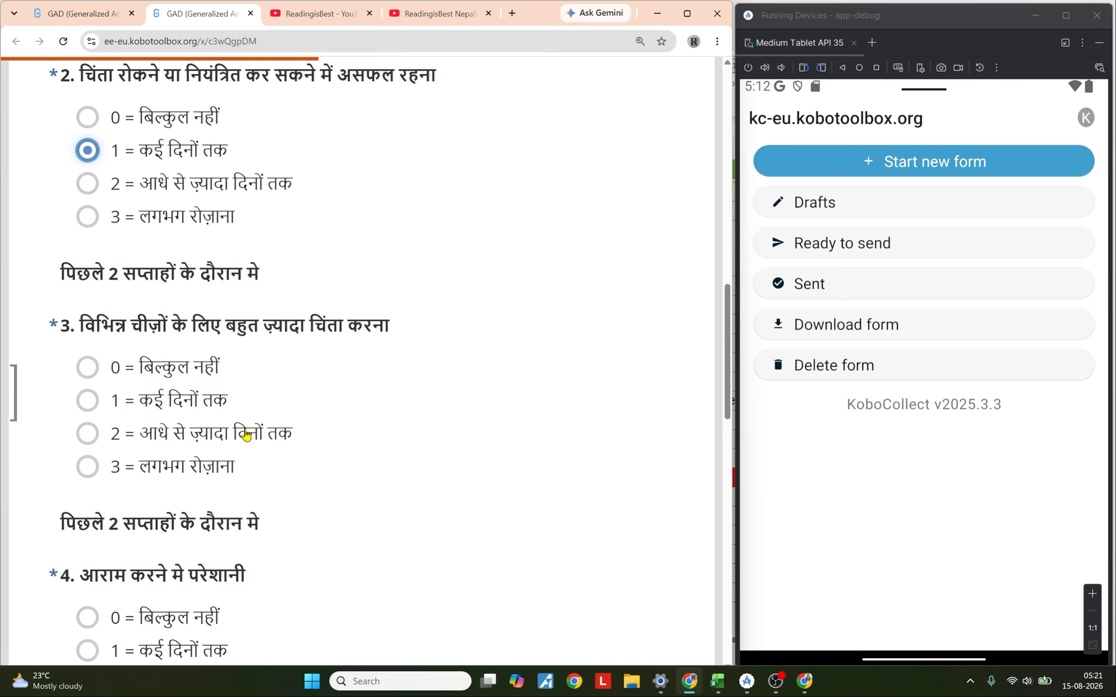
Step: Answer GAD-7 questions 3 to 7 in the Hindi web form with options 2, 2, 1, 2 and 2
{"action": "left_click", "coordinate": [197, 429]}
{"action": "scroll", "coordinate": [196, 429], "scroll_direction": "down", "scroll_amount": 2}
{"action": "left_click", "coordinate": [199, 479]}
{"action": "scroll", "coordinate": [363, 468], "scroll_direction": "down", "scroll_amount": 6}
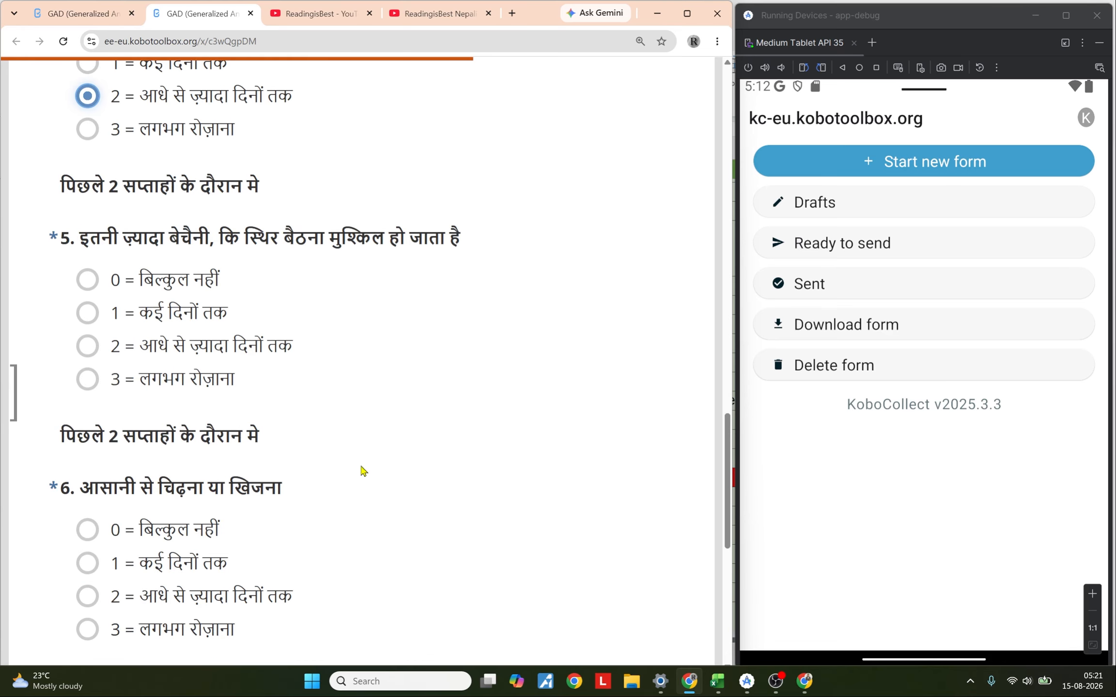
{"action": "left_click", "coordinate": [151, 312]}
{"action": "scroll", "coordinate": [149, 388], "scroll_direction": "down", "scroll_amount": 3}
{"action": "left_click", "coordinate": [144, 398]}
Step: Review the form's calculated result section and the project's data table
{"action": "scroll", "coordinate": [427, 389], "scroll_direction": "down", "scroll_amount": 3}
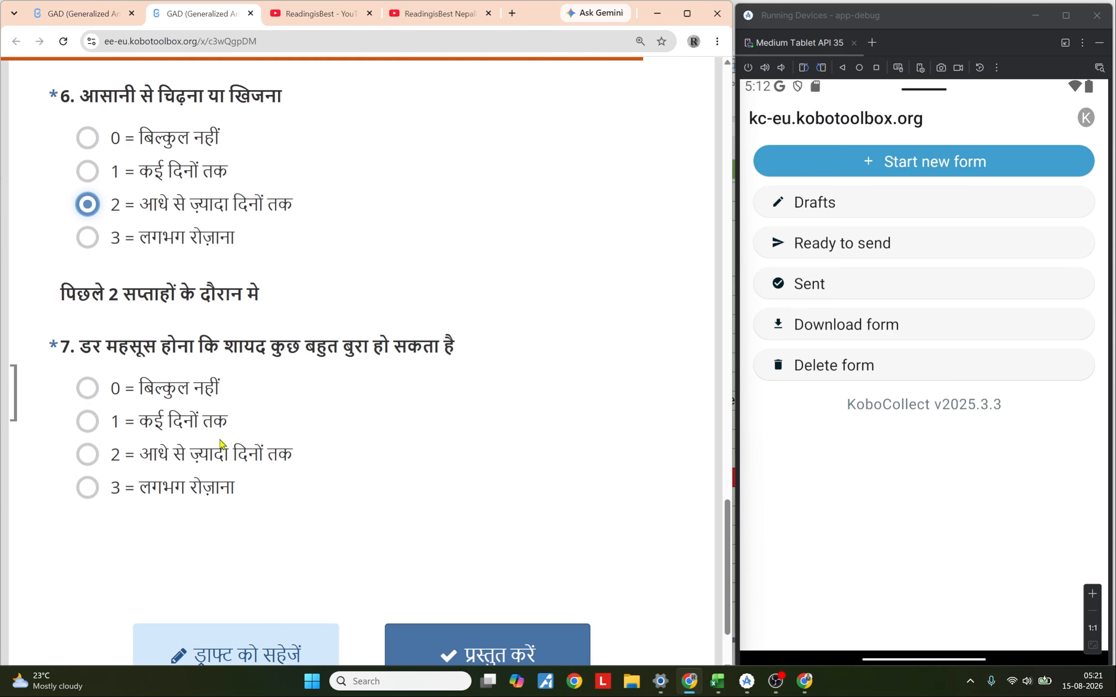
{"action": "left_click", "coordinate": [221, 451]}
{"action": "scroll", "coordinate": [472, 407], "scroll_direction": "down", "scroll_amount": 3}
{"action": "scroll", "coordinate": [475, 409], "scroll_direction": "down", "scroll_amount": 3}
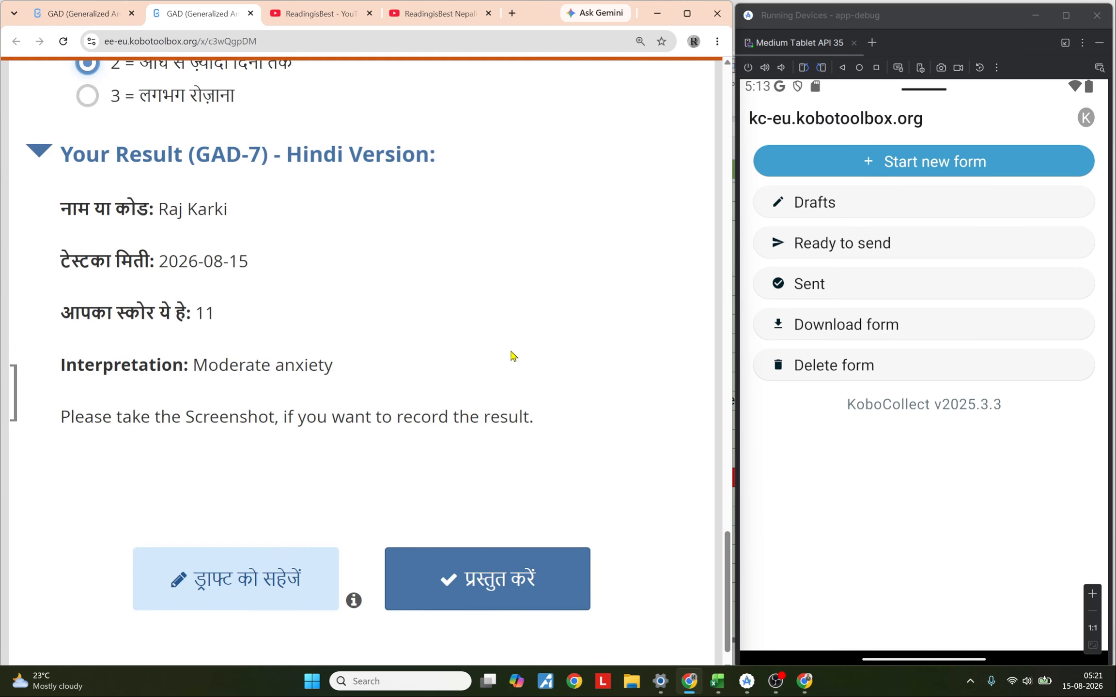
{"action": "scroll", "coordinate": [513, 356], "scroll_direction": "up", "scroll_amount": 3}
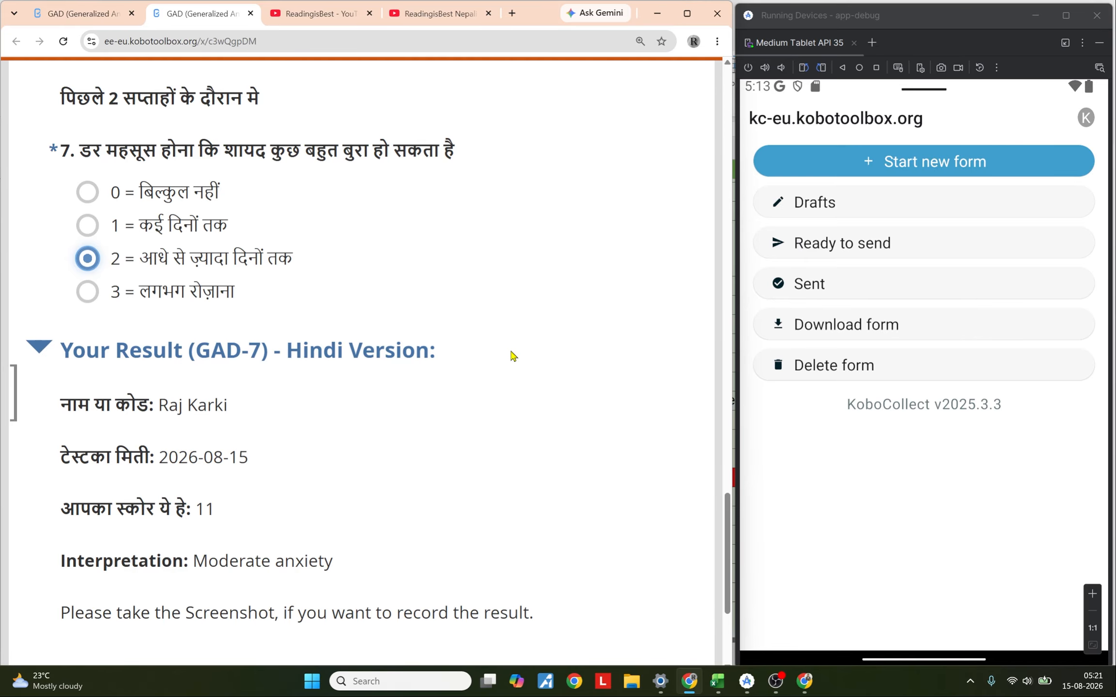
{"action": "scroll", "coordinate": [514, 356], "scroll_direction": "down", "scroll_amount": 3}
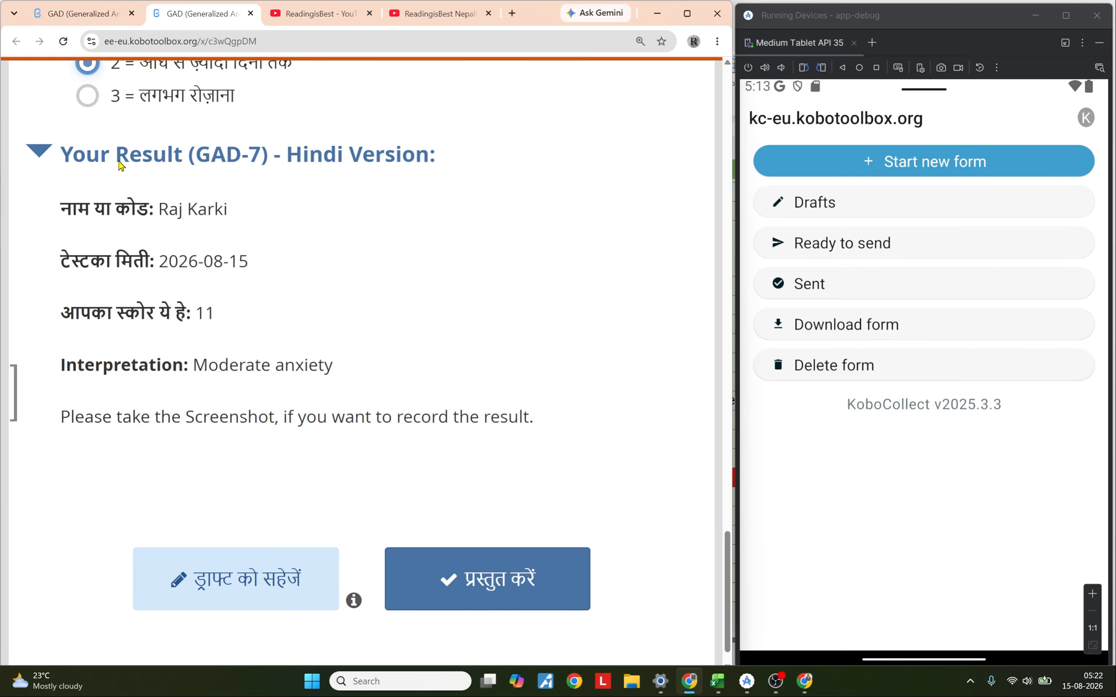
{"action": "left_click", "coordinate": [71, 19]}
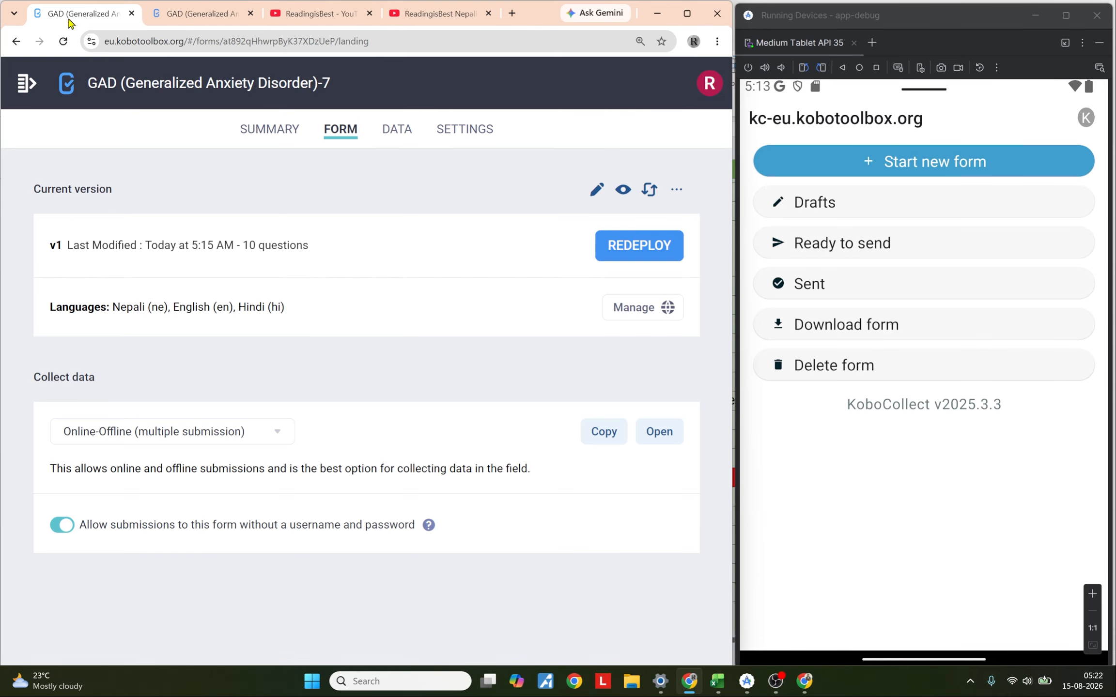
{"action": "left_click", "coordinate": [388, 130]}
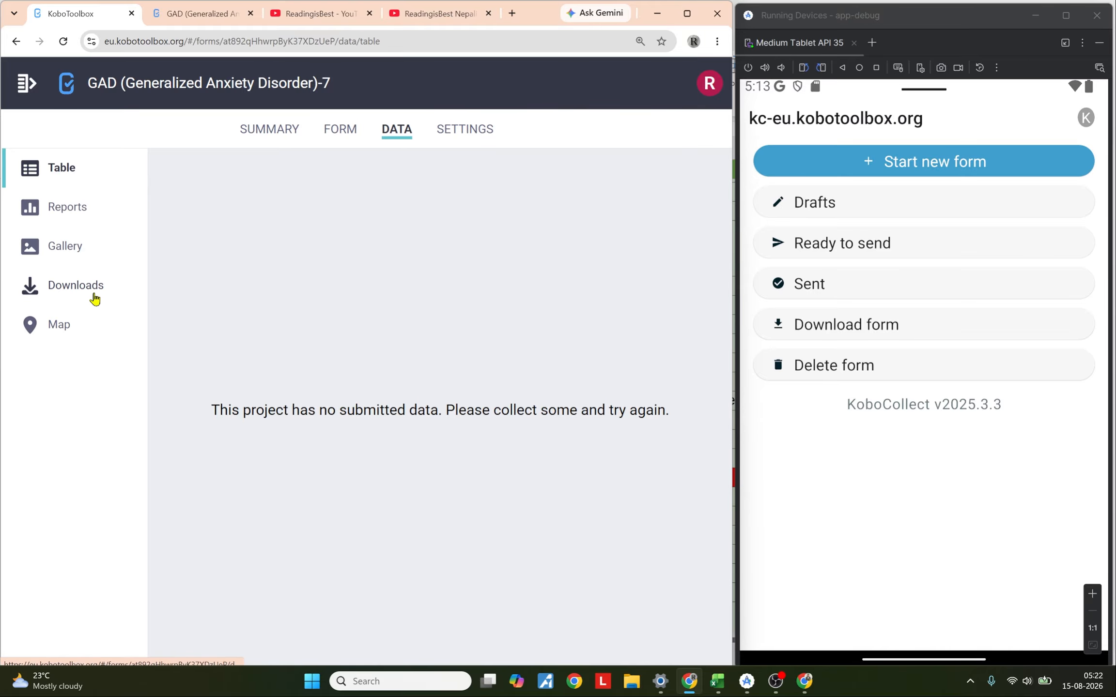
Step: Submit the completed GAD-7 form
{"action": "left_click", "coordinate": [191, 19]}
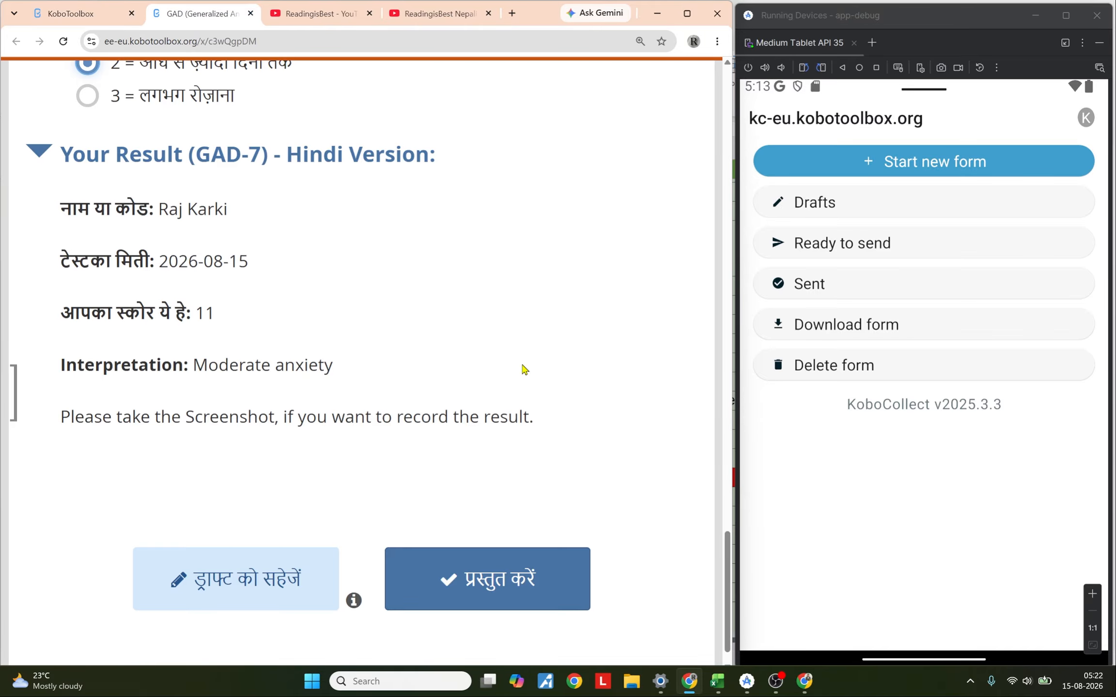
{"action": "left_click", "coordinate": [503, 588]}
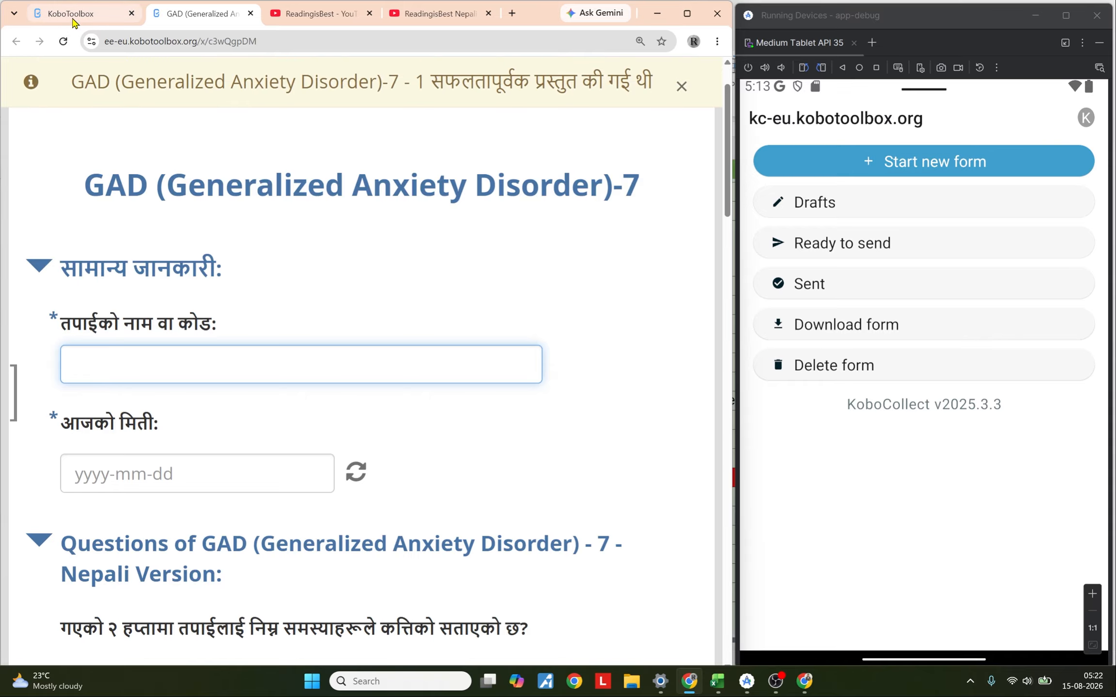
Step: Reload the project's data table and examine the submitted record's columns, including the score
{"action": "left_click", "coordinate": [73, 19]}
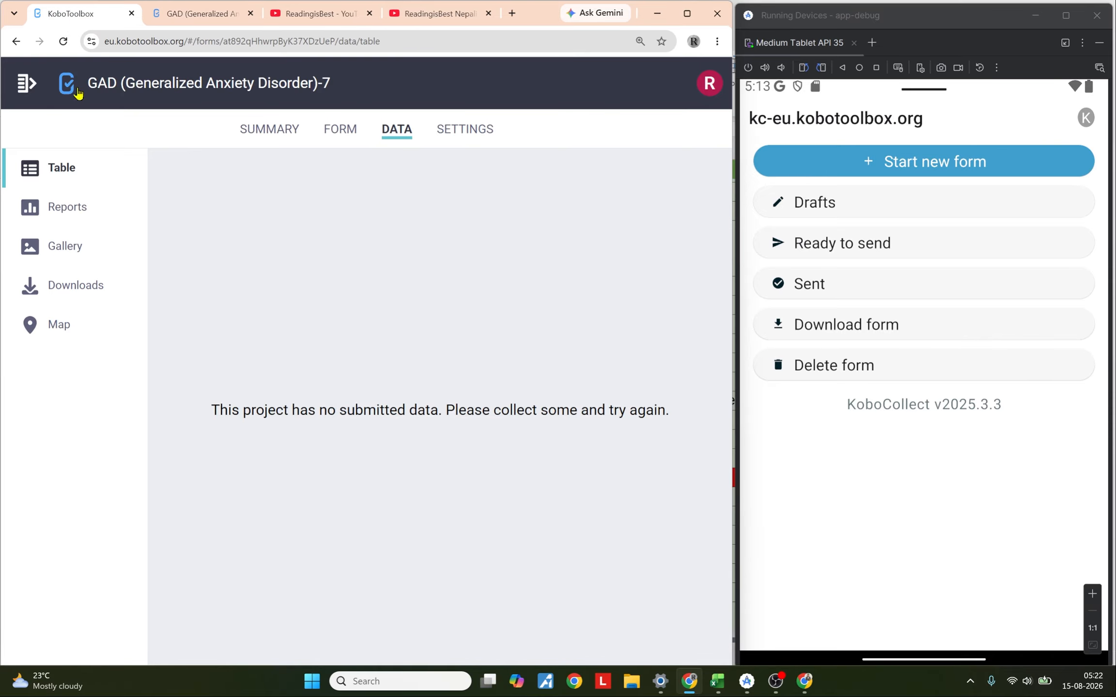
{"action": "left_click", "coordinate": [63, 41]}
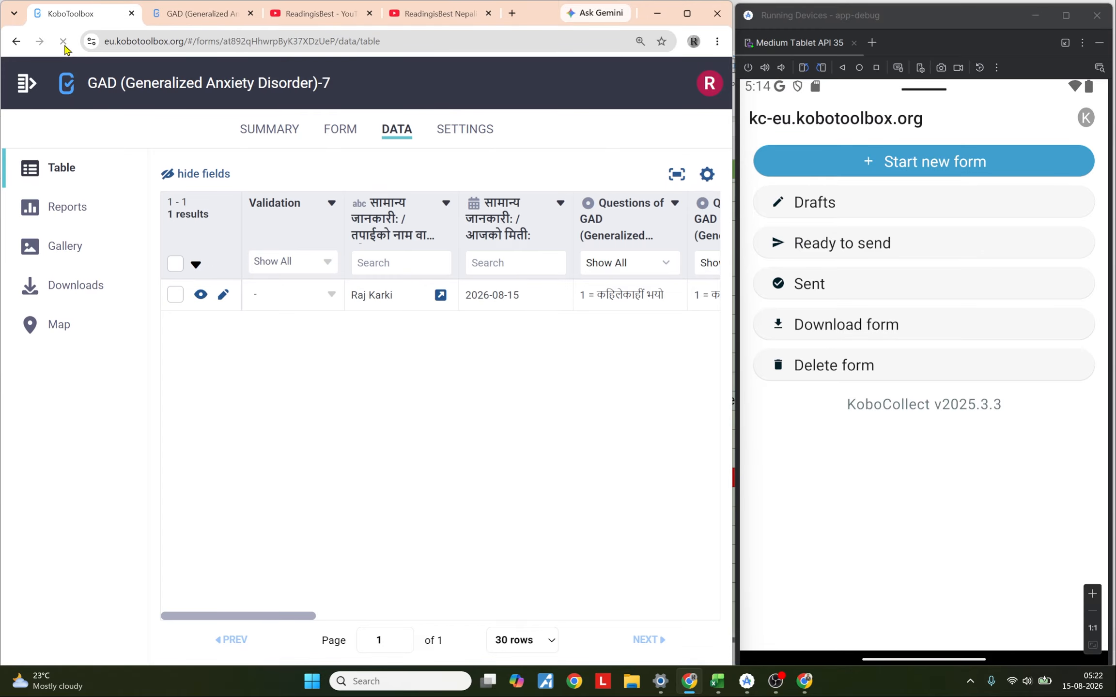
{"action": "left_click_drag", "start_coordinate": [286, 616], "coordinate": [518, 617]}
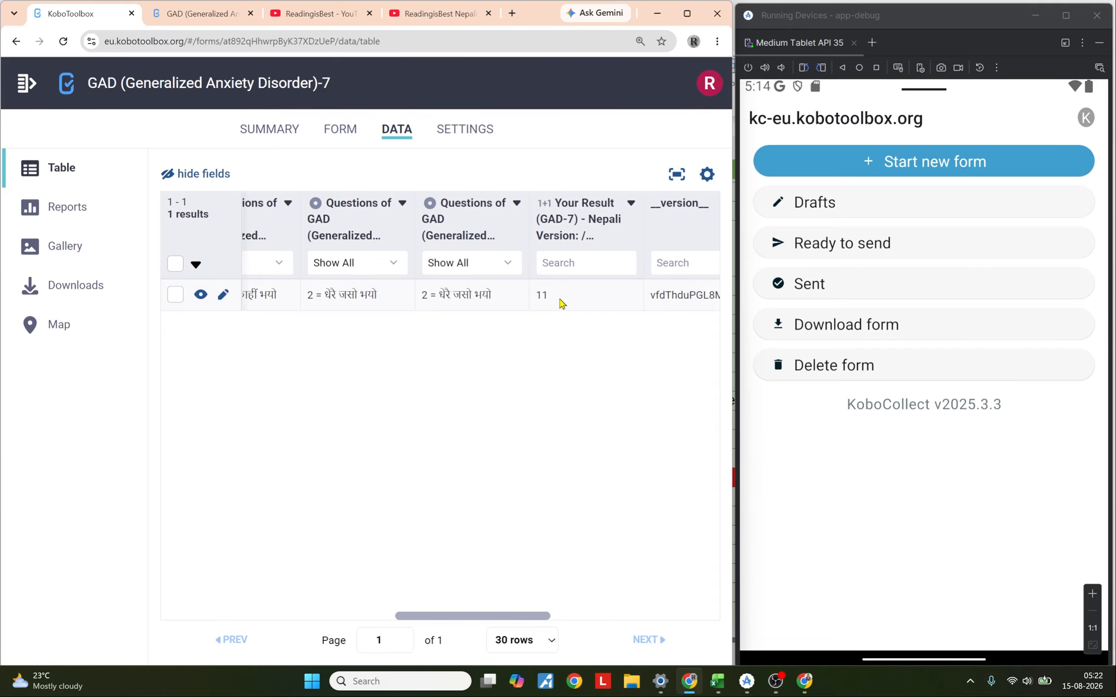
{"action": "key", "text": "ctrl+Tab"}
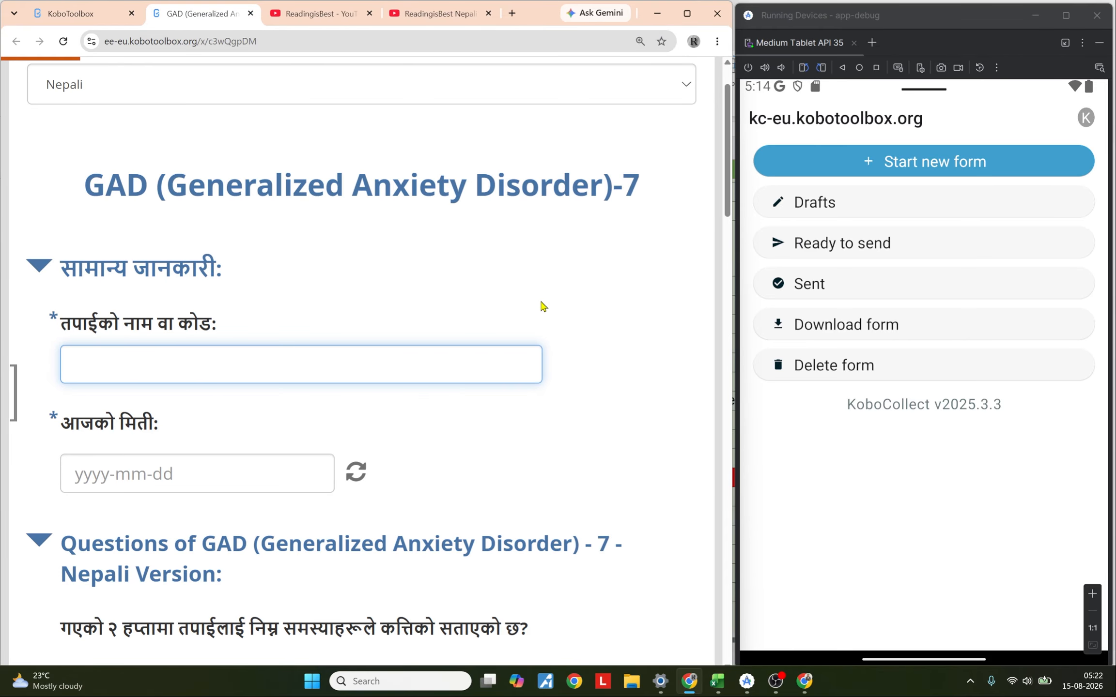
{"action": "key", "text": "ctrl+shift+Tab"}
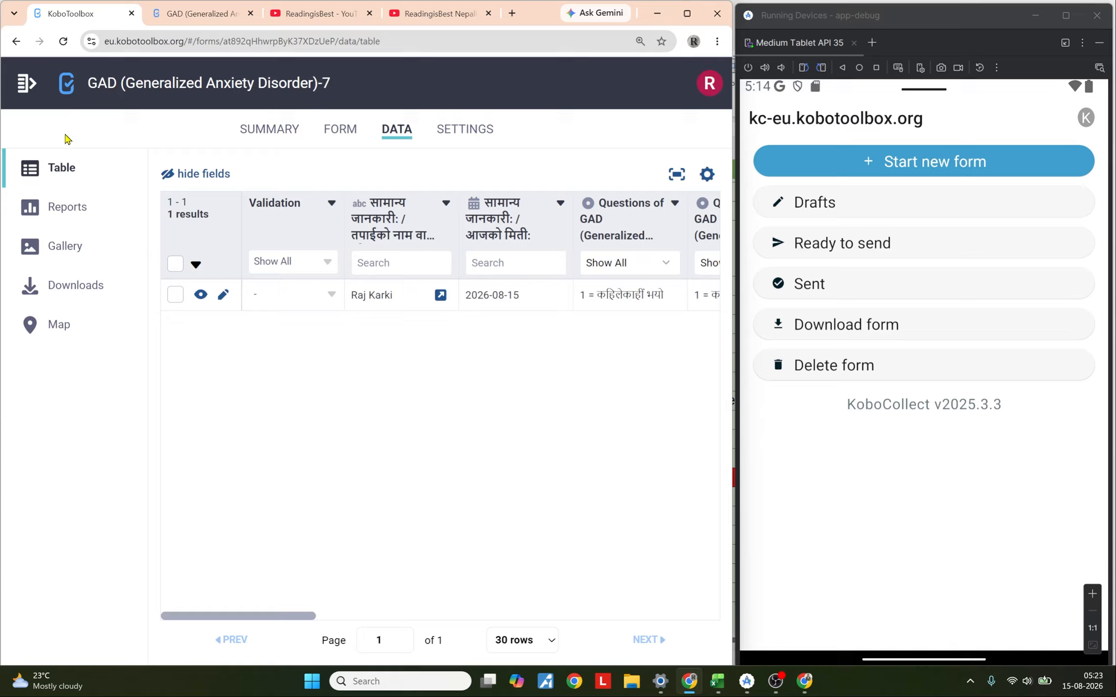
Step: Start a new project by uploading the XLSForm file PHQ 9.xlsx
{"action": "left_click", "coordinate": [24, 90]}
{"action": "left_click", "coordinate": [13, 142]}
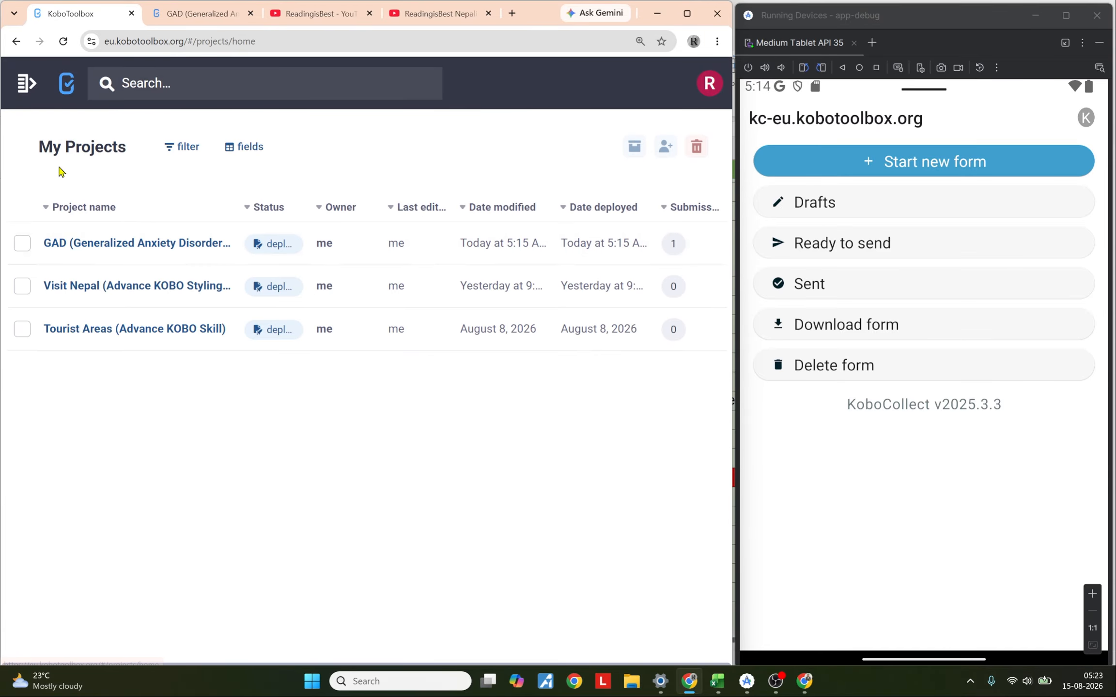
{"action": "left_click", "coordinate": [23, 91]}
{"action": "left_click", "coordinate": [109, 148]}
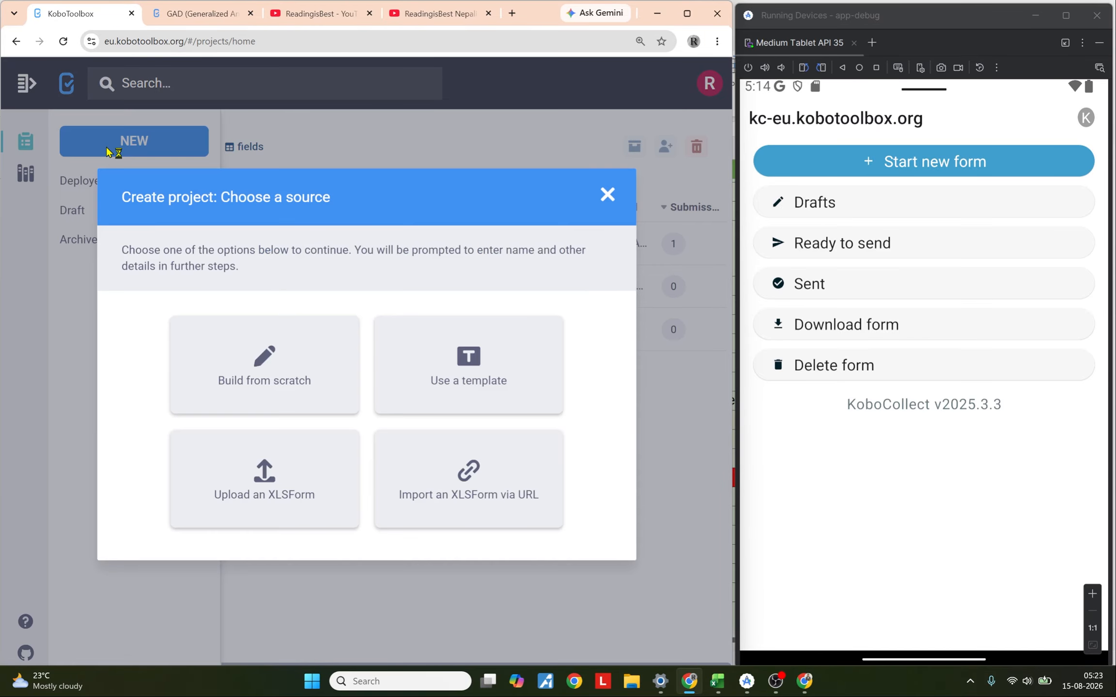
{"action": "left_click", "coordinate": [306, 481]}
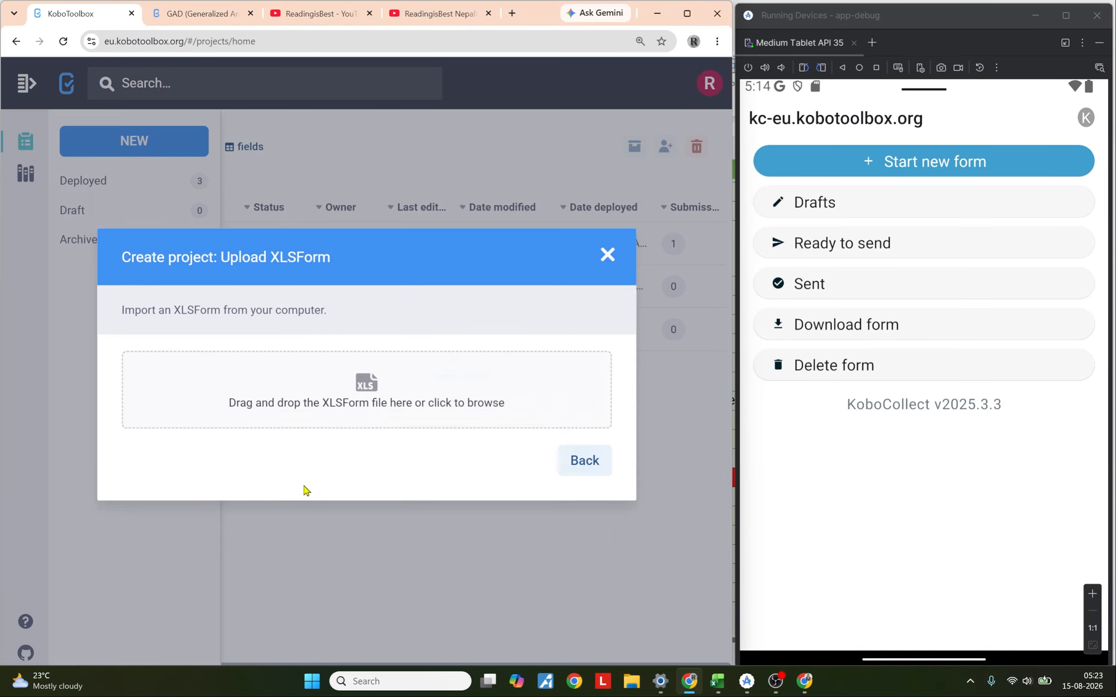
{"action": "left_click", "coordinate": [345, 396]}
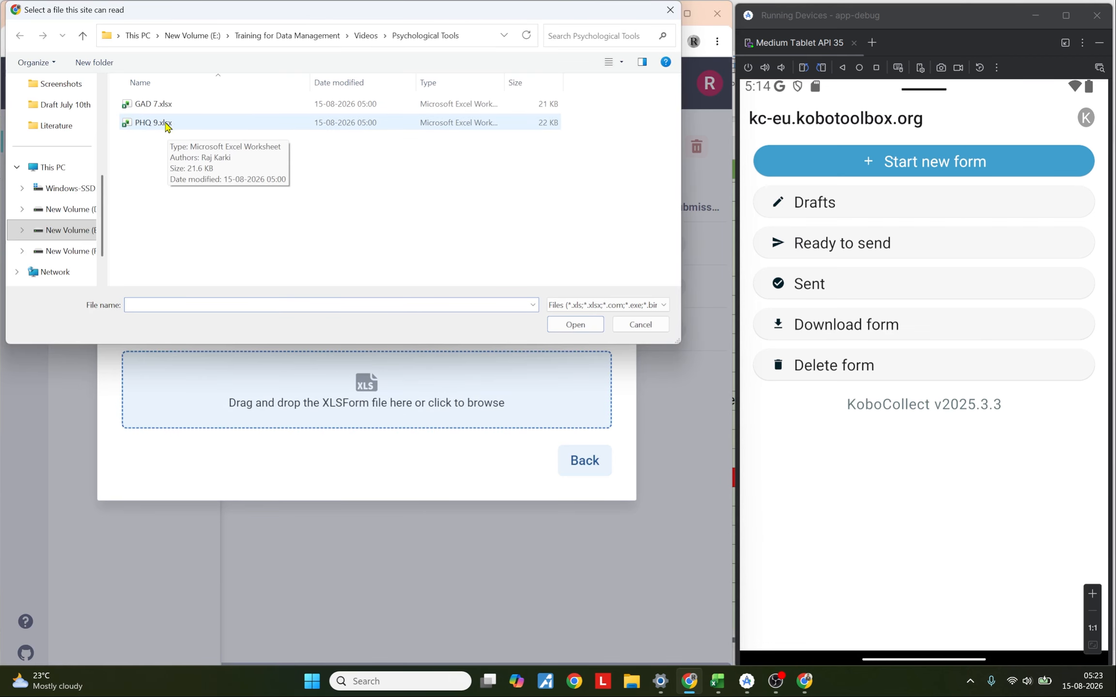
{"action": "left_click", "coordinate": [154, 125]}
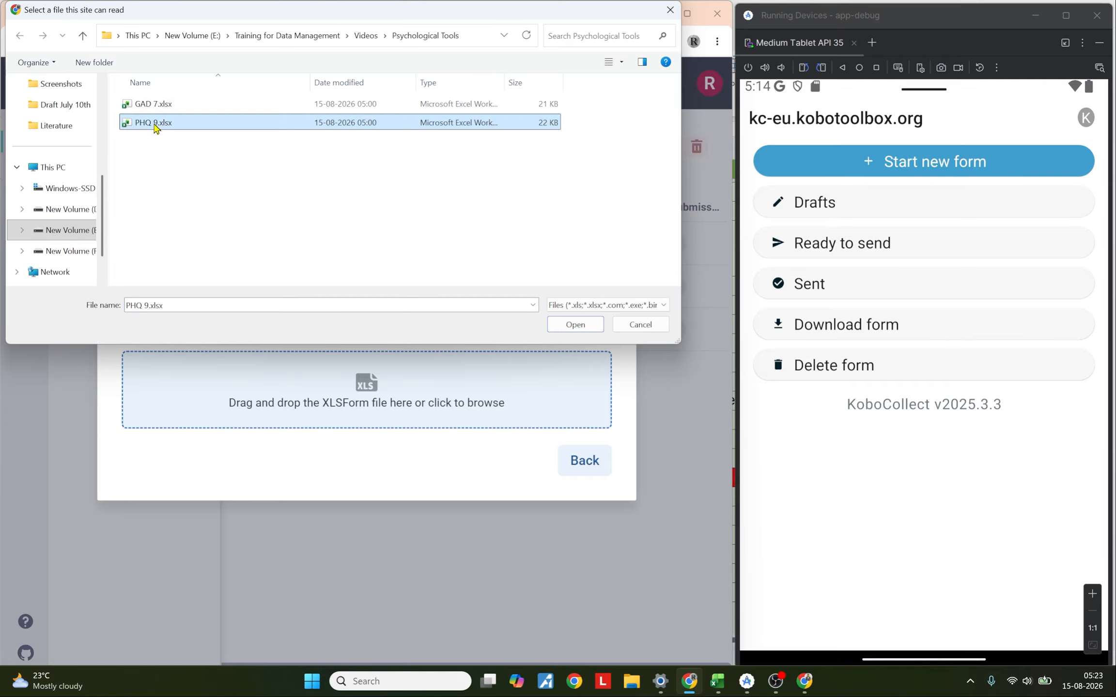
{"action": "left_click", "coordinate": [575, 325]}
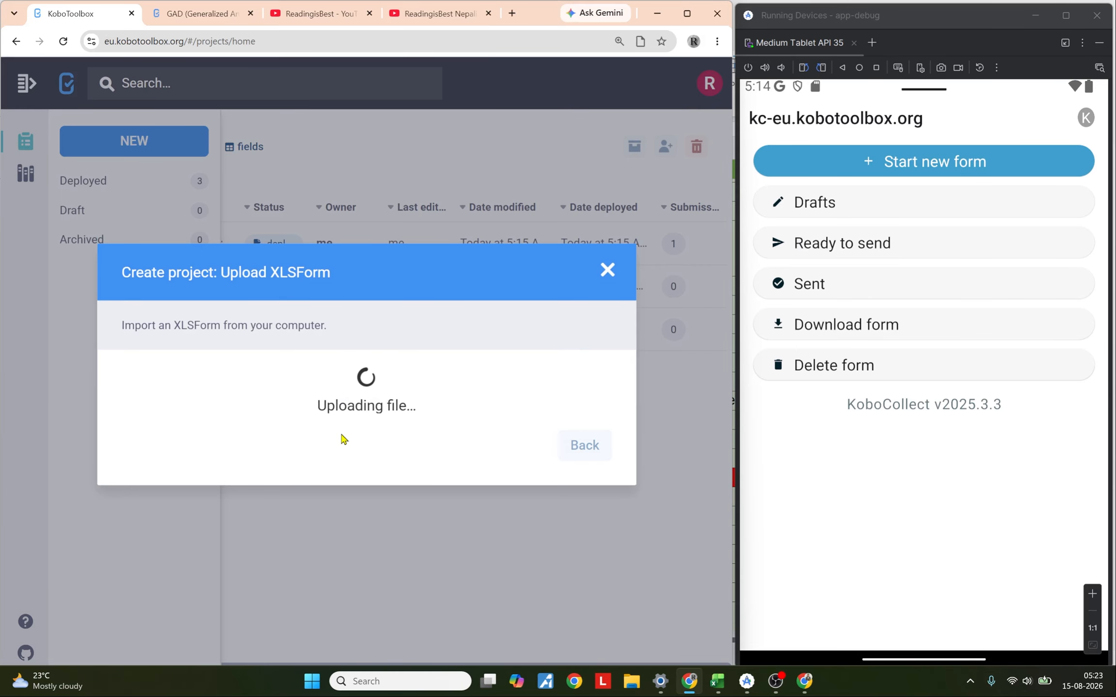
Step: Enter the description PHQ - 9 and choose the sector Health Services / Public Health
{"action": "left_click", "coordinate": [250, 380]}
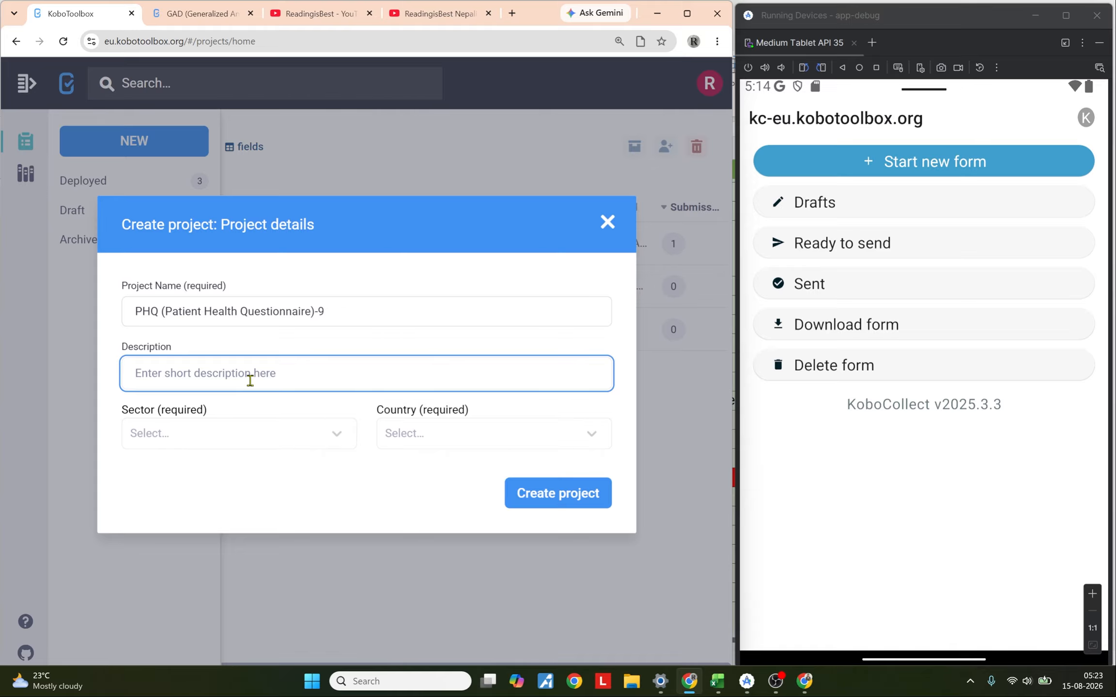
{"action": "type", "text": "PHQ - "}
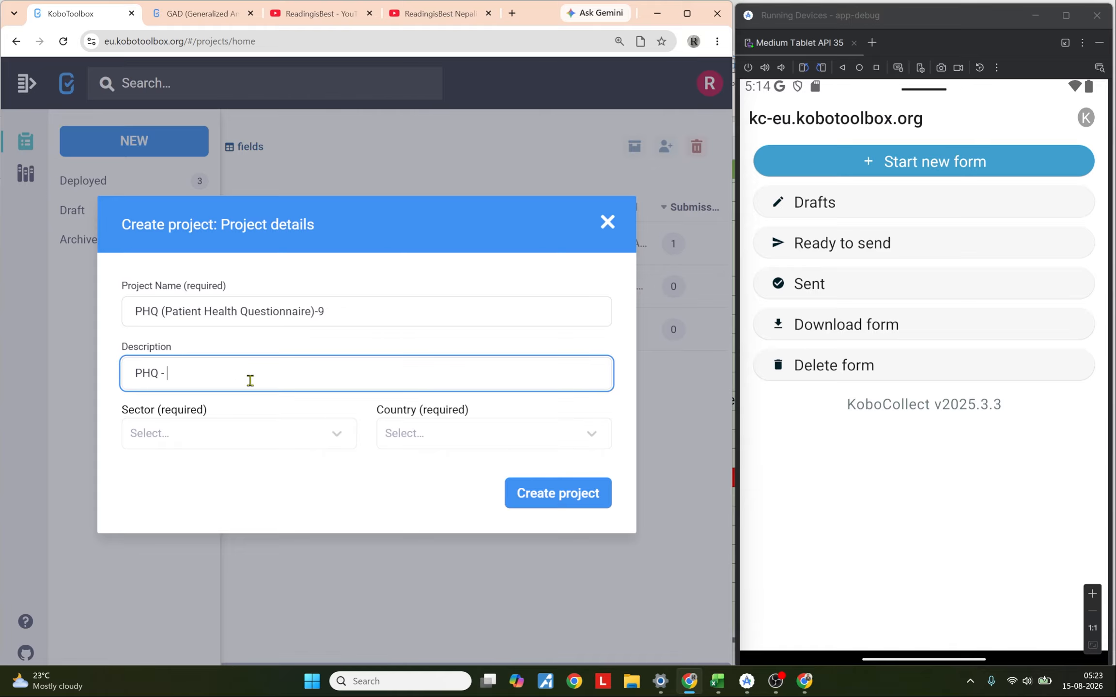
{"action": "type", "text": "9"}
{"action": "left_click", "coordinate": [247, 438]}
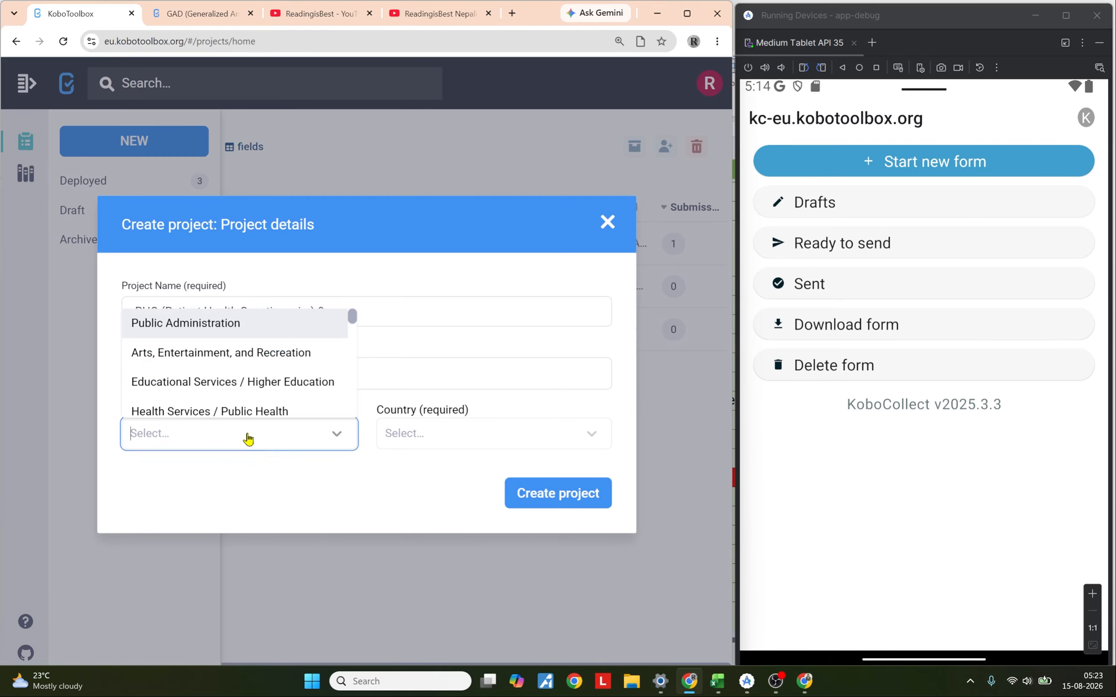
{"action": "left_click", "coordinate": [249, 411]}
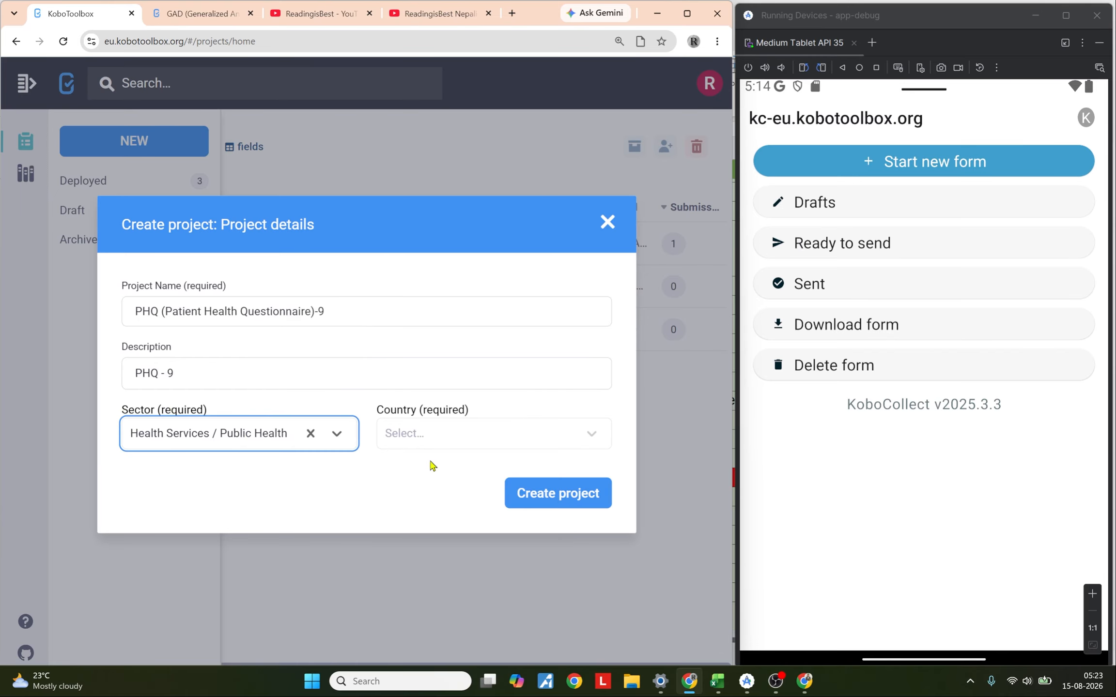
Step: Set the country to Nepal and create the project
{"action": "left_click", "coordinate": [427, 445]}
{"action": "type", "text": "nepal"}
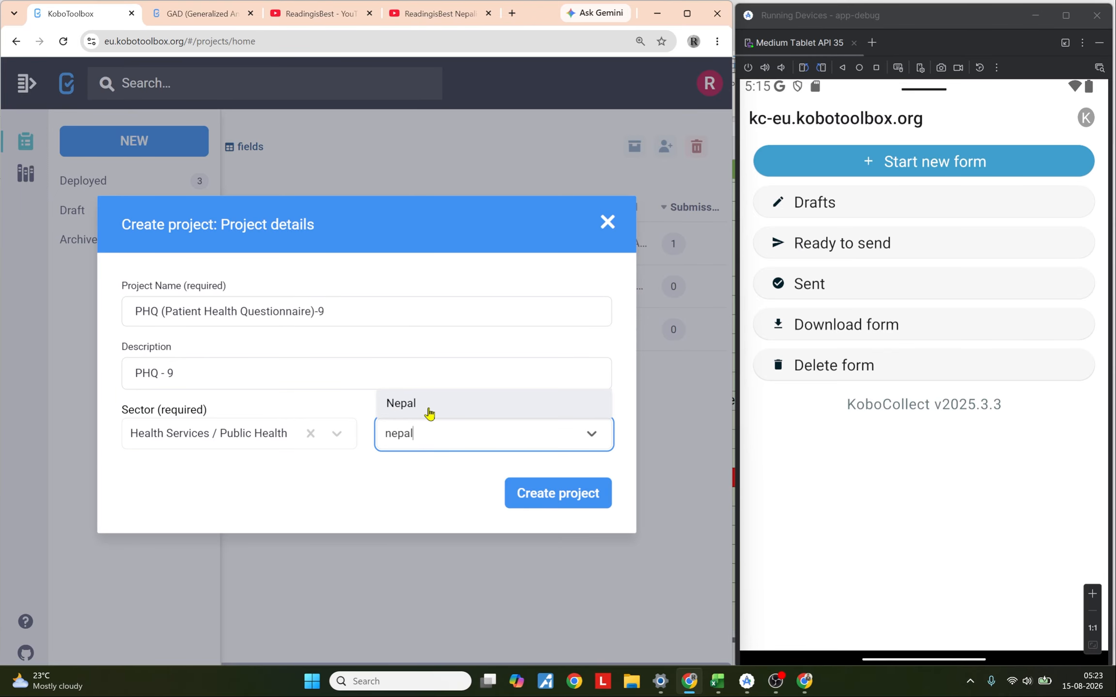
{"action": "left_click", "coordinate": [429, 412]}
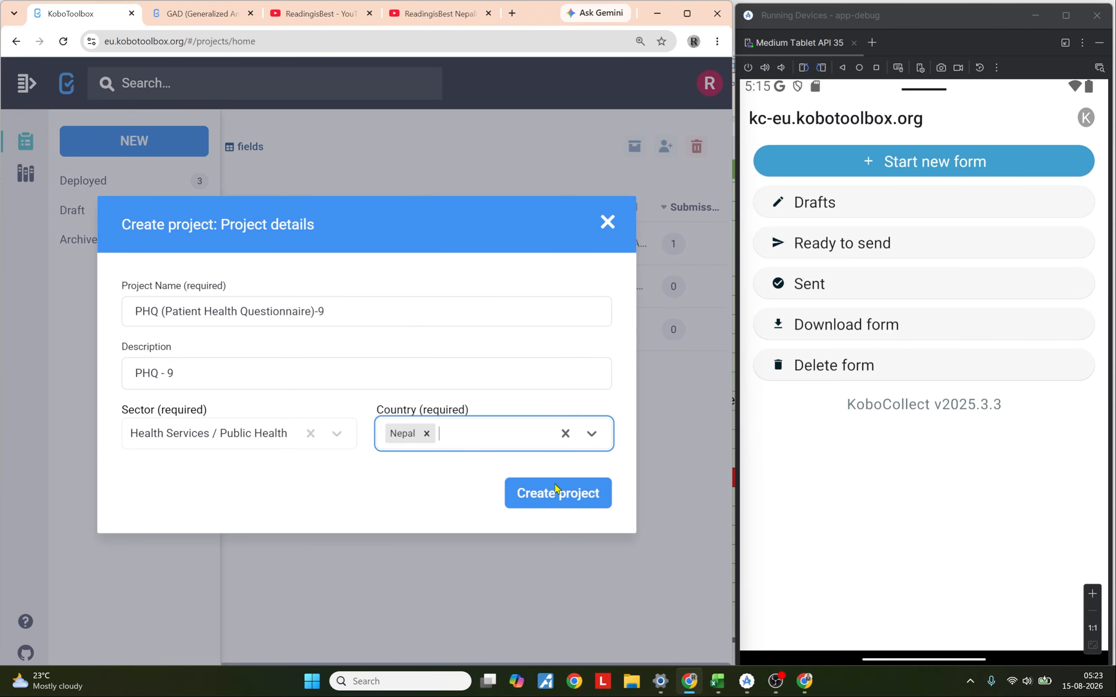
{"action": "left_click", "coordinate": [559, 492]}
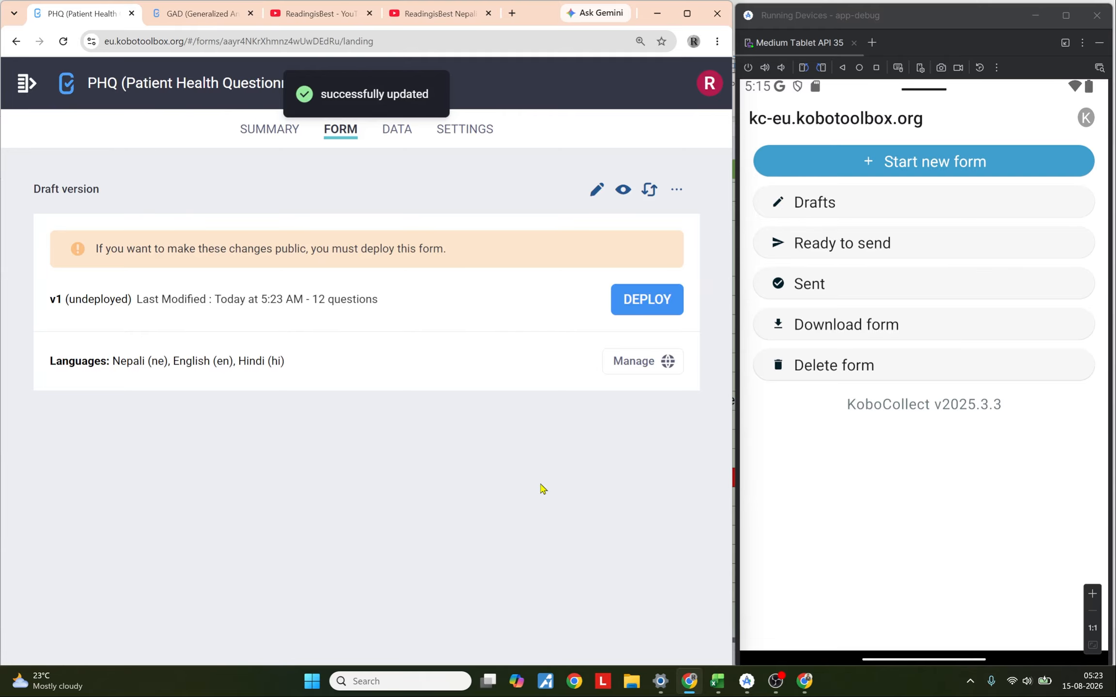
Step: Deploy the new PHQ-9 form
{"action": "left_click", "coordinate": [393, 91]}
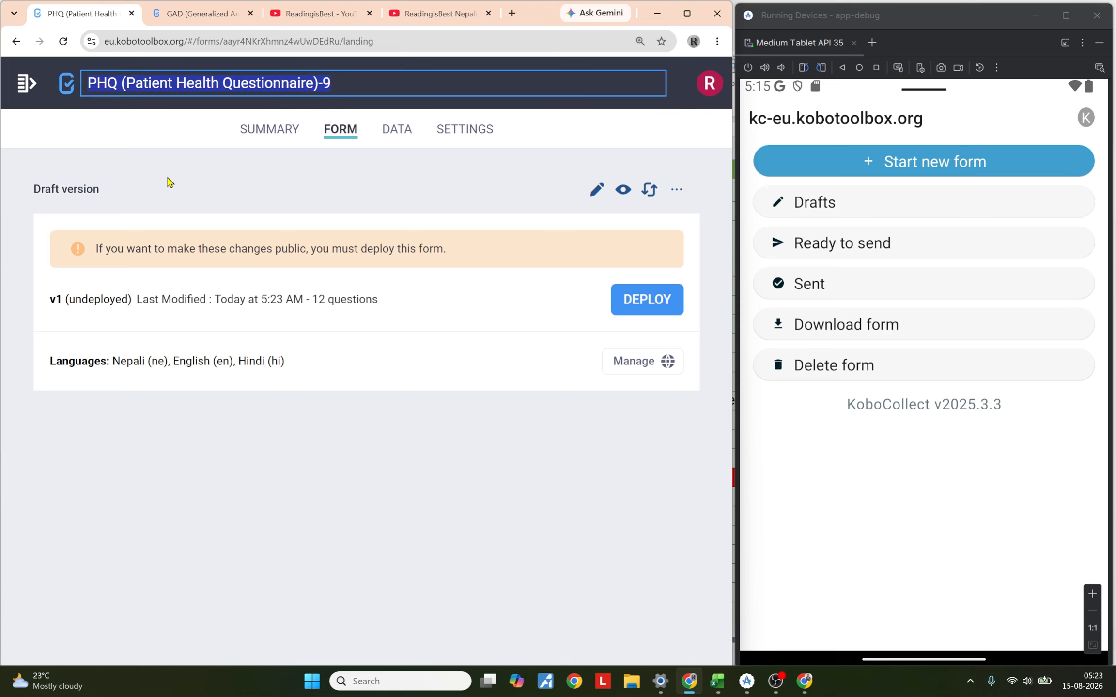
{"action": "left_click", "coordinate": [639, 299]}
{"action": "left_click_drag", "start_coordinate": [286, 308], "coordinate": [114, 307]}
{"action": "left_click", "coordinate": [194, 311]}
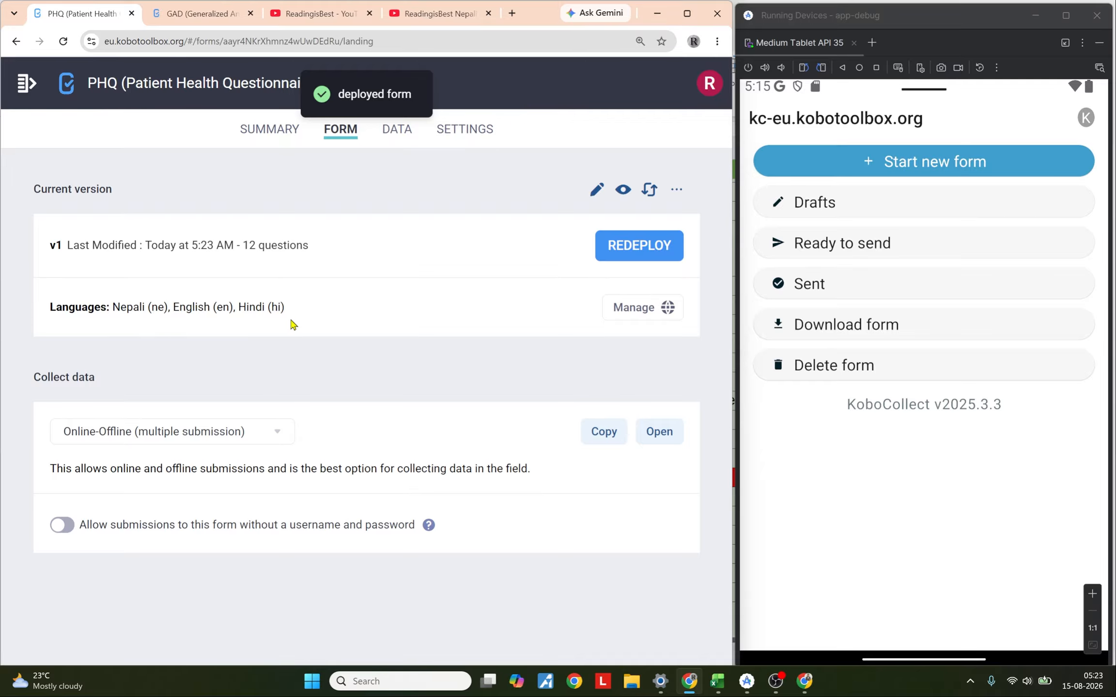
Step: Allow submissions to the form without a username and password
{"action": "left_click", "coordinate": [64, 532]}
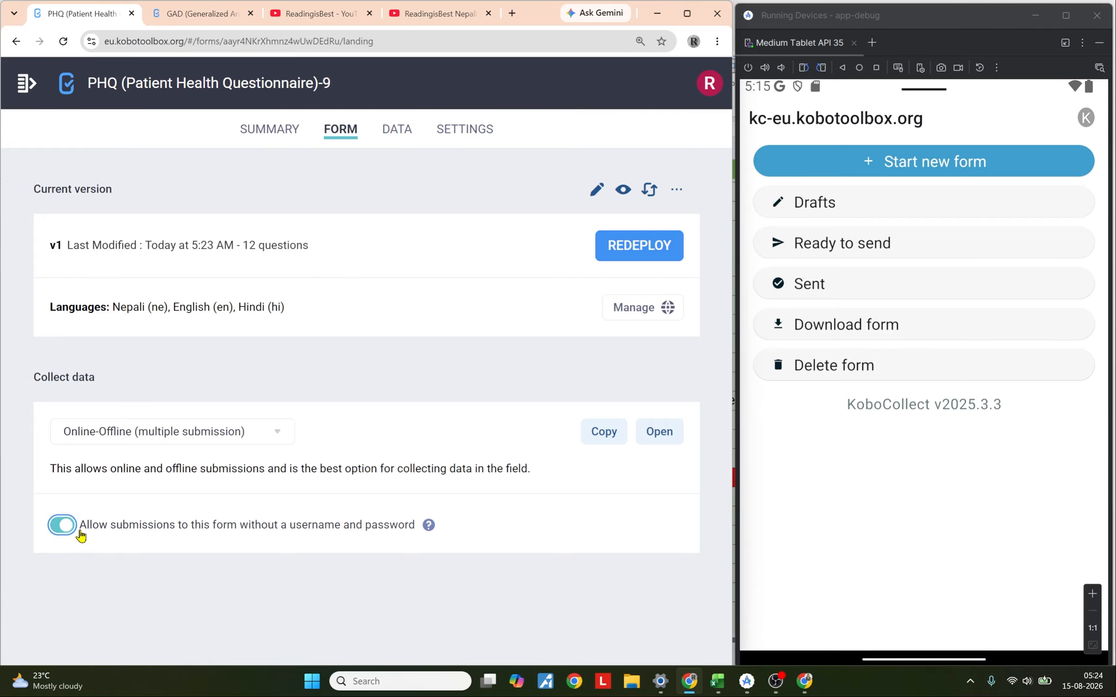
{"action": "left_click_drag", "start_coordinate": [80, 532], "coordinate": [411, 531]}
{"action": "left_click_drag", "start_coordinate": [79, 533], "coordinate": [404, 531]}
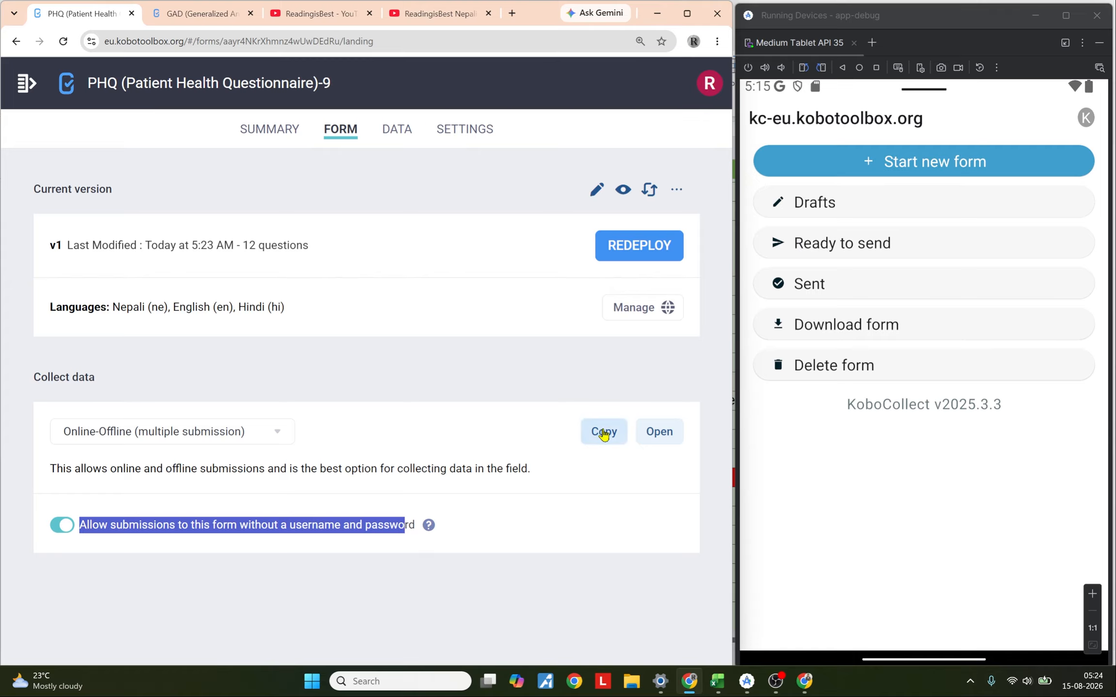
Step: Copy the online-offline form link and open it in a new browser tab
{"action": "left_click", "coordinate": [604, 432]}
{"action": "left_click", "coordinate": [512, 13]}
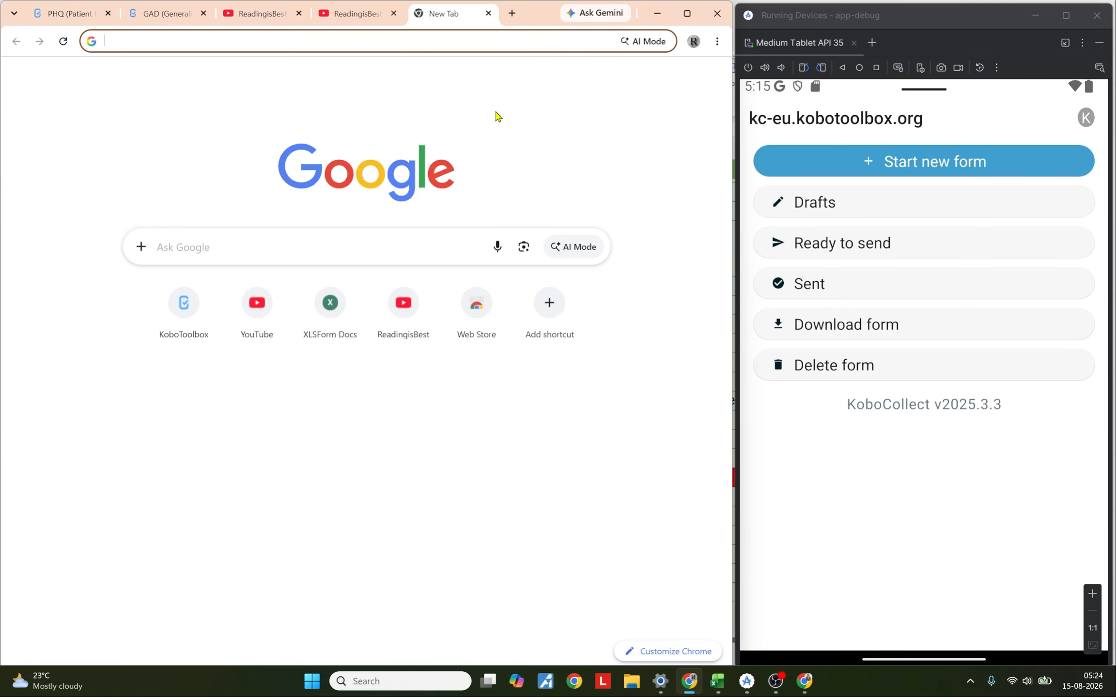
{"action": "key", "text": "ctrl+v"}
{"action": "key", "text": "Return"}
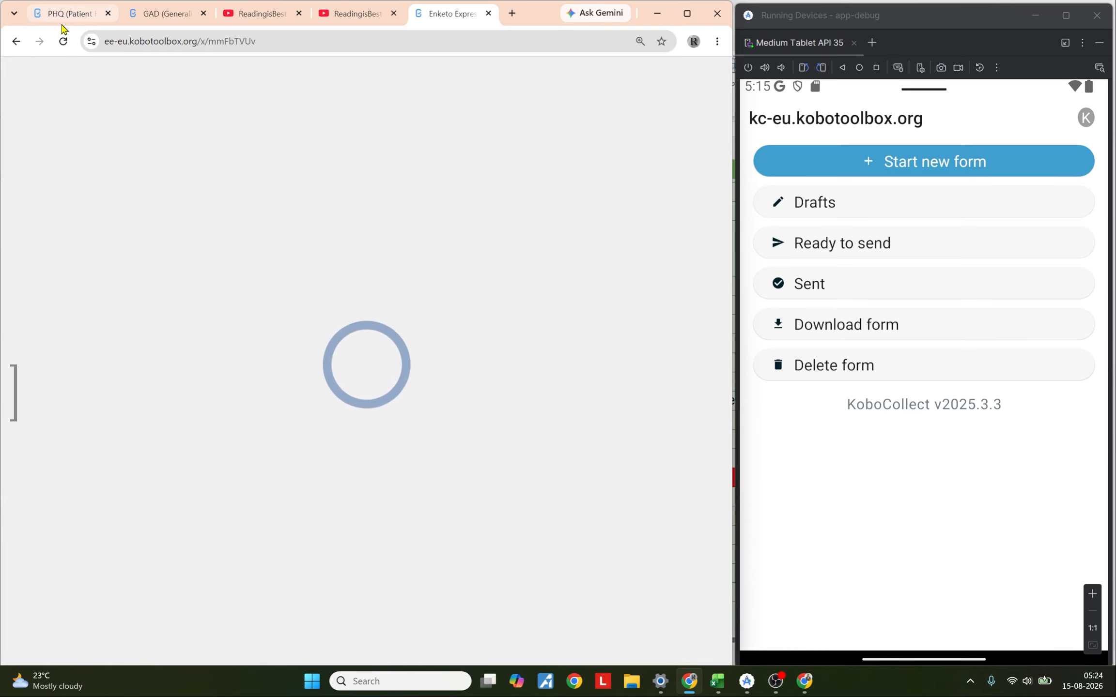
Step: Open the form again through the project's Open link and view it in its tab
{"action": "left_click", "coordinate": [65, 14]}
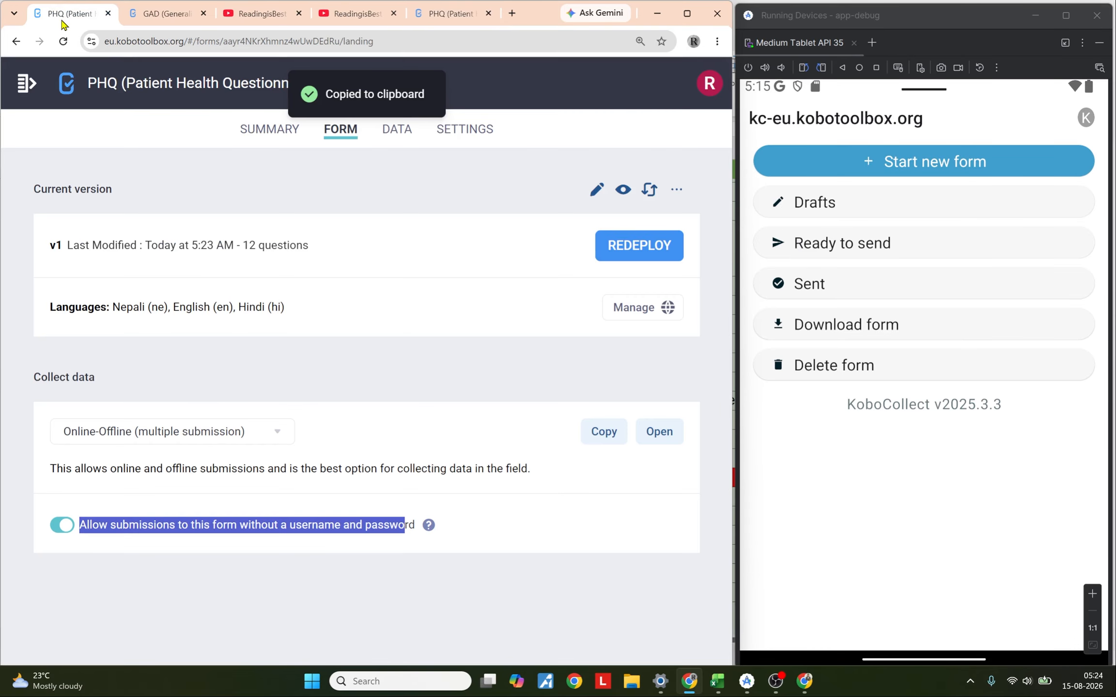
{"action": "left_click", "coordinate": [660, 435]}
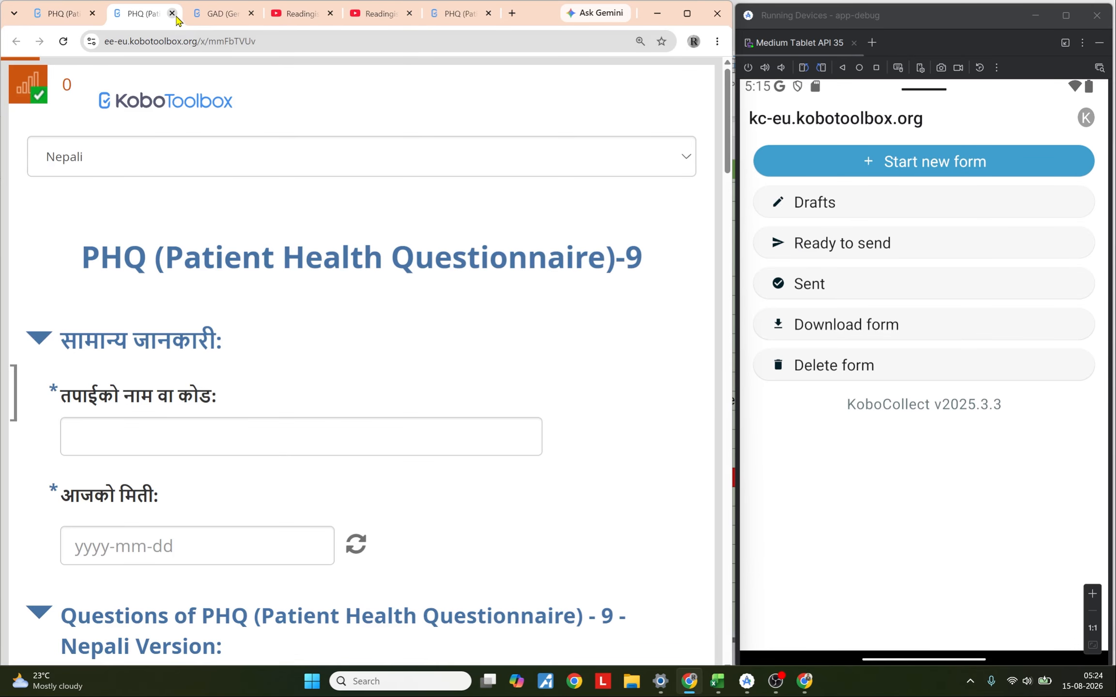
{"action": "left_click", "coordinate": [172, 13]}
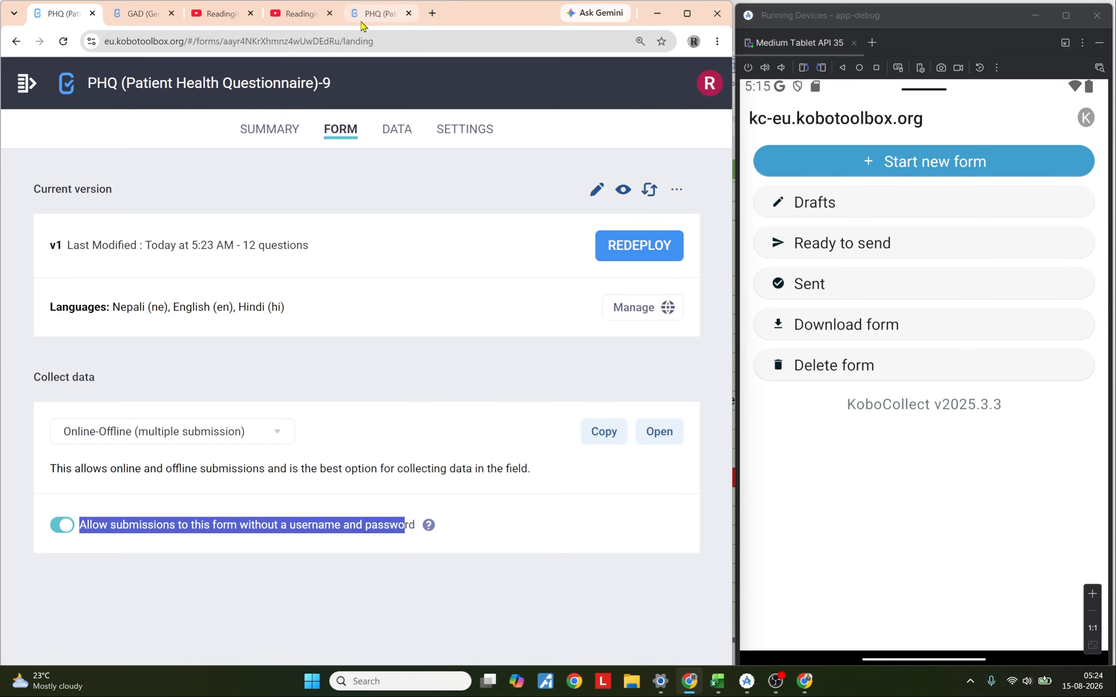
{"action": "left_click", "coordinate": [364, 17]}
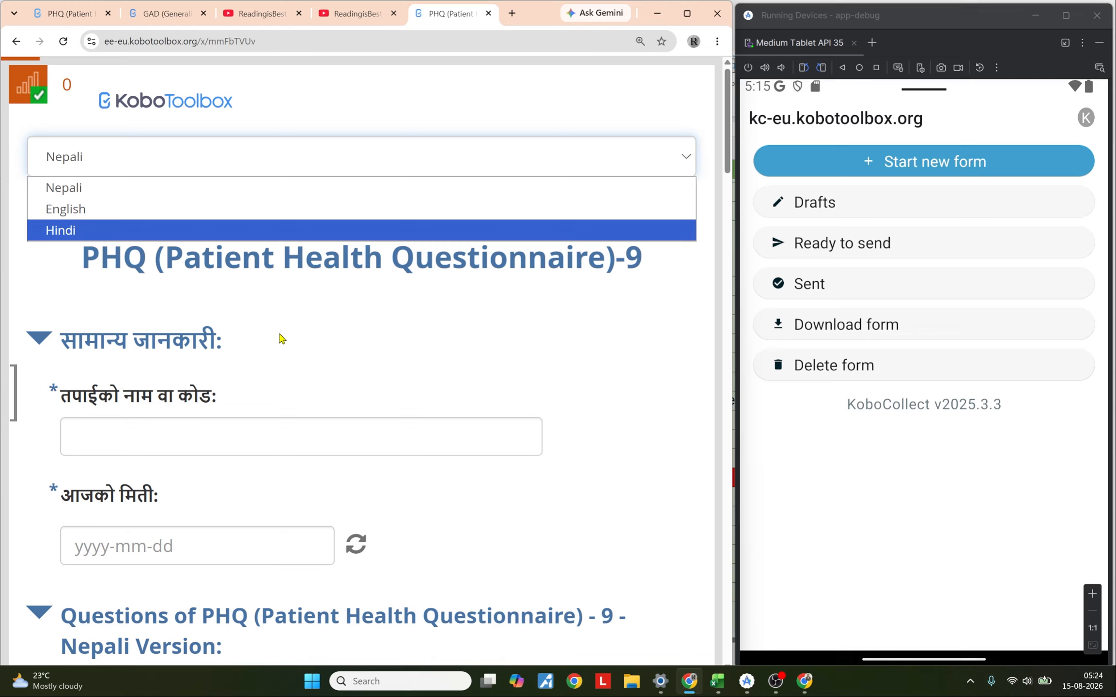
Step: Enter 12345 as the name or code and pick 2026-08-15 as today's date in the PHQ-9 form
{"action": "left_click", "coordinate": [291, 427]}
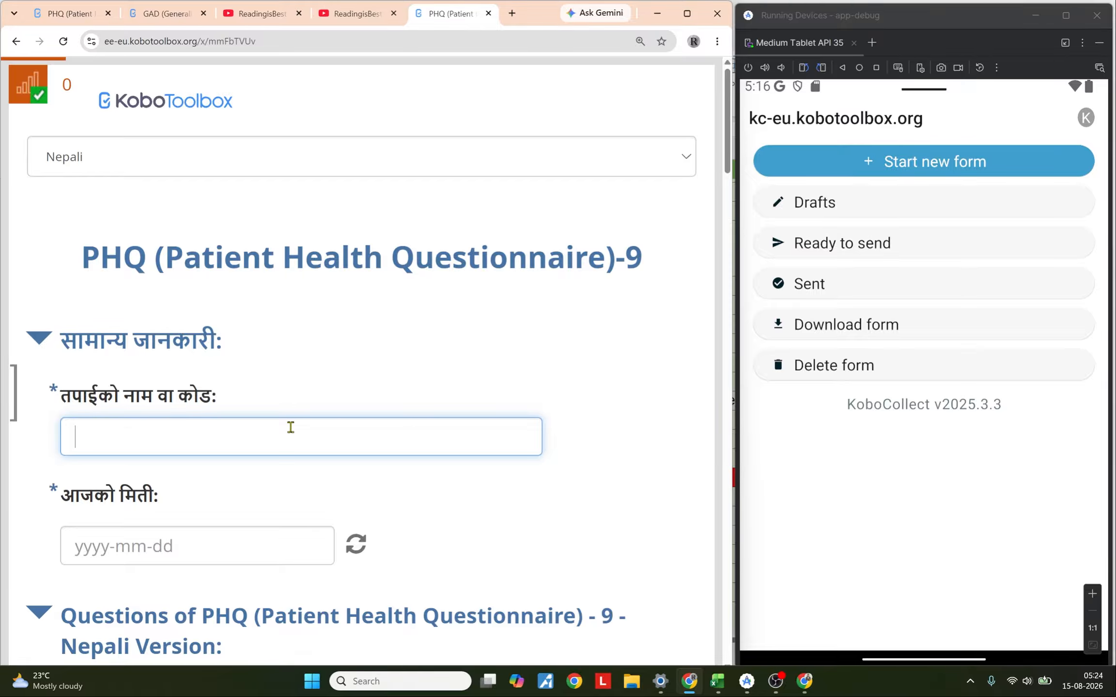
{"action": "type", "text": "12345"}
{"action": "left_click", "coordinate": [193, 546]}
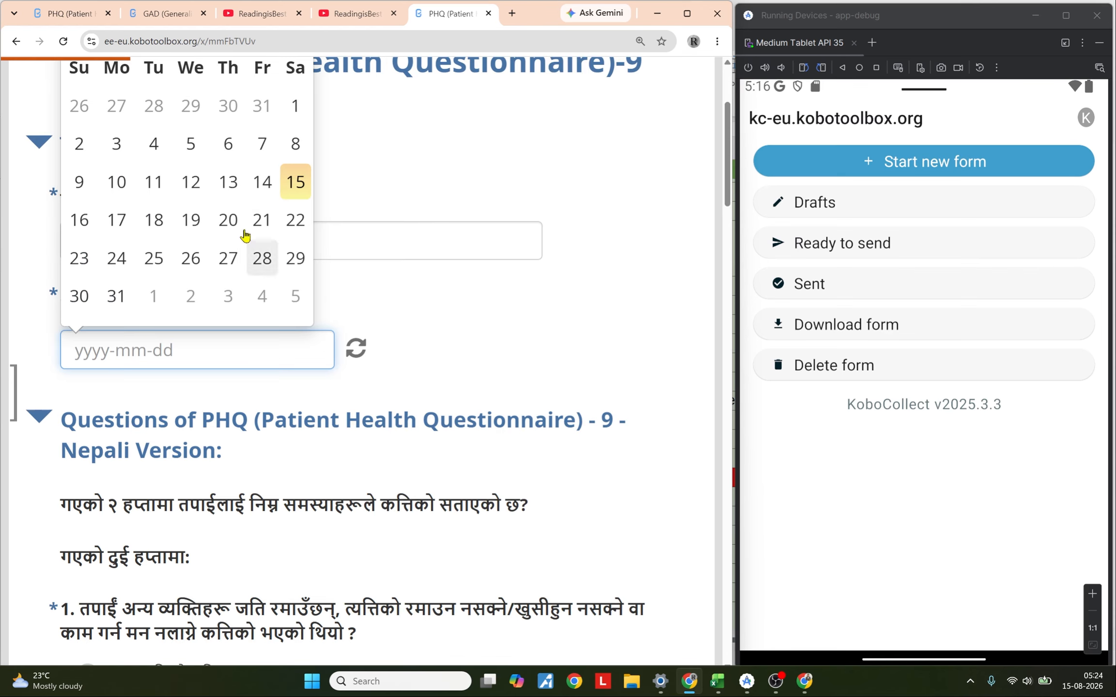
{"action": "left_click", "coordinate": [290, 189]}
Step: Switch the form's language to Hindi
{"action": "left_click", "coordinate": [373, 173]}
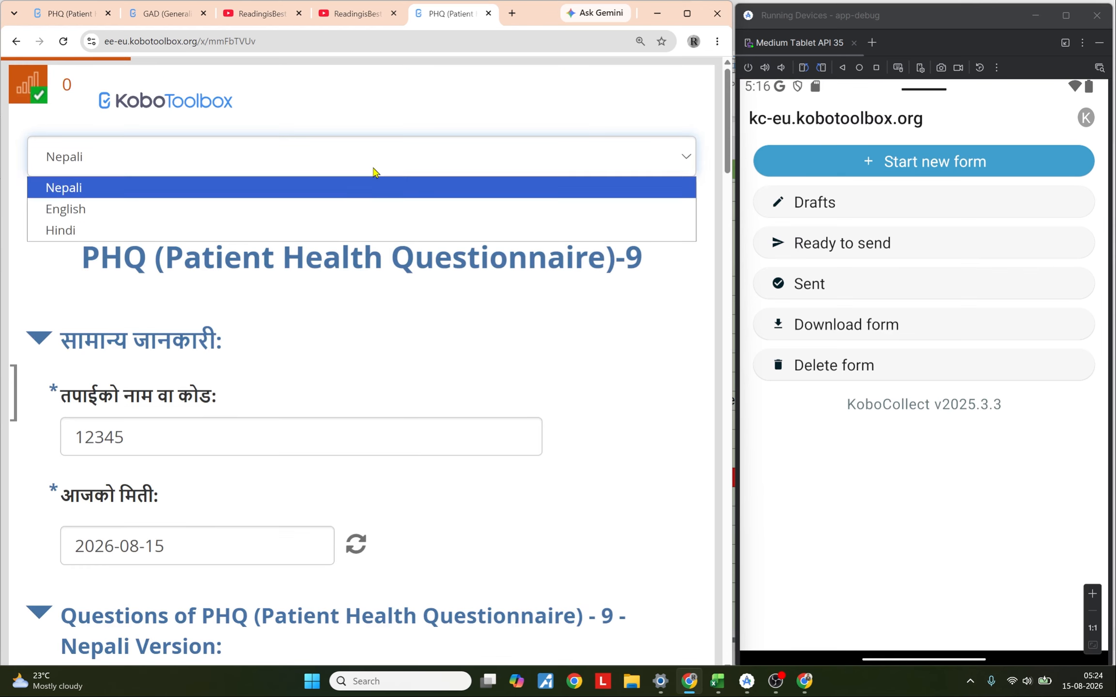
{"action": "left_click", "coordinate": [356, 230]}
{"action": "scroll", "coordinate": [212, 175], "scroll_direction": "down", "scroll_amount": 10}
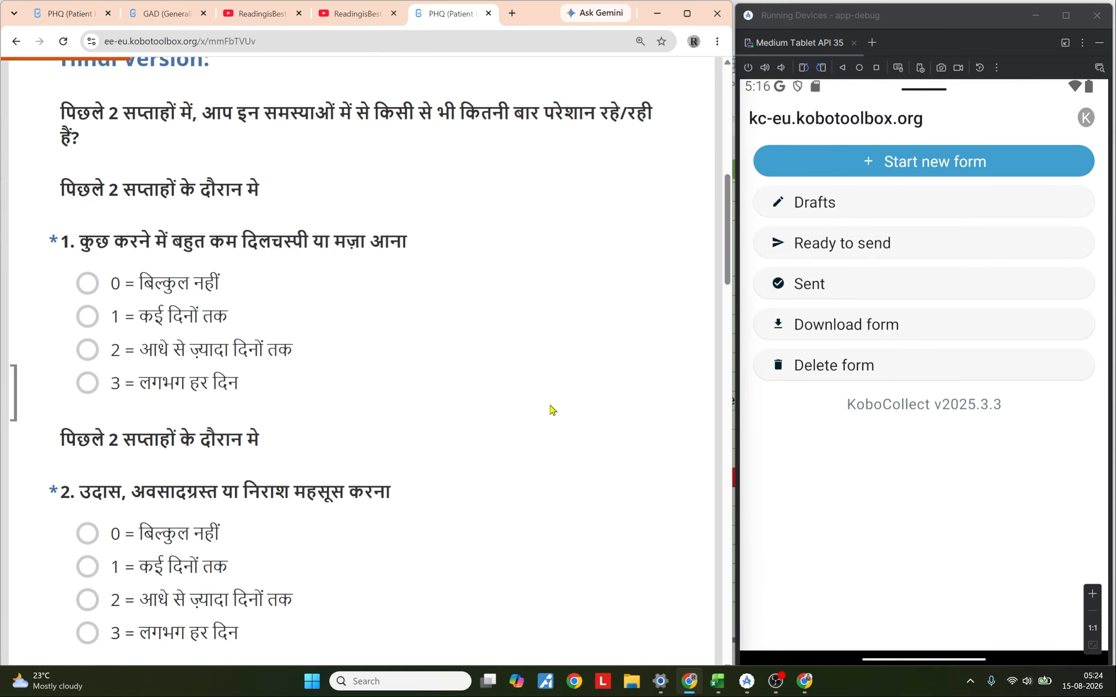
{"action": "scroll", "coordinate": [552, 410], "scroll_direction": "down", "scroll_amount": 20}
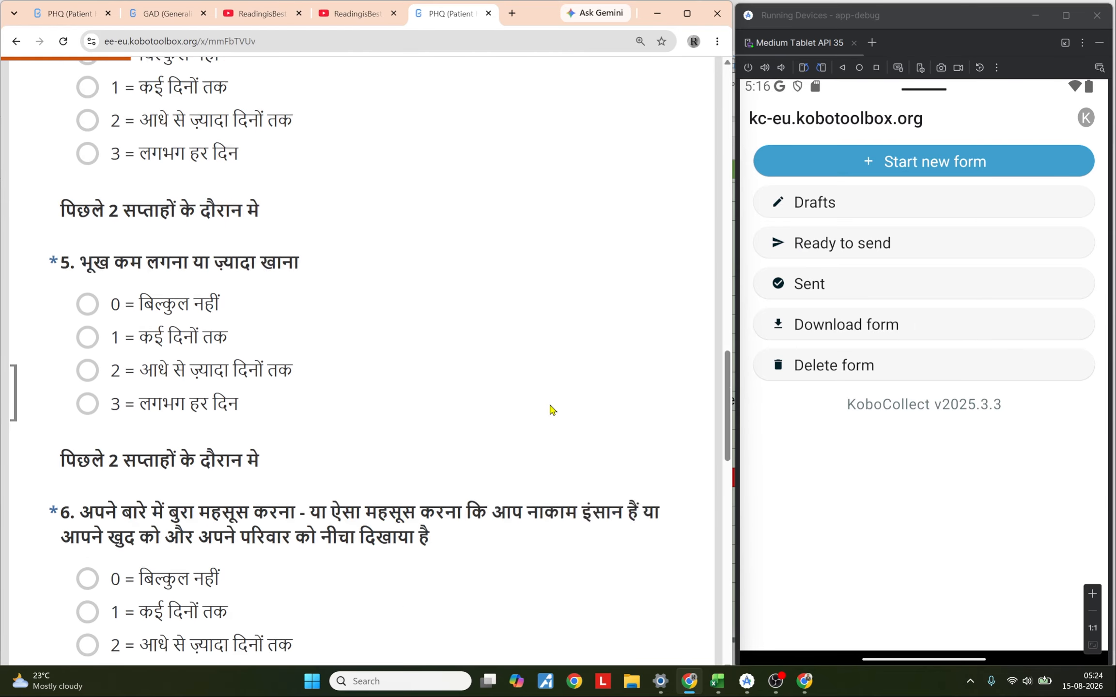
{"action": "scroll", "coordinate": [551, 410], "scroll_direction": "up", "scroll_amount": 12}
{"action": "scroll", "coordinate": [550, 410], "scroll_direction": "up", "scroll_amount": 5}
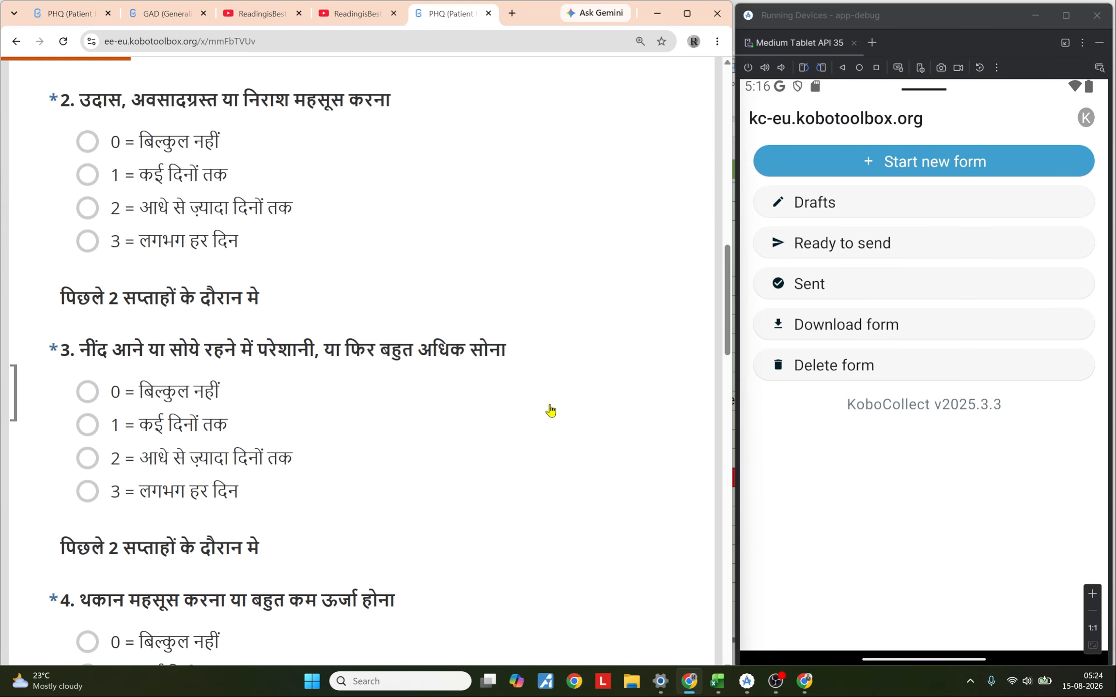
{"action": "scroll", "coordinate": [154, 281], "scroll_direction": "down", "scroll_amount": 3}
Step: Answer the Hindi questionnaire items from question 2 down to question 9
{"action": "left_click", "coordinate": [151, 236]}
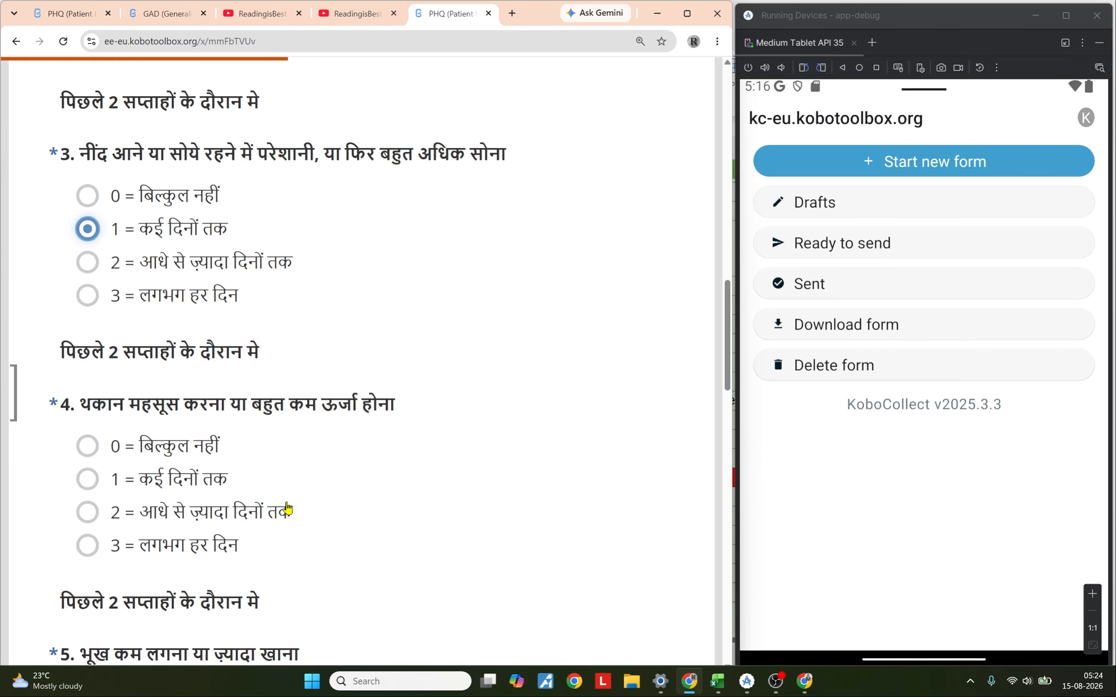
{"action": "left_click", "coordinate": [200, 491]}
{"action": "scroll", "coordinate": [199, 494], "scroll_direction": "down", "scroll_amount": 3}
{"action": "left_click", "coordinate": [179, 533]}
{"action": "scroll", "coordinate": [173, 513], "scroll_direction": "down", "scroll_amount": 6}
{"action": "left_click", "coordinate": [167, 451]}
{"action": "scroll", "coordinate": [325, 458], "scroll_direction": "down", "scroll_amount": 5}
{"action": "left_click", "coordinate": [193, 408]}
{"action": "left_click", "coordinate": [193, 407]}
{"action": "scroll", "coordinate": [193, 408], "scroll_direction": "down", "scroll_amount": 5}
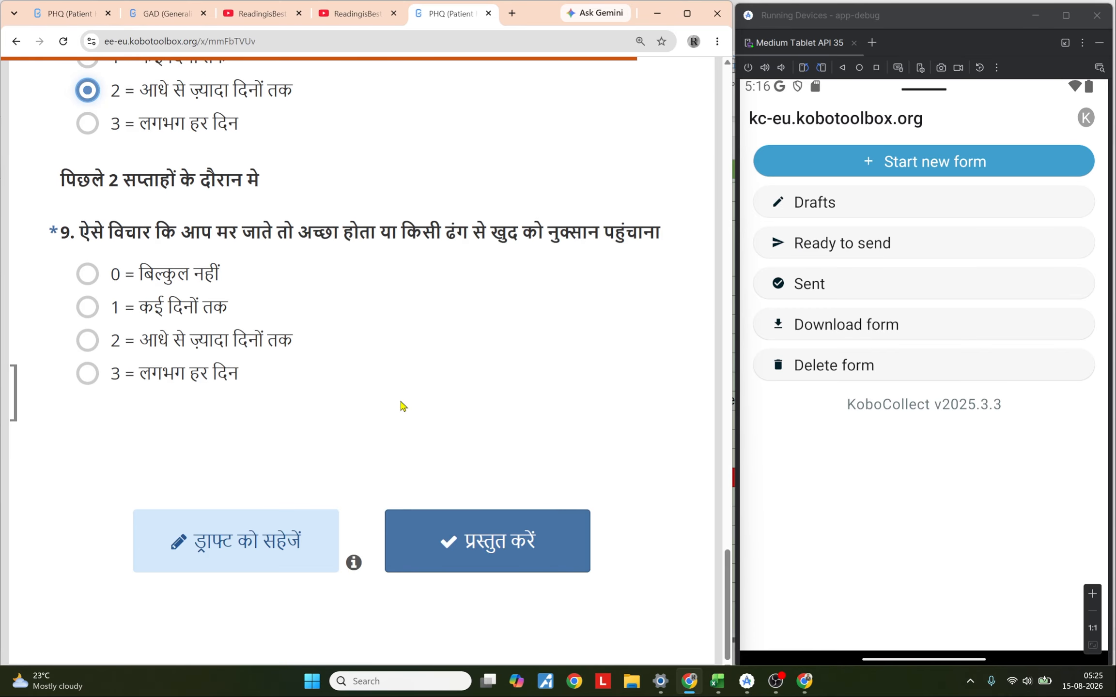
{"action": "left_click", "coordinate": [191, 315]}
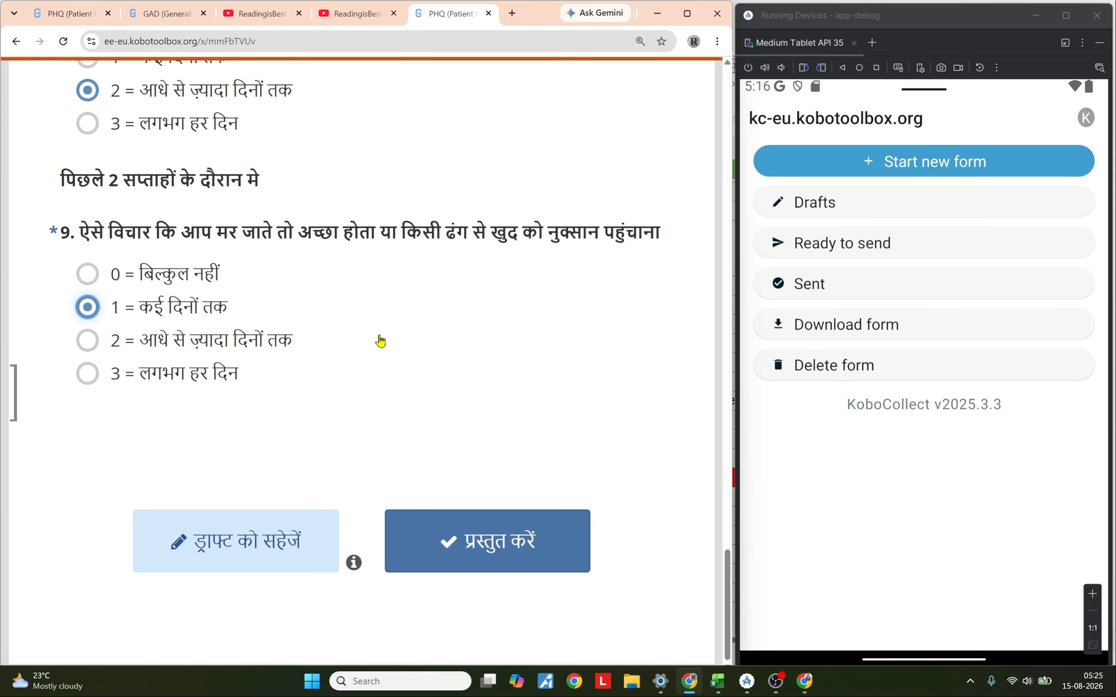
Step: Return to question 1 and answer it with option 2
{"action": "scroll", "coordinate": [380, 341], "scroll_direction": "up", "scroll_amount": 4}
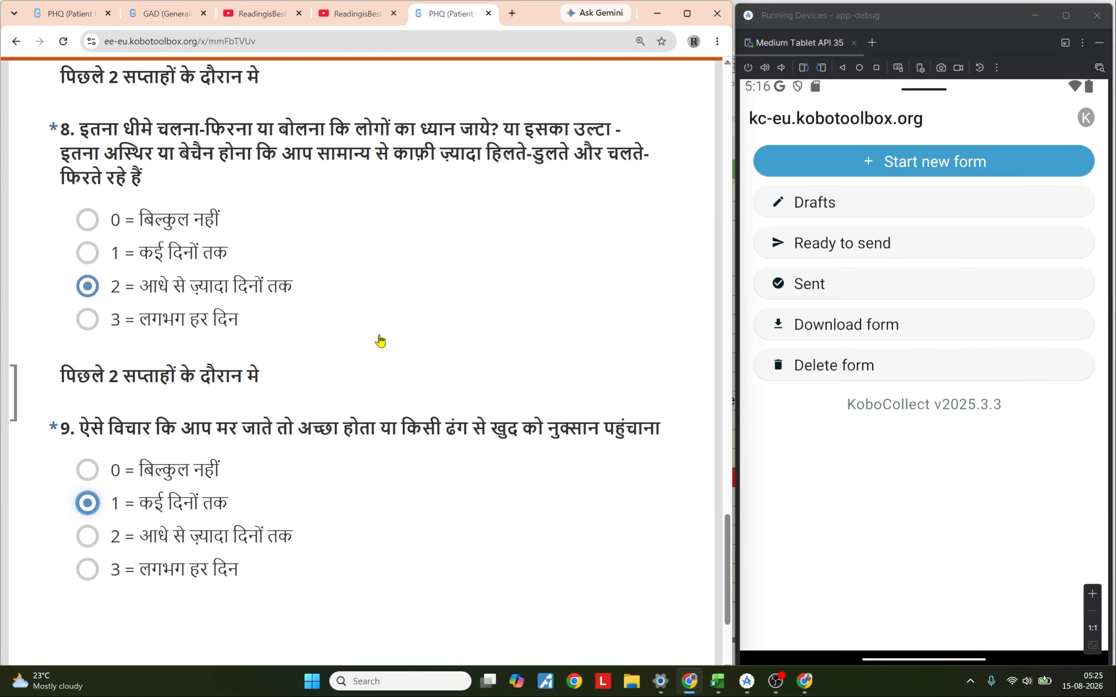
{"action": "scroll", "coordinate": [381, 341], "scroll_direction": "up", "scroll_amount": 20}
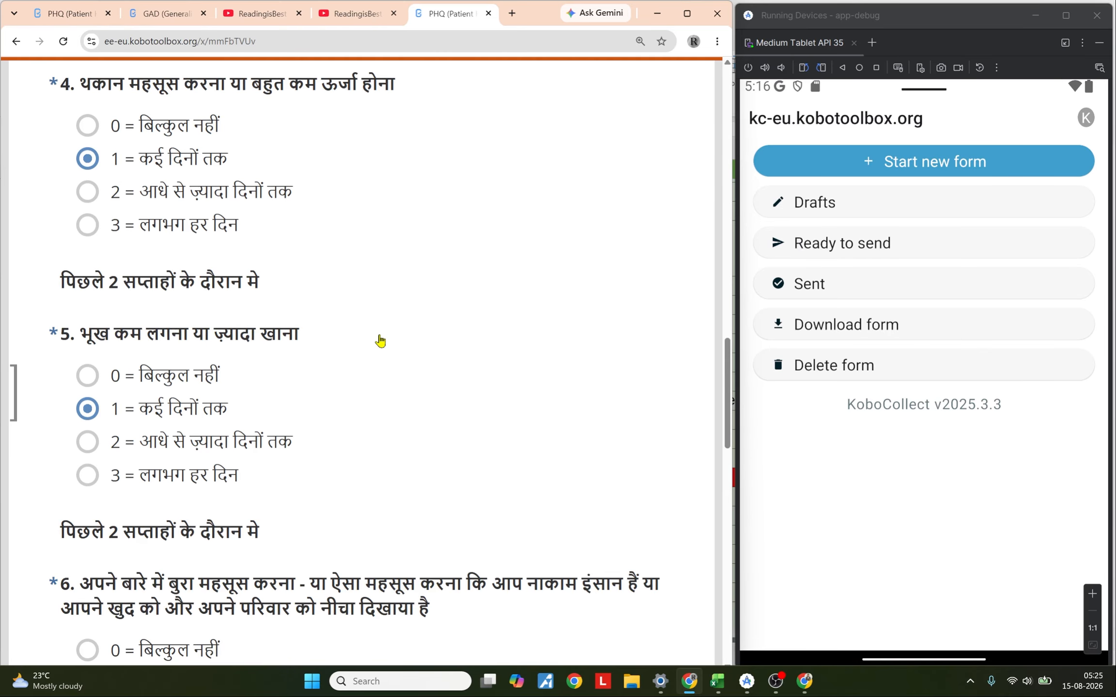
{"action": "scroll", "coordinate": [380, 342], "scroll_direction": "up", "scroll_amount": 15}
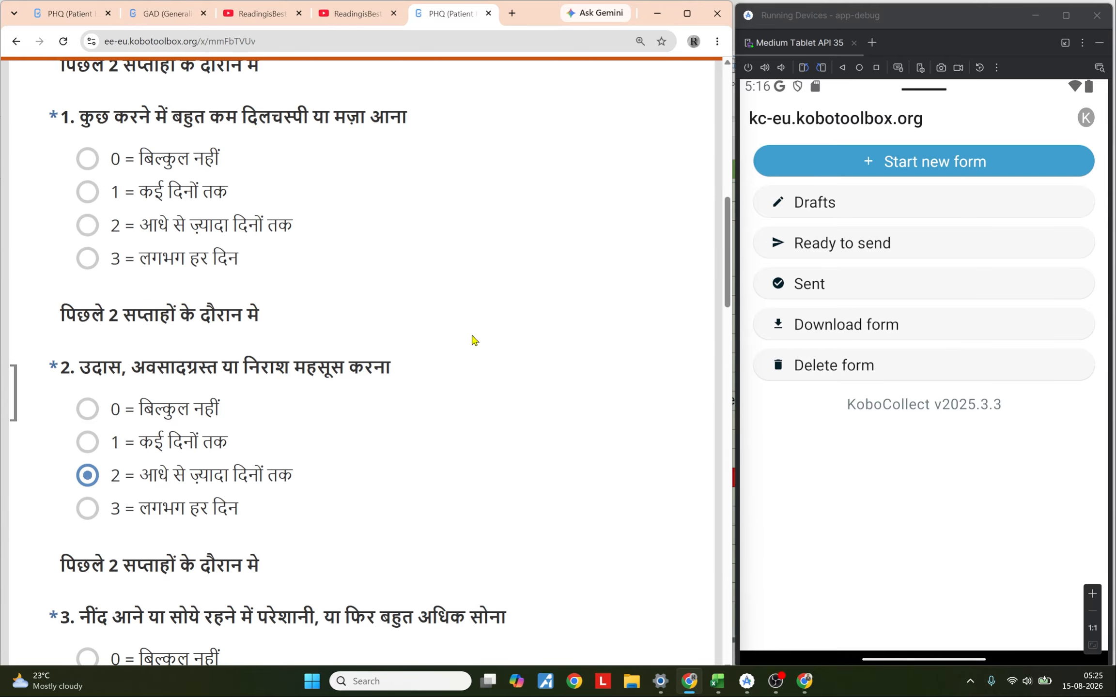
{"action": "scroll", "coordinate": [473, 340], "scroll_direction": "down", "scroll_amount": 4}
{"action": "scroll", "coordinate": [473, 340], "scroll_direction": "up", "scroll_amount": 4}
{"action": "left_click_drag", "start_coordinate": [407, 119], "coordinate": [147, 119]}
{"action": "scroll", "coordinate": [531, 318], "scroll_direction": "down", "scroll_amount": 20}
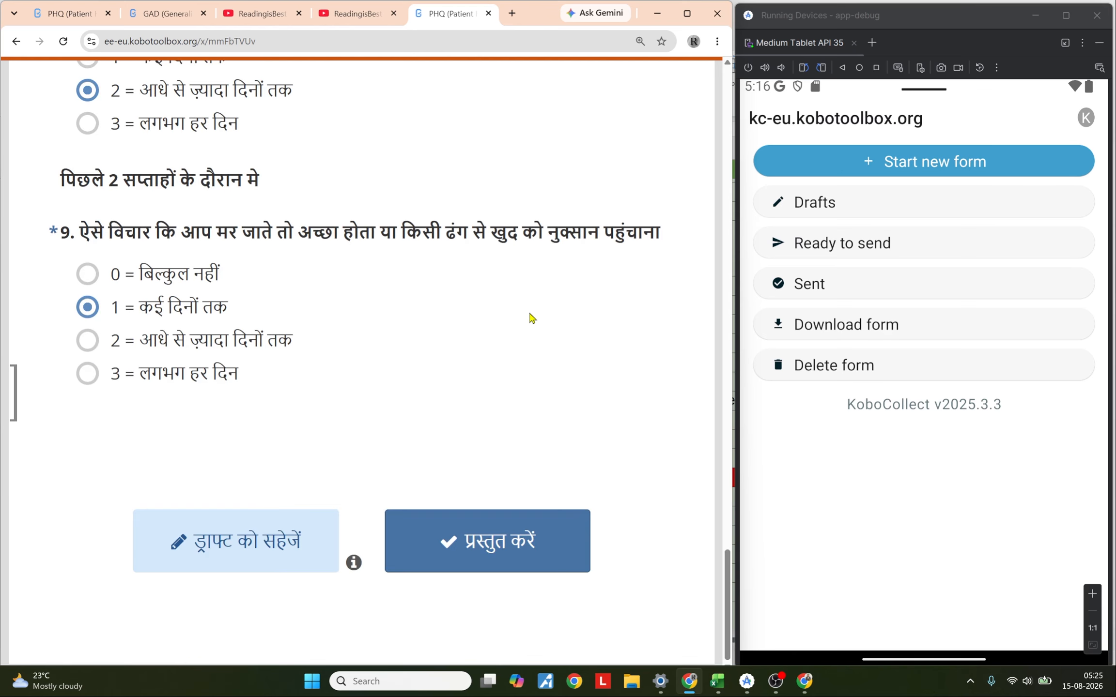
{"action": "scroll", "coordinate": [531, 317], "scroll_direction": "up", "scroll_amount": 20}
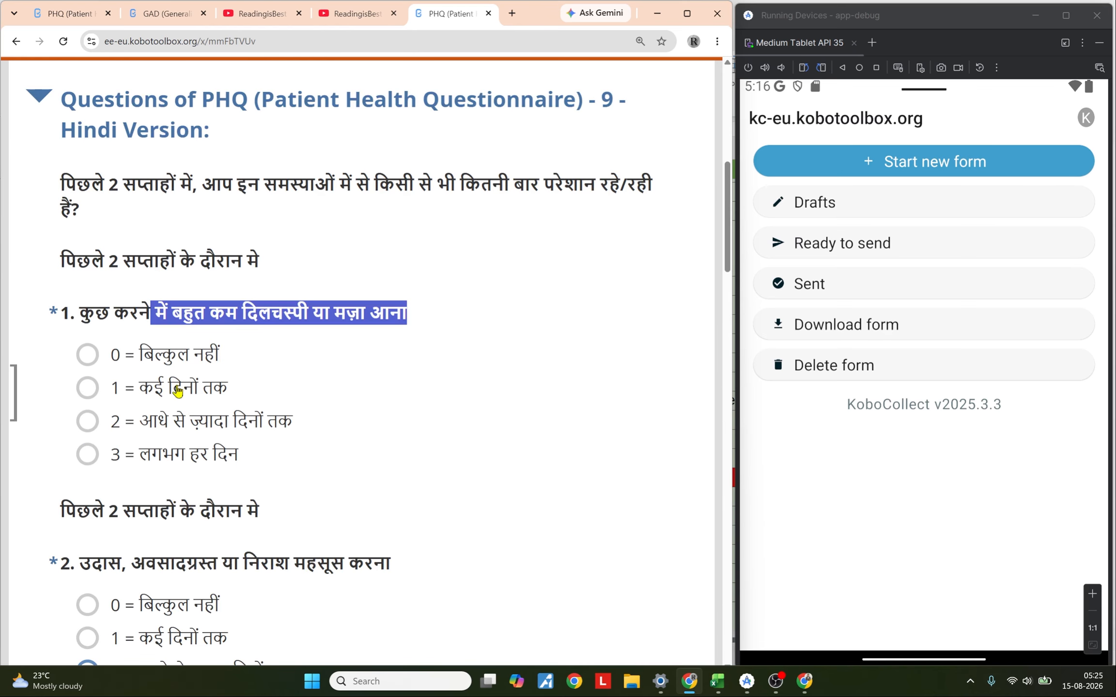
{"action": "left_click", "coordinate": [173, 429]}
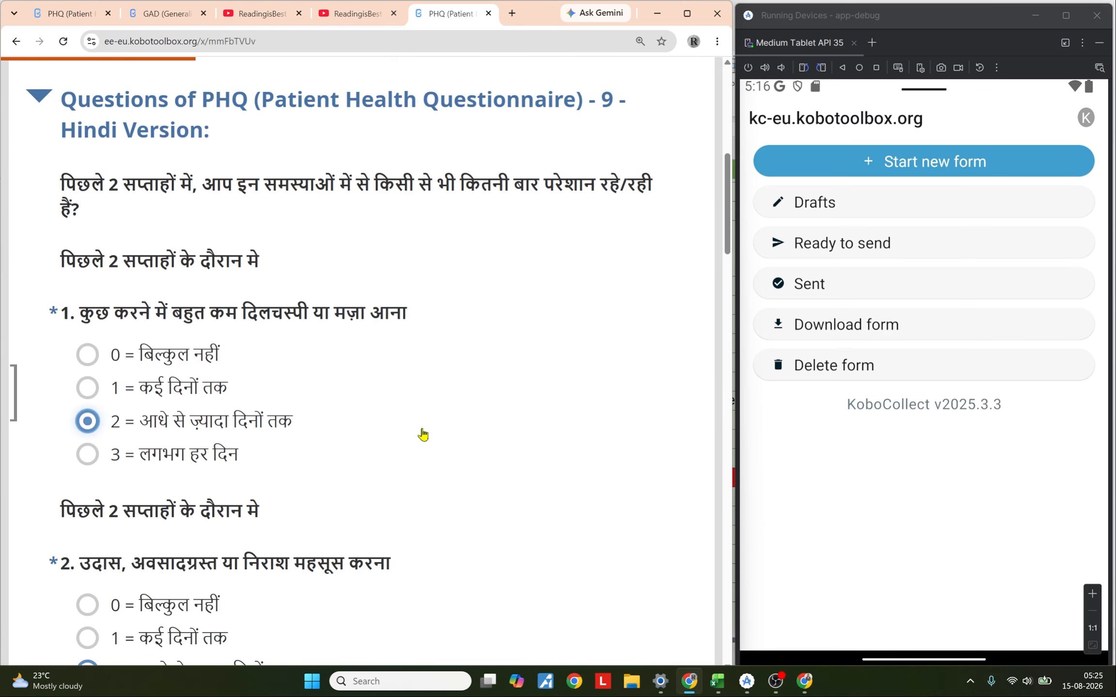
Step: Review the Hindi result section's code, test date, score and interpretation lines
{"action": "scroll", "coordinate": [422, 434], "scroll_direction": "down", "scroll_amount": 20}
{"action": "scroll", "coordinate": [423, 434], "scroll_direction": "down", "scroll_amount": 15}
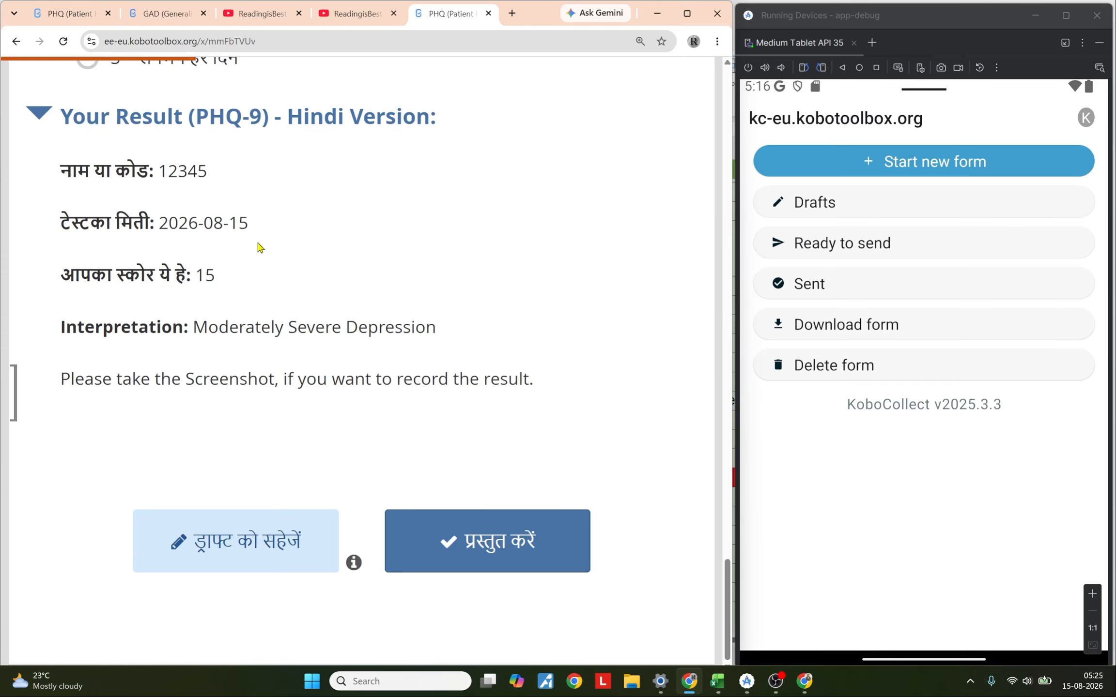
{"action": "left_click_drag", "start_coordinate": [211, 174], "coordinate": [65, 184]}
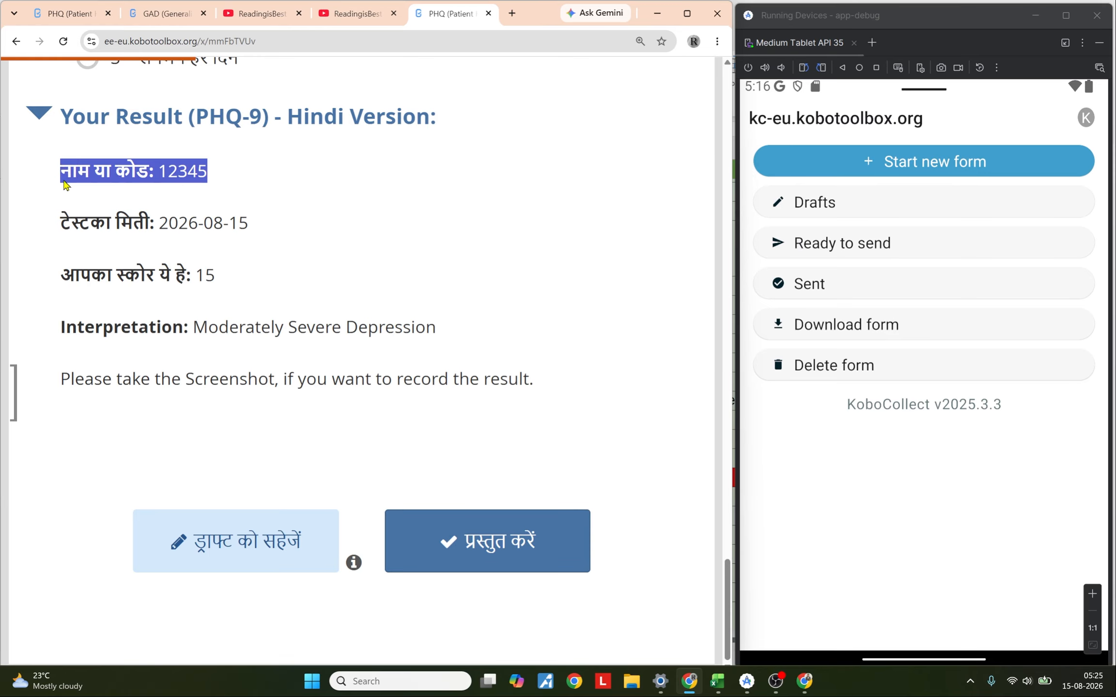
{"action": "left_click_drag", "start_coordinate": [247, 225], "coordinate": [64, 226]}
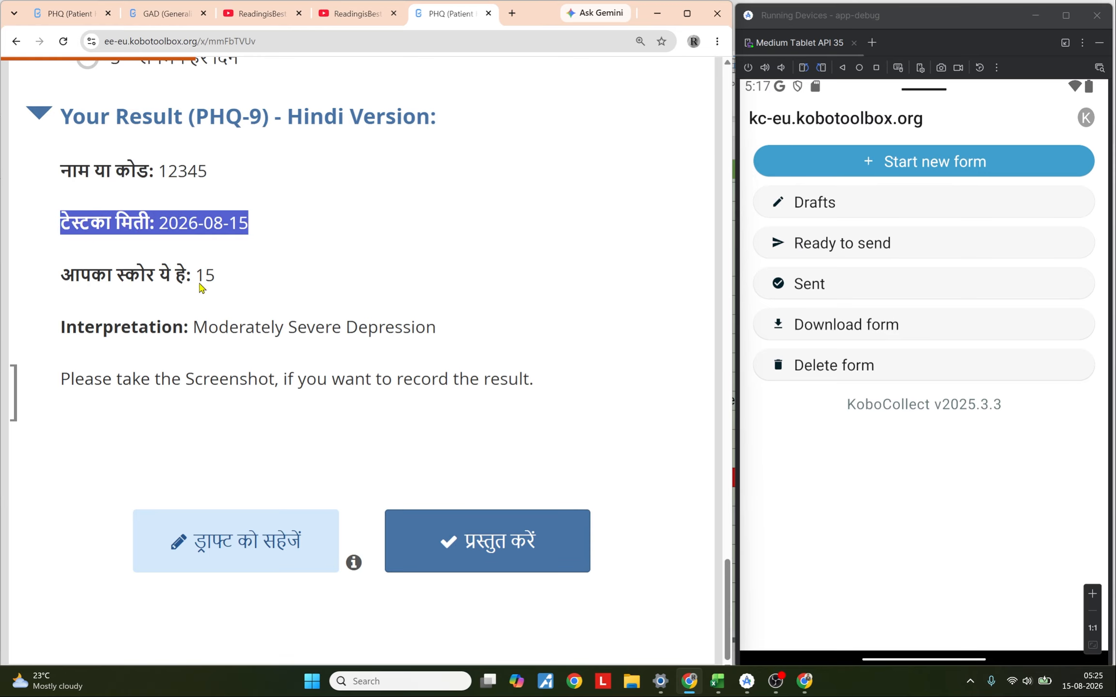
{"action": "left_click_drag", "start_coordinate": [216, 286], "coordinate": [68, 286]}
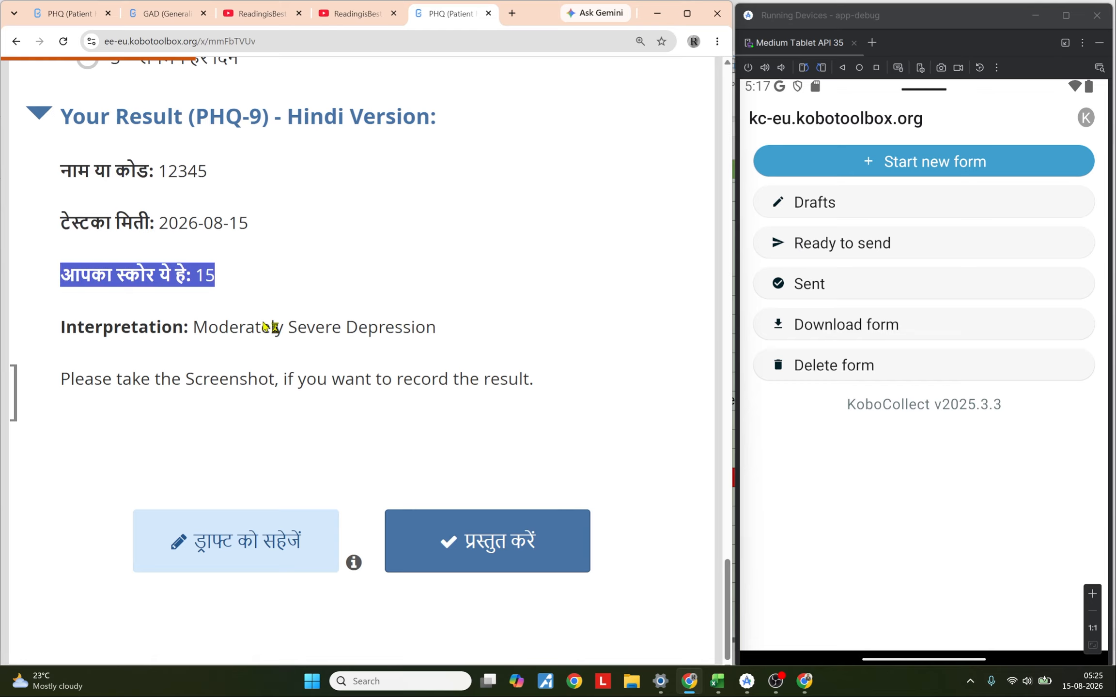
{"action": "left_click_drag", "start_coordinate": [194, 331], "coordinate": [445, 345]}
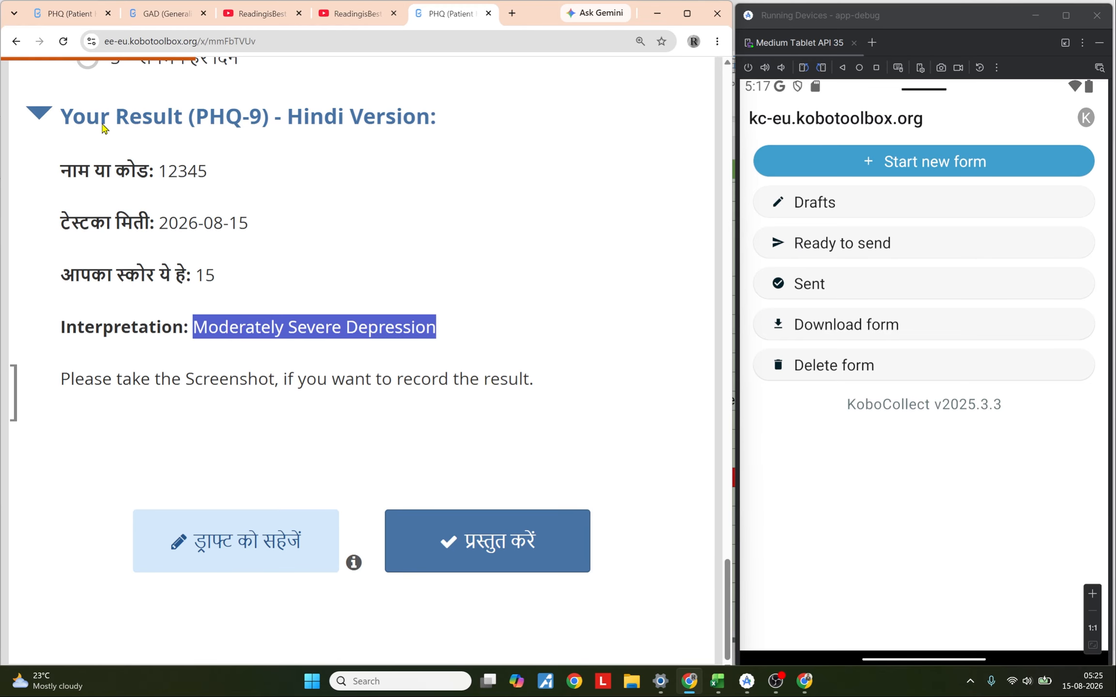
Step: Switch to the GAD 7.xlsx workbook in Excel
{"action": "scroll", "coordinate": [558, 257], "scroll_direction": "up", "scroll_amount": 5}
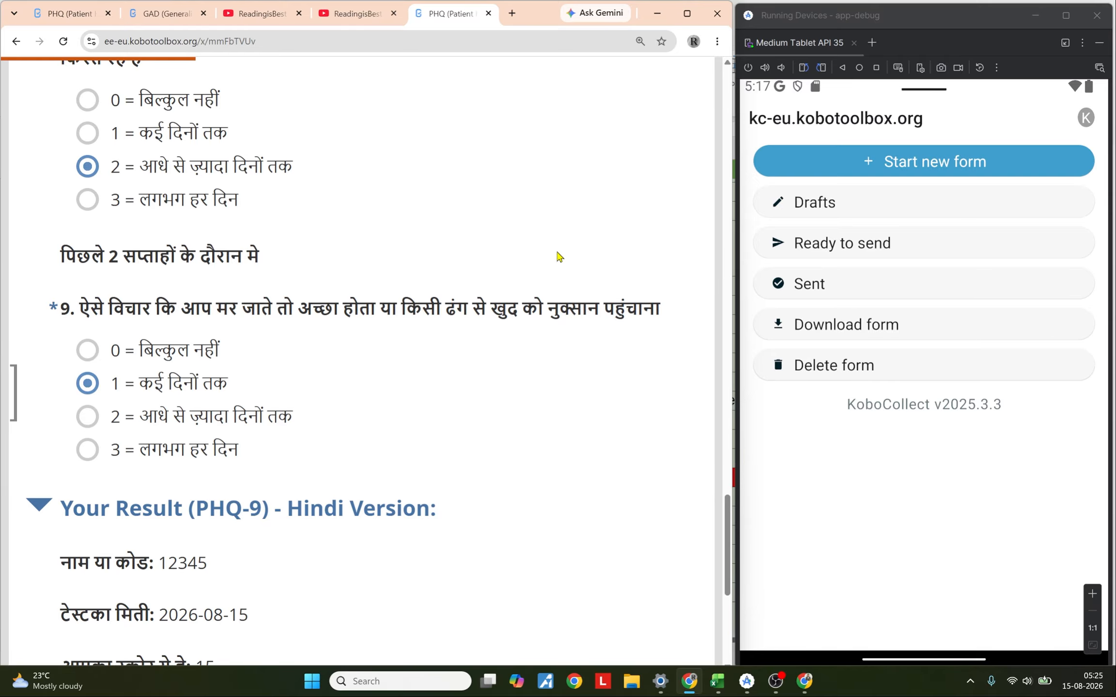
{"action": "scroll", "coordinate": [559, 256], "scroll_direction": "up", "scroll_amount": 10}
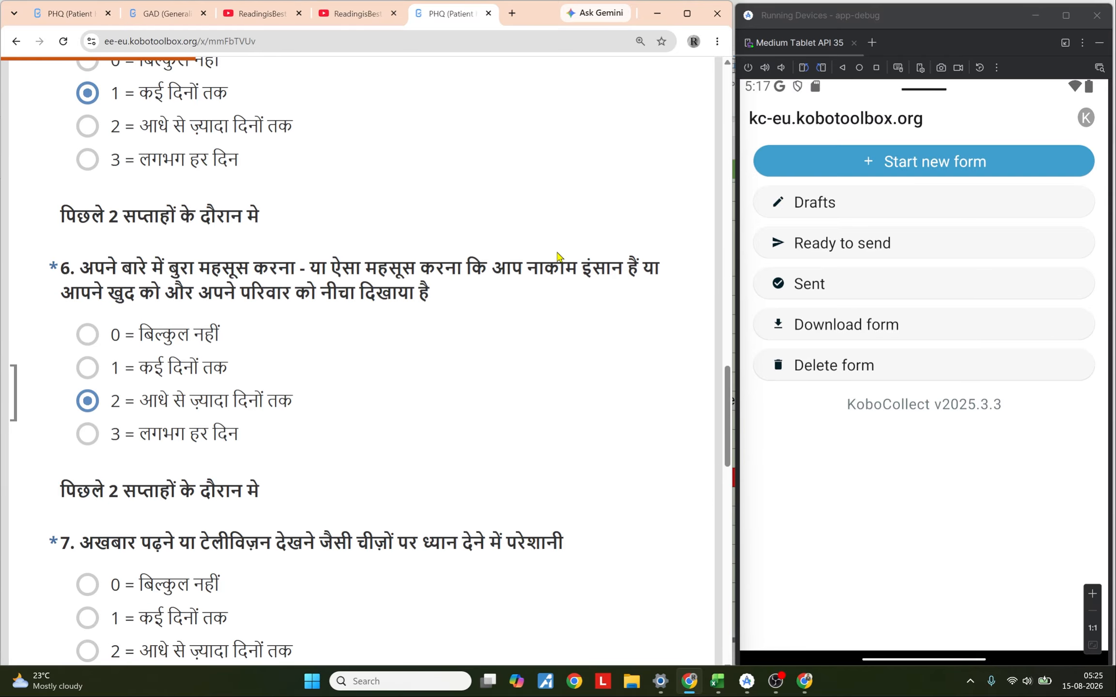
{"action": "mouse_move", "coordinate": [717, 682]}
{"action": "left_click", "coordinate": [648, 615]}
Step: Examine the survey sheet's English, Nepali and Hindi label columns and the English hint column
{"action": "scroll", "coordinate": [450, 505], "scroll_direction": "up", "scroll_amount": 3}
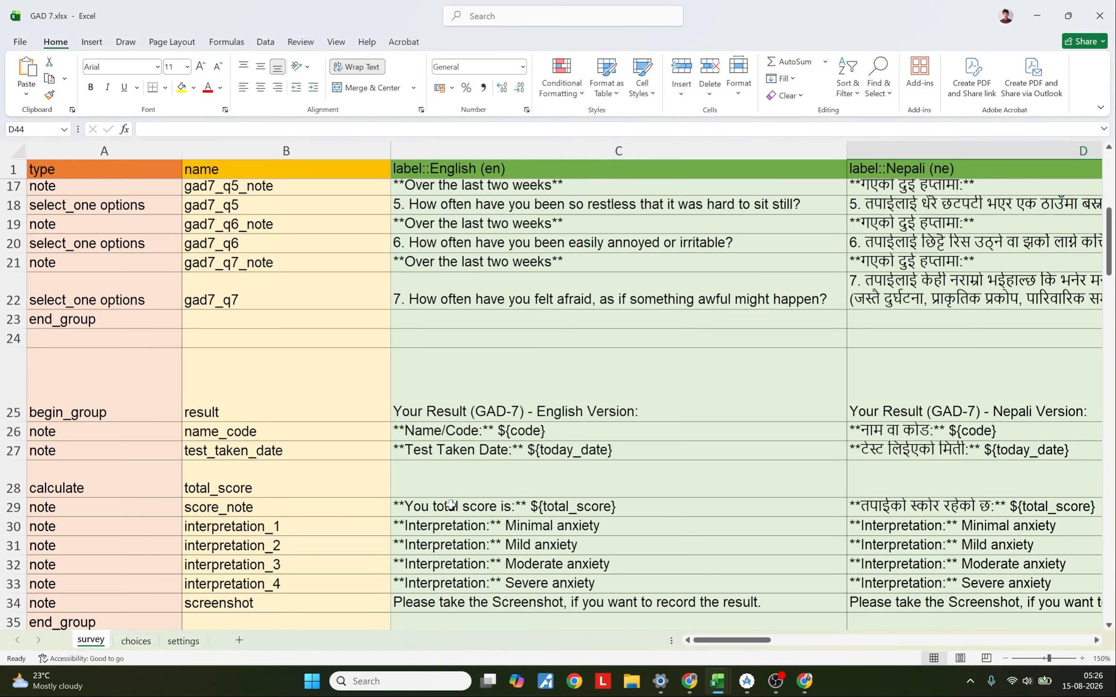
{"action": "scroll", "coordinate": [451, 505], "scroll_direction": "up", "scroll_amount": 5}
{"action": "scroll", "coordinate": [450, 505], "scroll_direction": "down", "scroll_amount": 6}
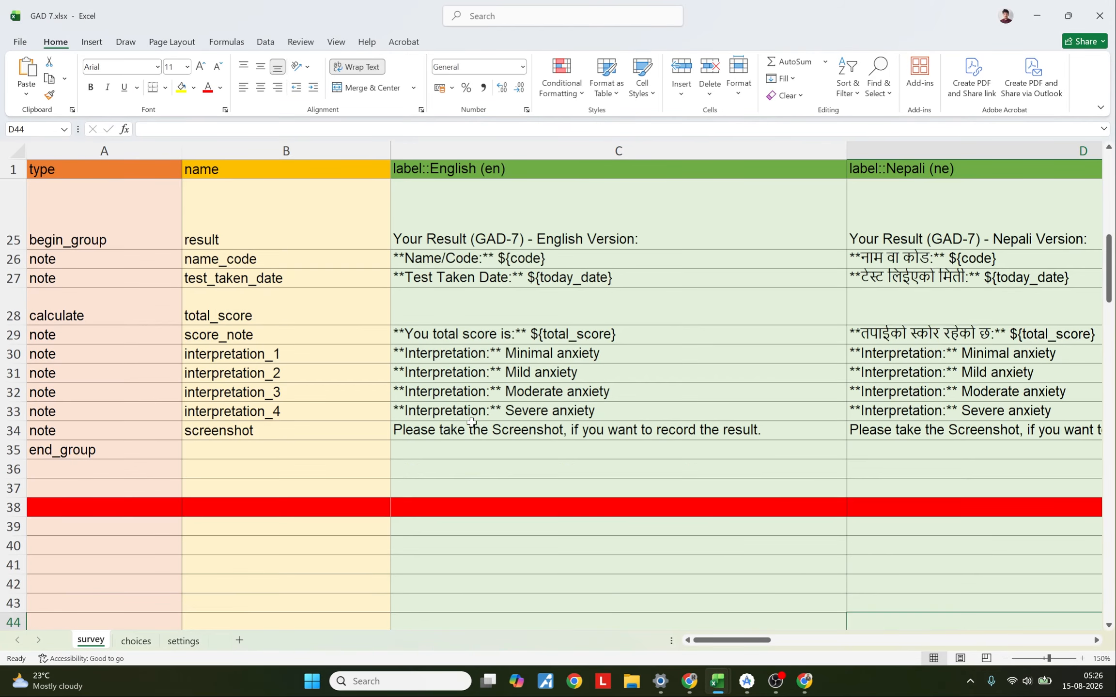
{"action": "scroll", "coordinate": [451, 505], "scroll_direction": "up", "scroll_amount": 6}
{"action": "left_click_drag", "start_coordinate": [765, 640], "coordinate": [733, 627]}
{"action": "left_click", "coordinate": [625, 149]}
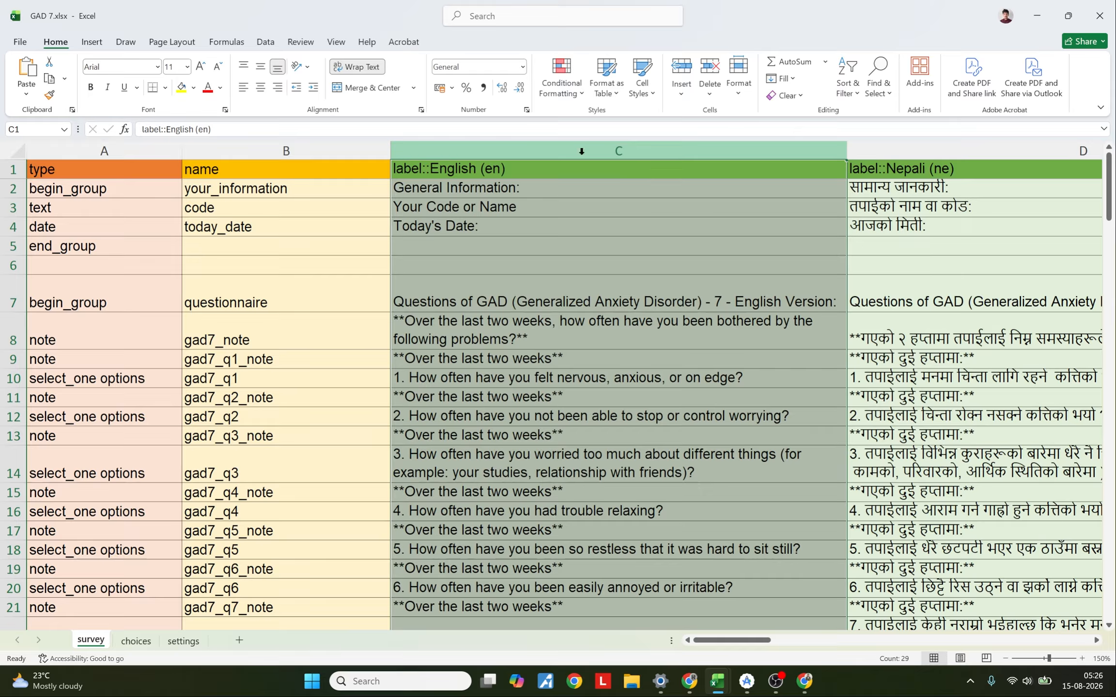
{"action": "left_click", "coordinate": [896, 151]}
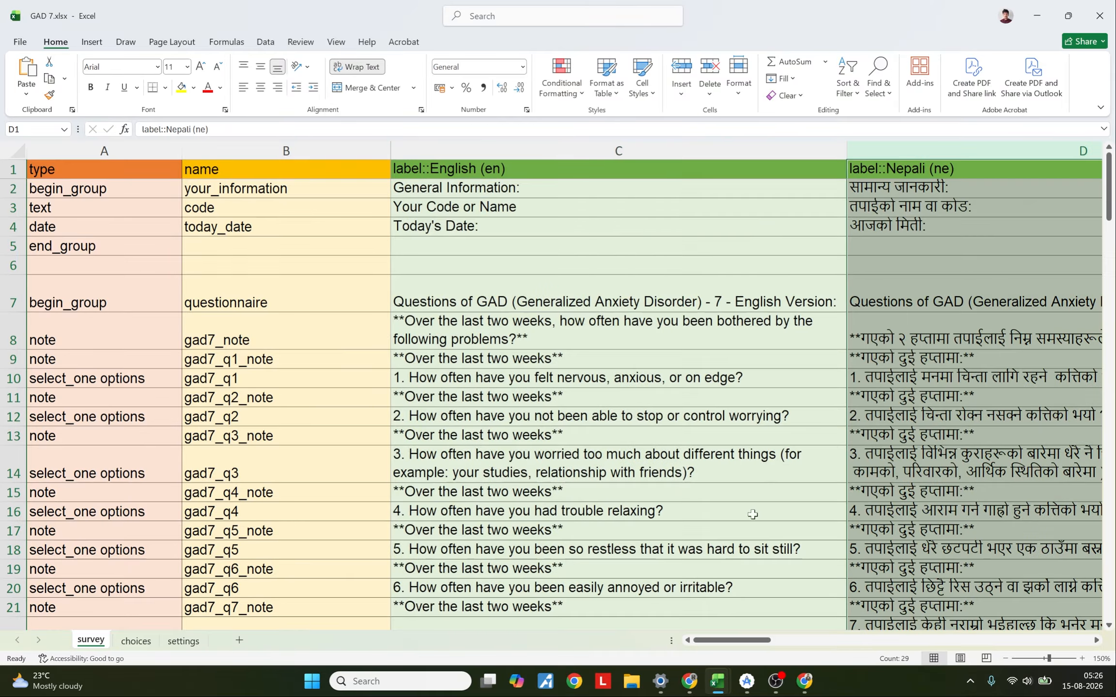
{"action": "left_click_drag", "start_coordinate": [721, 641], "coordinate": [800, 641]}
{"action": "left_click", "coordinate": [904, 154]}
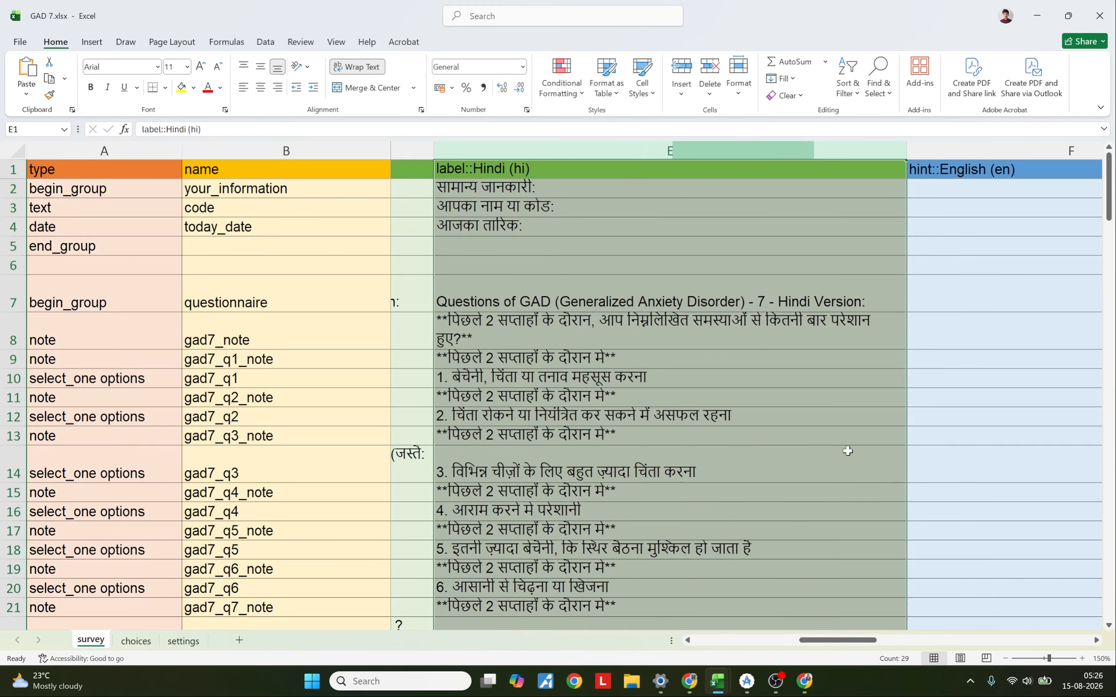
{"action": "left_click", "coordinate": [952, 153]}
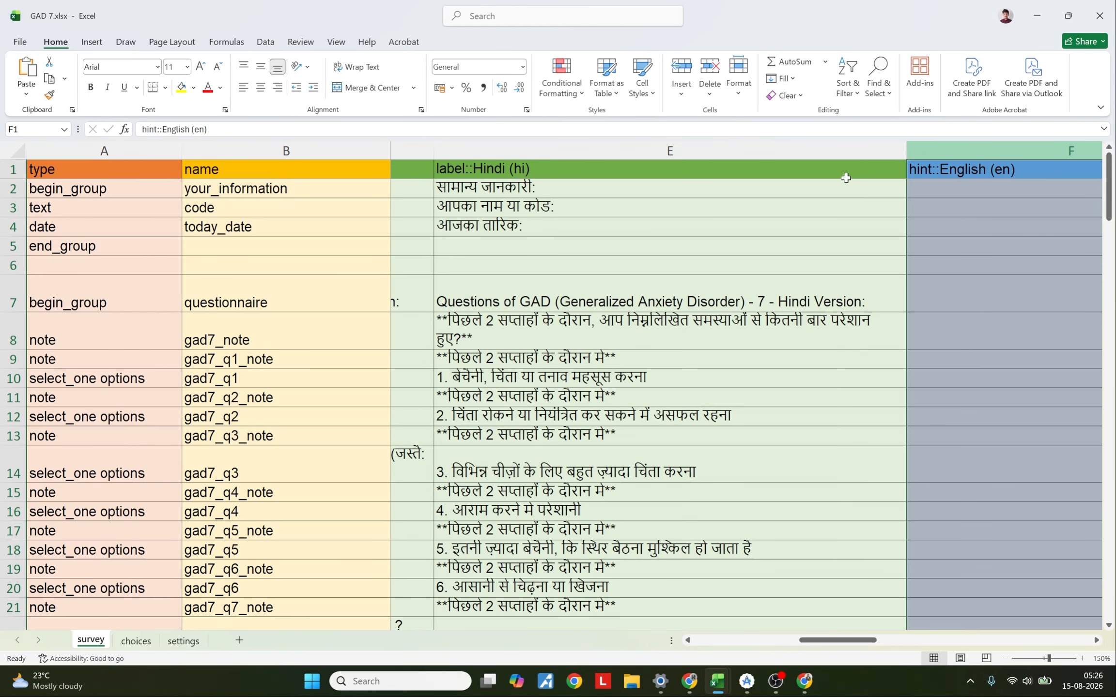
{"action": "scroll", "coordinate": [523, 318], "scroll_direction": "left", "scroll_amount": 6}
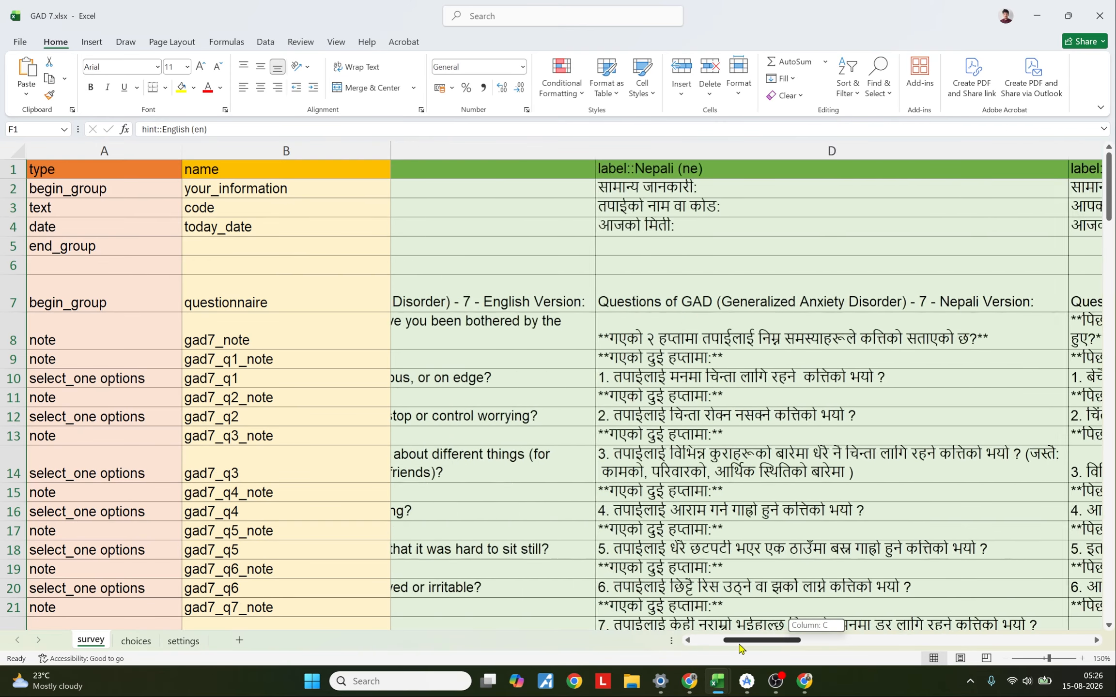
Step: Examine the question rows, the result group's relevant condition and the interpretation score ranges in the survey sheet
{"action": "left_click_drag", "start_coordinate": [523, 320], "coordinate": [473, 603]}
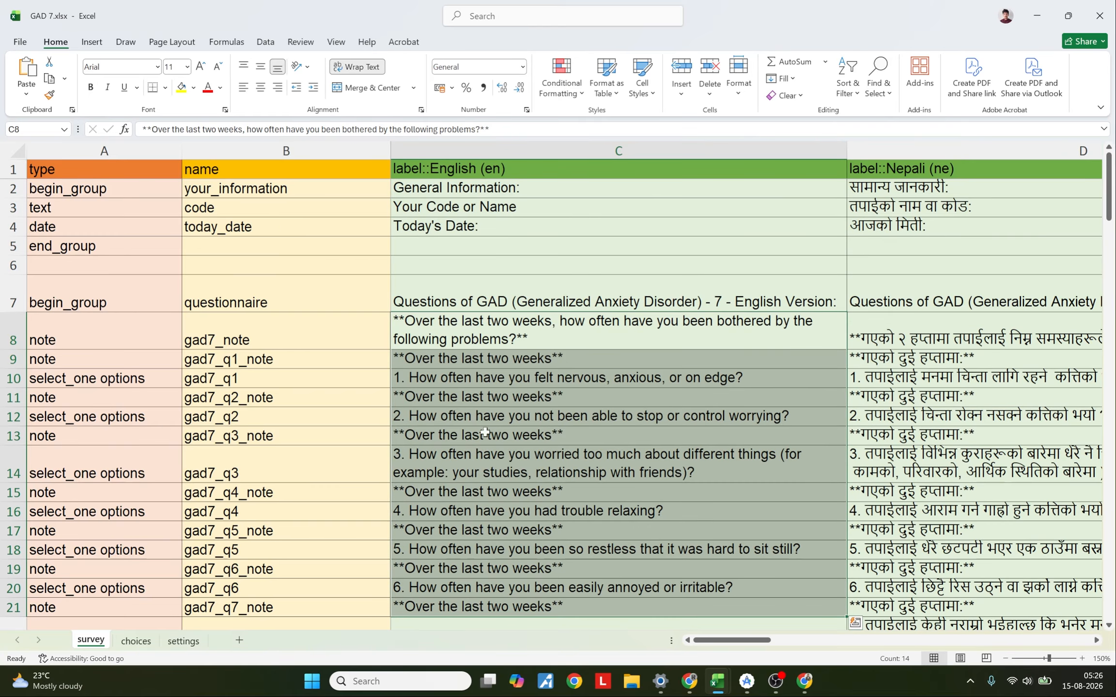
{"action": "left_click_drag", "start_coordinate": [512, 337], "coordinate": [498, 575]}
{"action": "scroll", "coordinate": [499, 575], "scroll_direction": "down", "scroll_amount": 1}
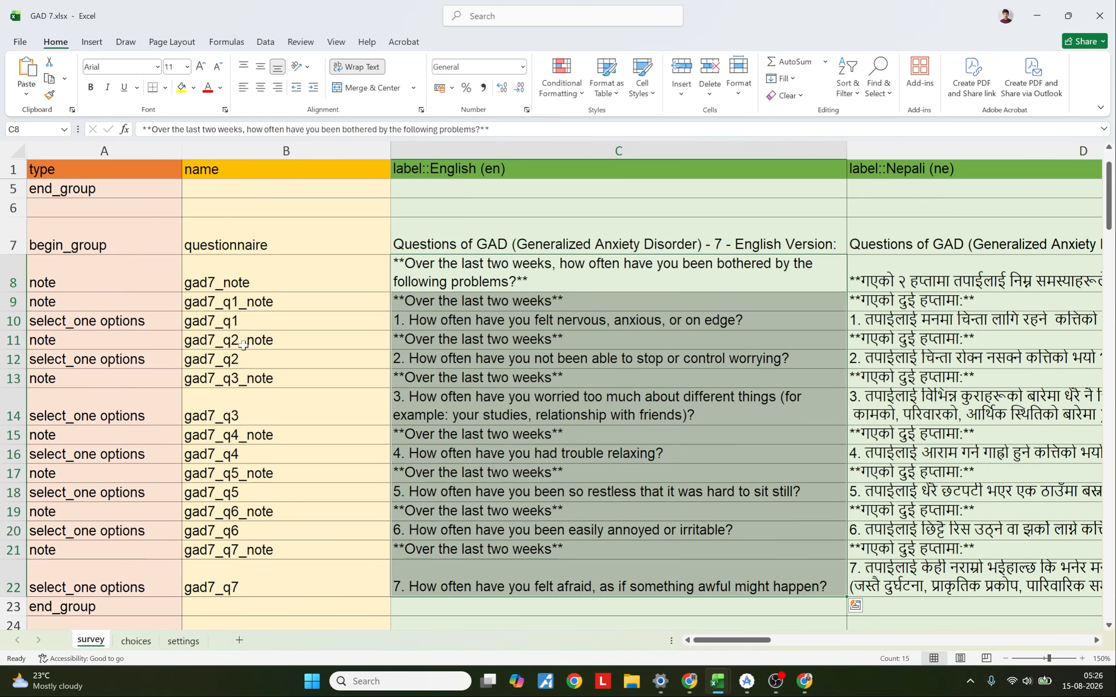
{"action": "left_click_drag", "start_coordinate": [252, 280], "coordinate": [253, 613]}
{"action": "left_click_drag", "start_coordinate": [732, 641], "coordinate": [1041, 644]}
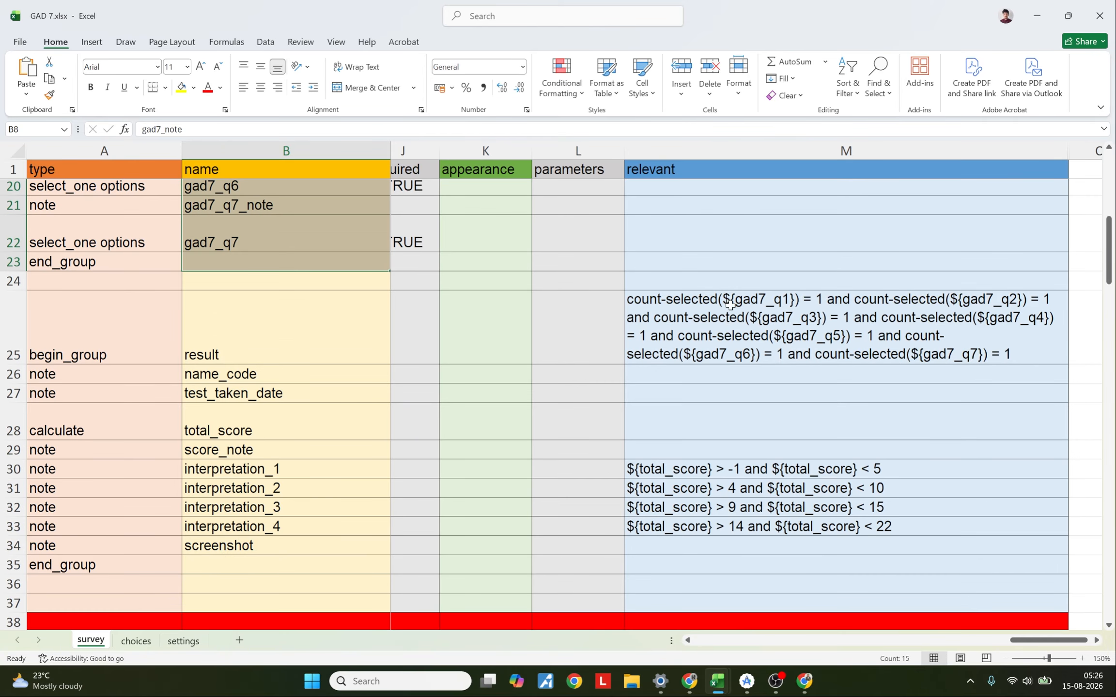
{"action": "left_click", "coordinate": [730, 304]}
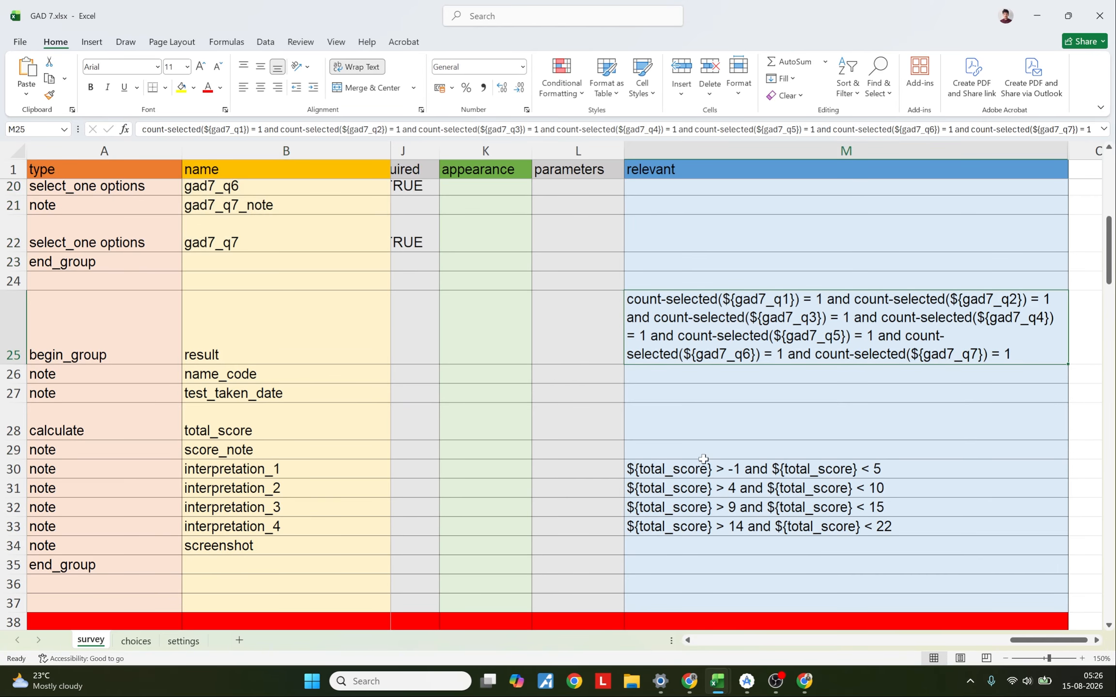
{"action": "left_click_drag", "start_coordinate": [703, 466], "coordinate": [703, 518]}
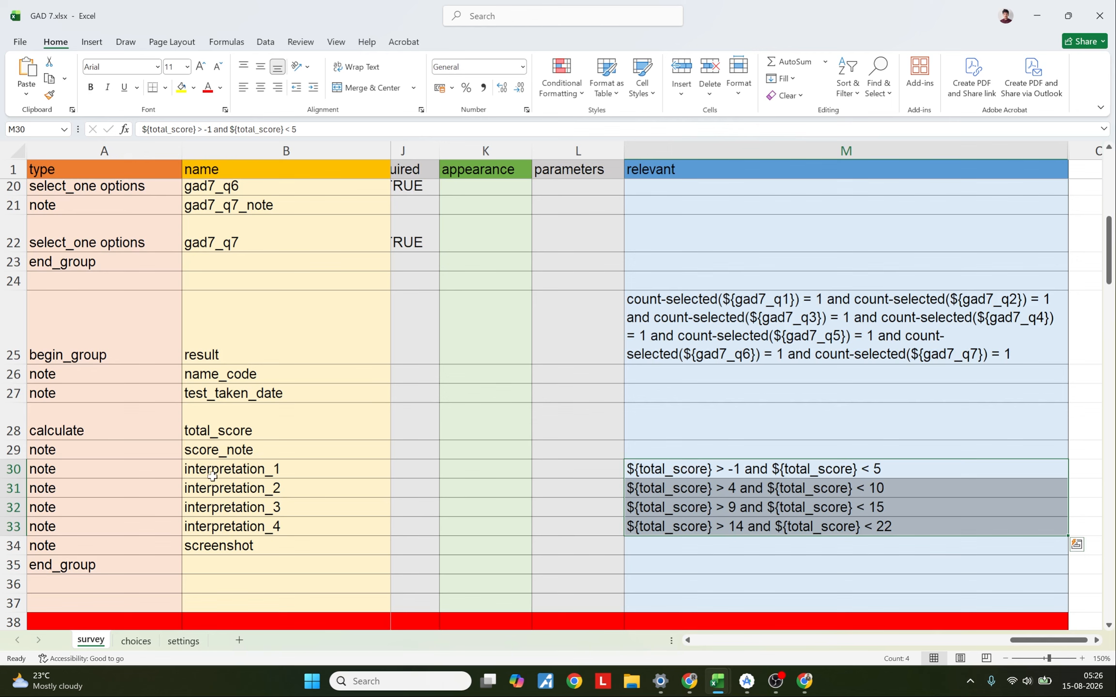
{"action": "left_click_drag", "start_coordinate": [212, 477], "coordinate": [213, 527]}
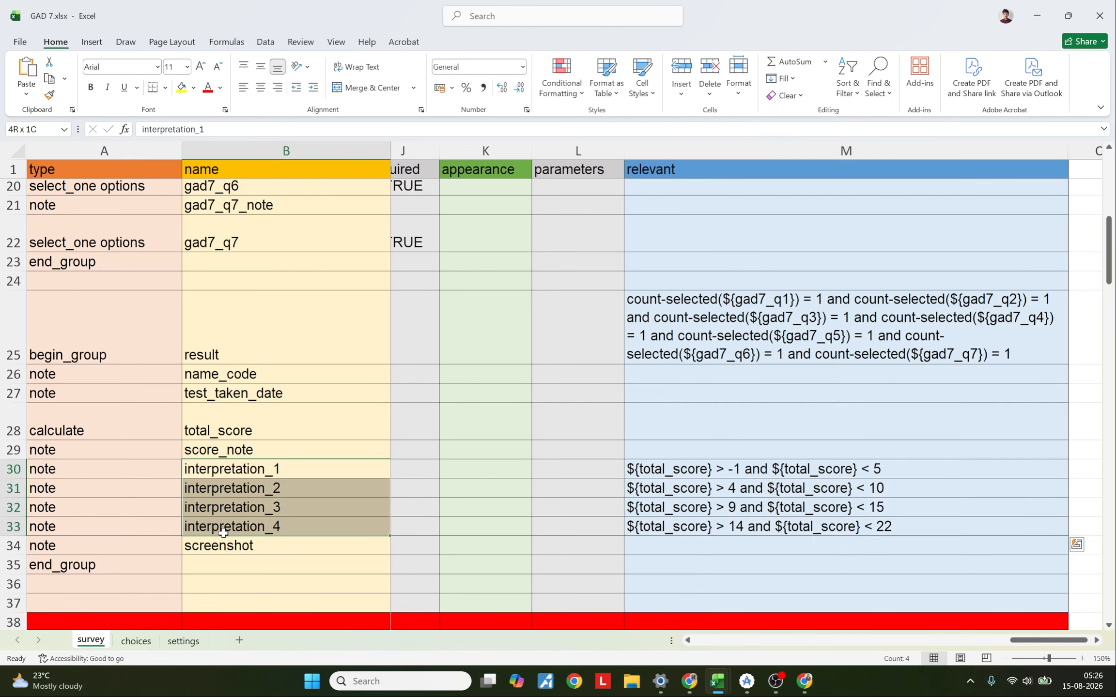
Step: Examine the result group's relevant condition and the rows it contains in the GAD 7 survey sheet
{"action": "left_click", "coordinate": [736, 319]}
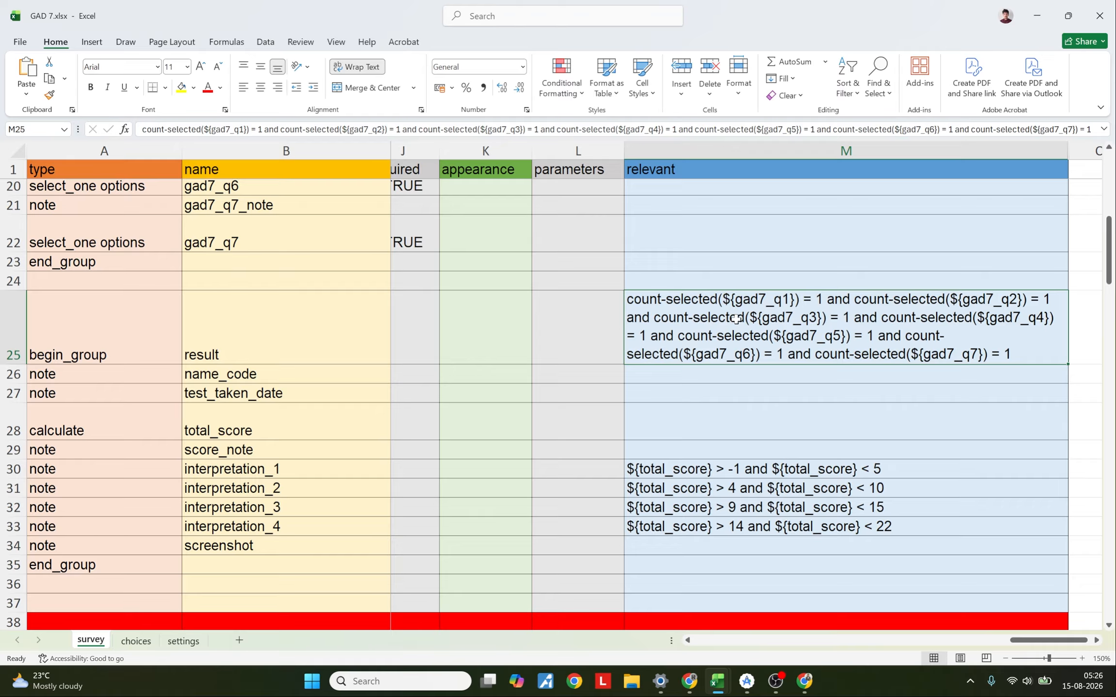
{"action": "left_click_drag", "start_coordinate": [273, 348], "coordinate": [252, 552]}
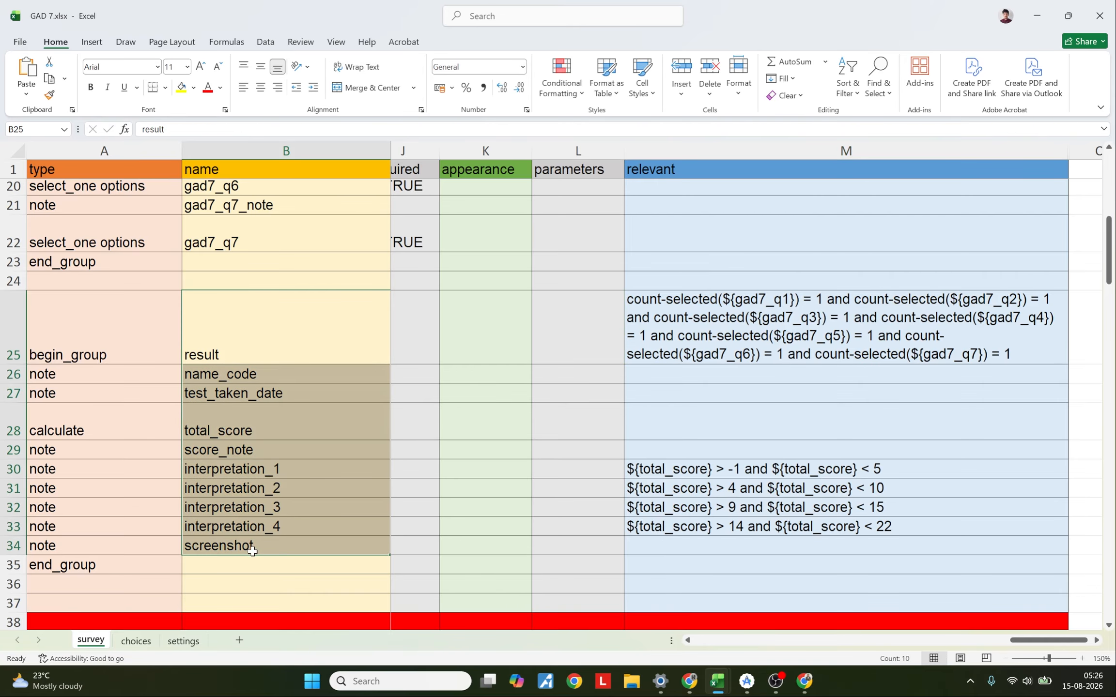
Step: Inspect the total_score calculation formula and the relevant column in the survey sheet
{"action": "scroll", "coordinate": [1037, 585], "scroll_direction": "left", "scroll_amount": 6}
{"action": "scroll", "coordinate": [925, 590], "scroll_direction": "right", "scroll_amount": 2}
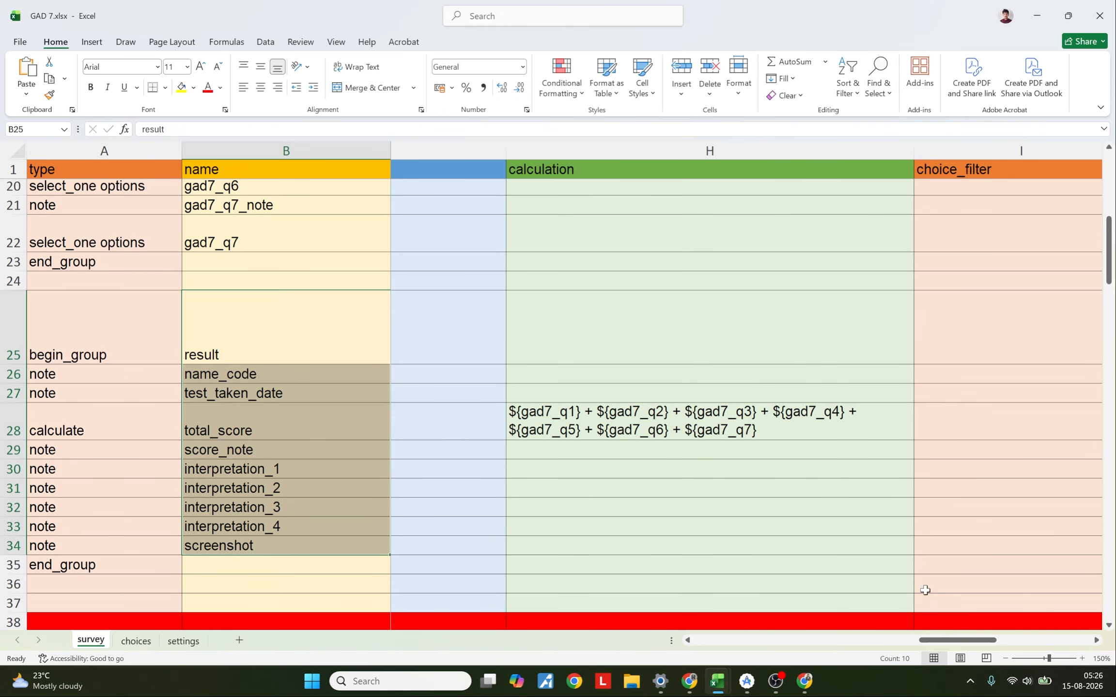
{"action": "left_click", "coordinate": [665, 412]}
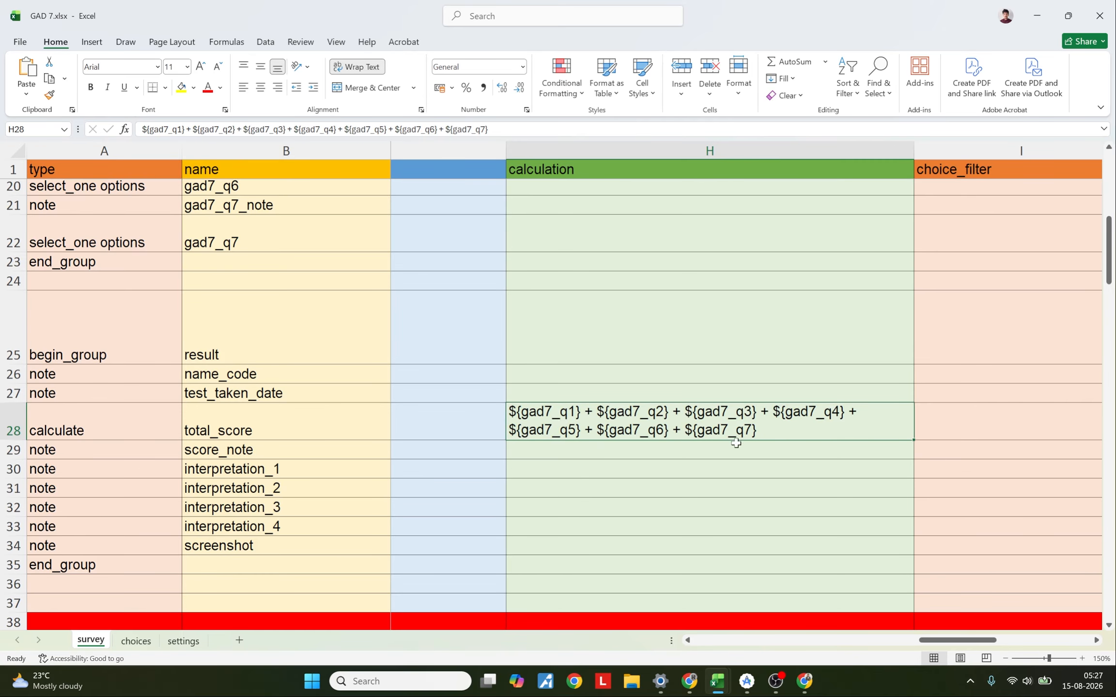
{"action": "left_click_drag", "start_coordinate": [951, 640], "coordinate": [957, 640]}
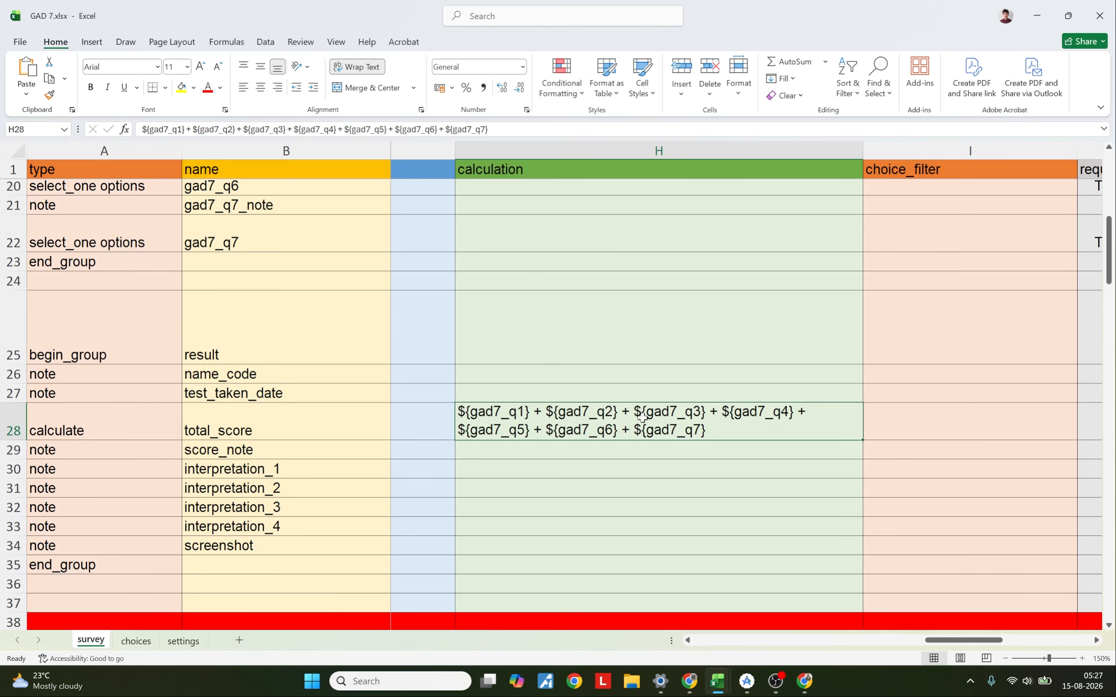
{"action": "double_click", "coordinate": [642, 417]}
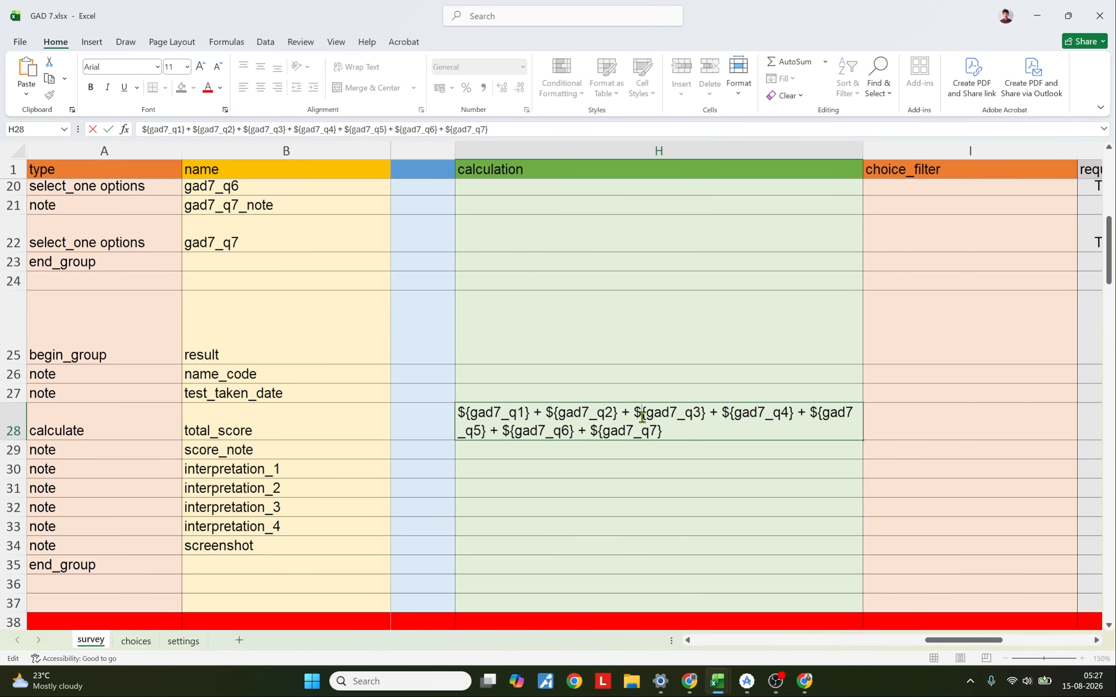
{"action": "left_click", "coordinate": [546, 465]}
{"action": "left_click_drag", "start_coordinate": [983, 640], "coordinate": [1060, 635]}
{"action": "left_click", "coordinate": [835, 150]}
{"action": "left_click", "coordinate": [630, 146]}
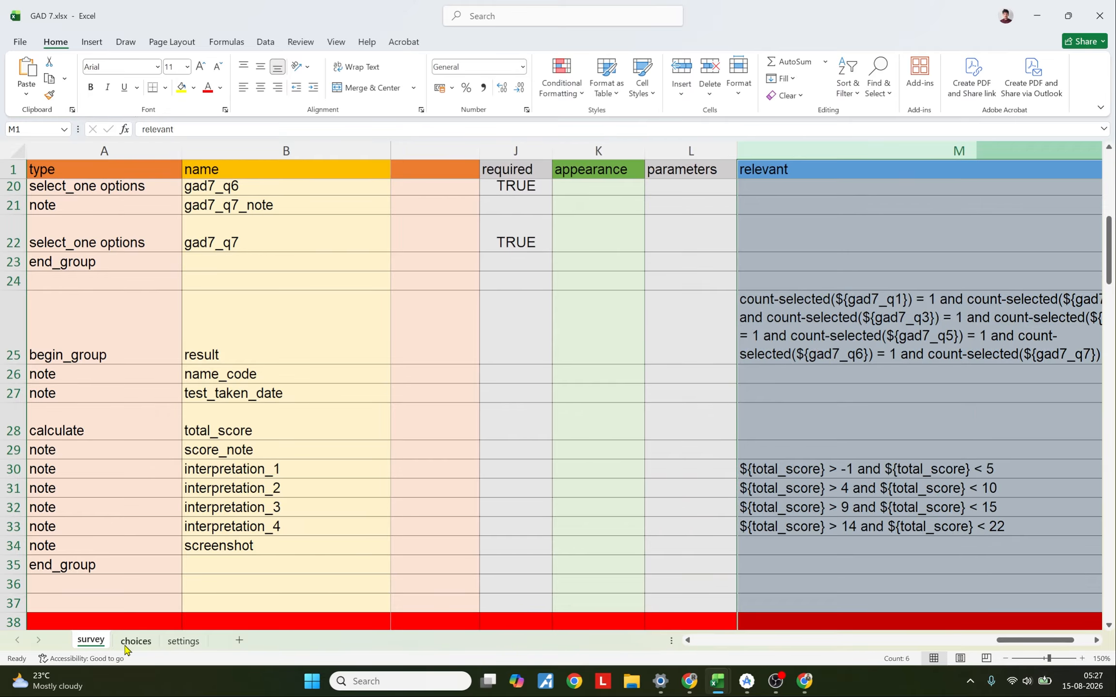
Step: Examine the choices sheet's option labels and the settings sheet's form title and default language
{"action": "left_click", "coordinate": [136, 641]}
{"action": "left_click_drag", "start_coordinate": [80, 147], "coordinate": [759, 172]}
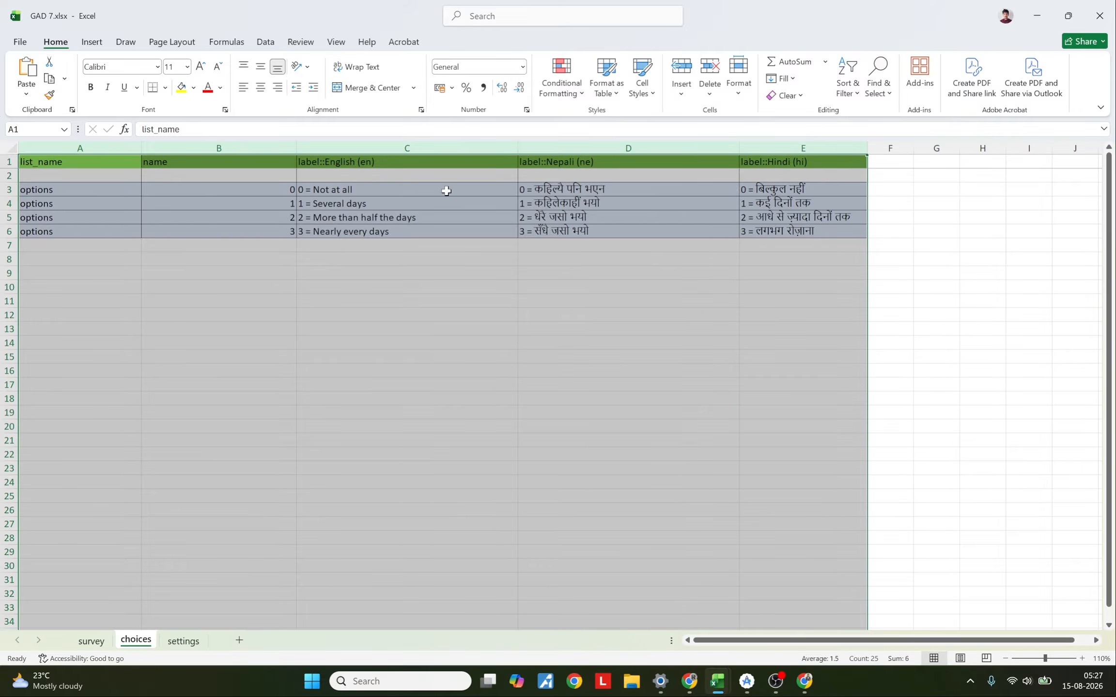
{"action": "left_click_drag", "start_coordinate": [446, 191], "coordinate": [780, 232]}
{"action": "left_click", "coordinate": [351, 189]}
{"action": "left_click_drag", "start_coordinate": [276, 190], "coordinate": [267, 237]}
{"action": "left_click_drag", "start_coordinate": [259, 190], "coordinate": [252, 224]}
{"action": "left_click", "coordinate": [187, 640]}
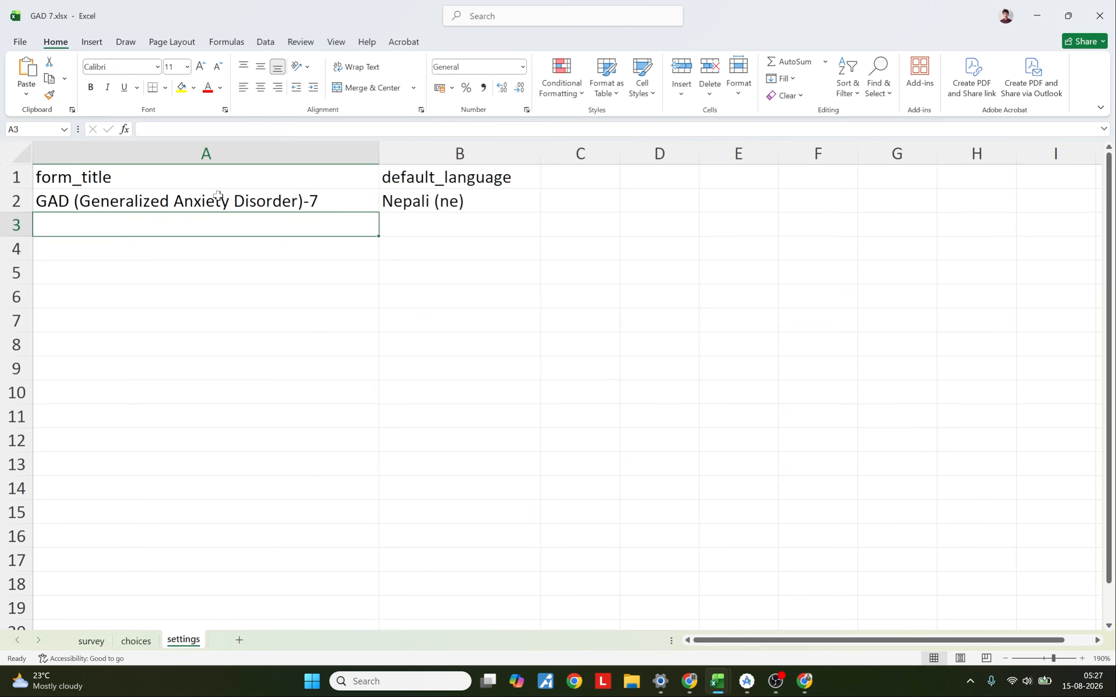
{"action": "left_click_drag", "start_coordinate": [206, 154], "coordinate": [465, 160]}
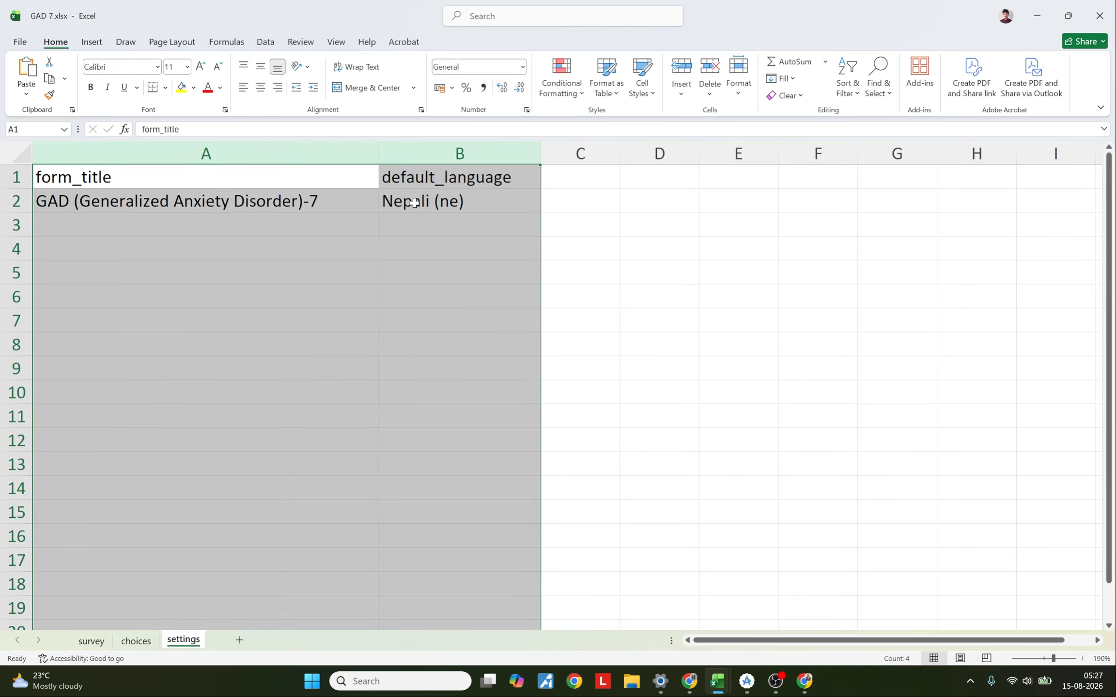
Step: Download the GAD-7 and PHQ-9 forms into KoboCollect on the emulator, deselecting Tourist Areas and Visit Nepal
{"action": "left_click", "coordinate": [91, 640]}
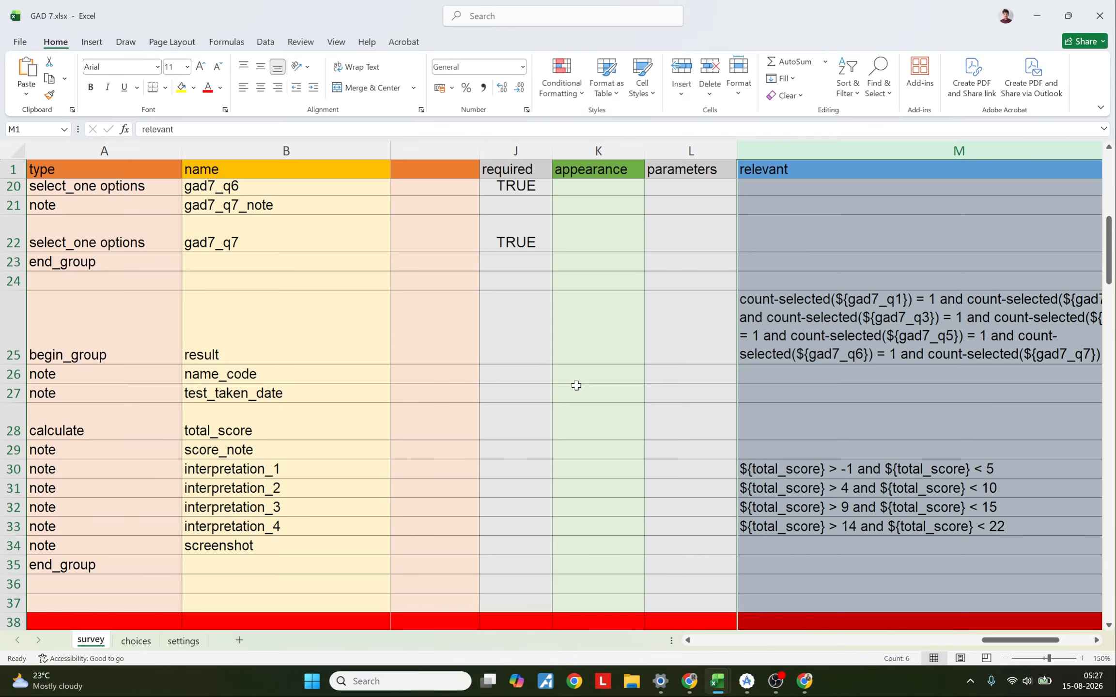
{"action": "scroll", "coordinate": [576, 385], "scroll_direction": "up", "scroll_amount": 6}
{"action": "left_click", "coordinate": [689, 681]}
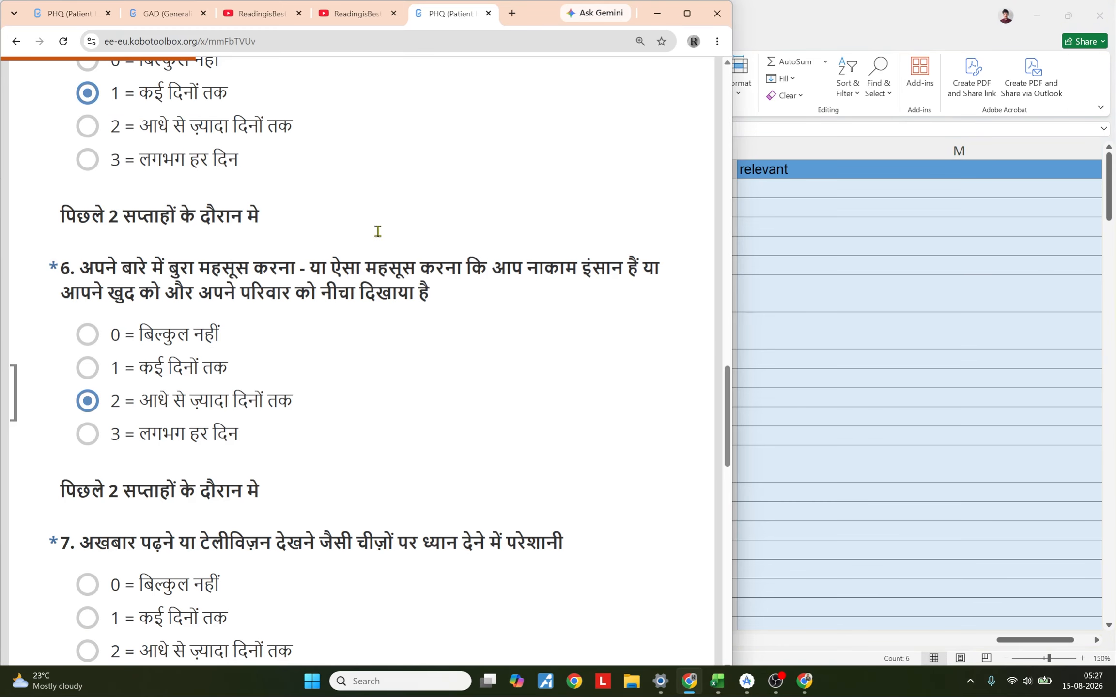
{"action": "left_click", "coordinate": [167, 14]}
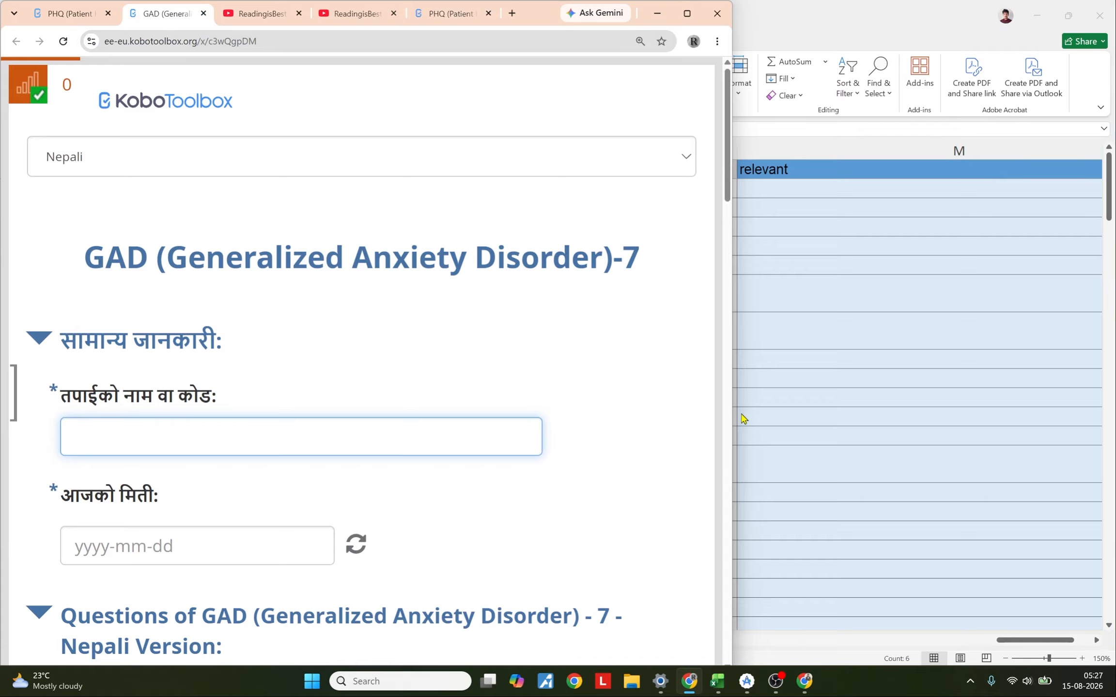
{"action": "mouse_move", "coordinate": [747, 680]}
{"action": "left_click", "coordinate": [676, 603]}
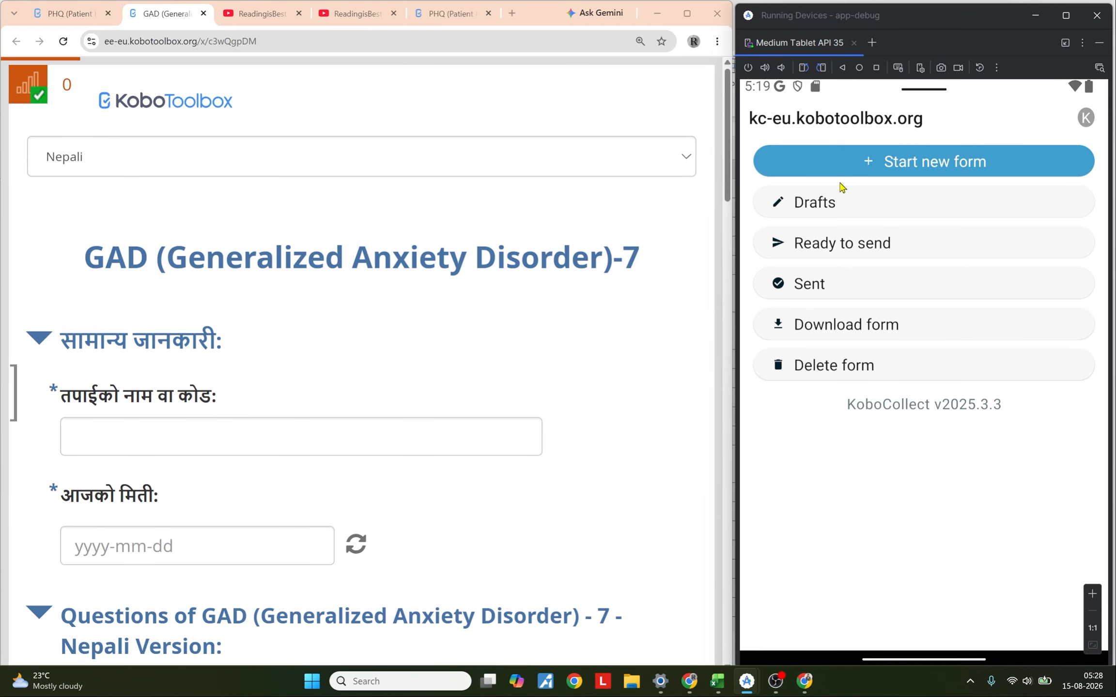
{"action": "left_click", "coordinate": [866, 329]}
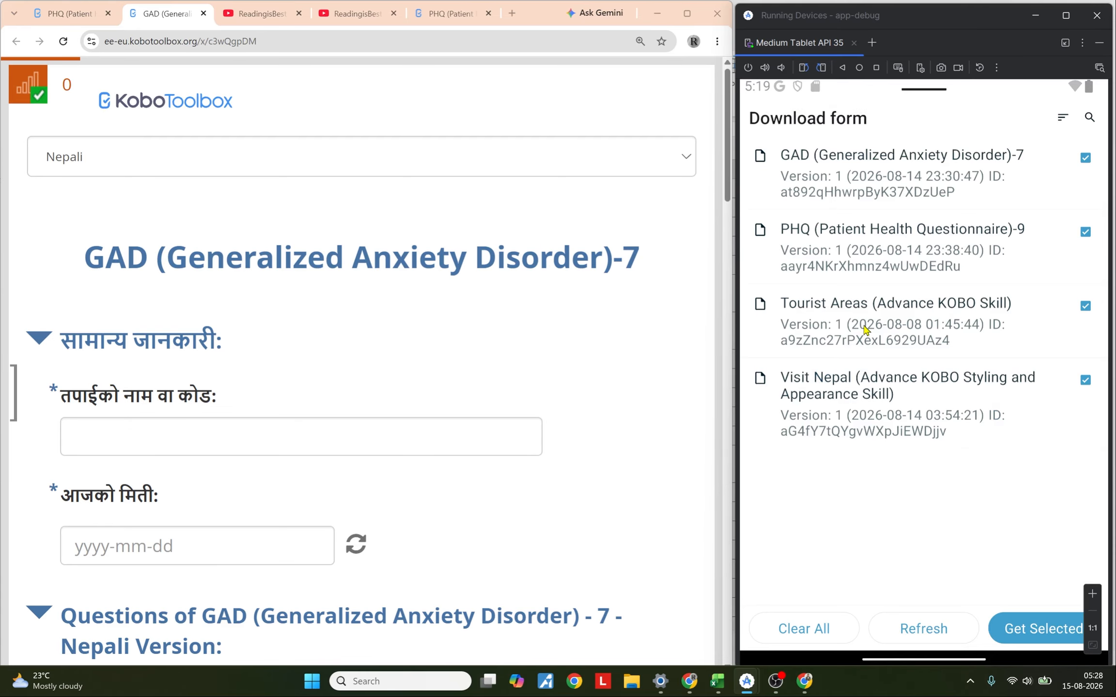
{"action": "left_click", "coordinate": [839, 304]}
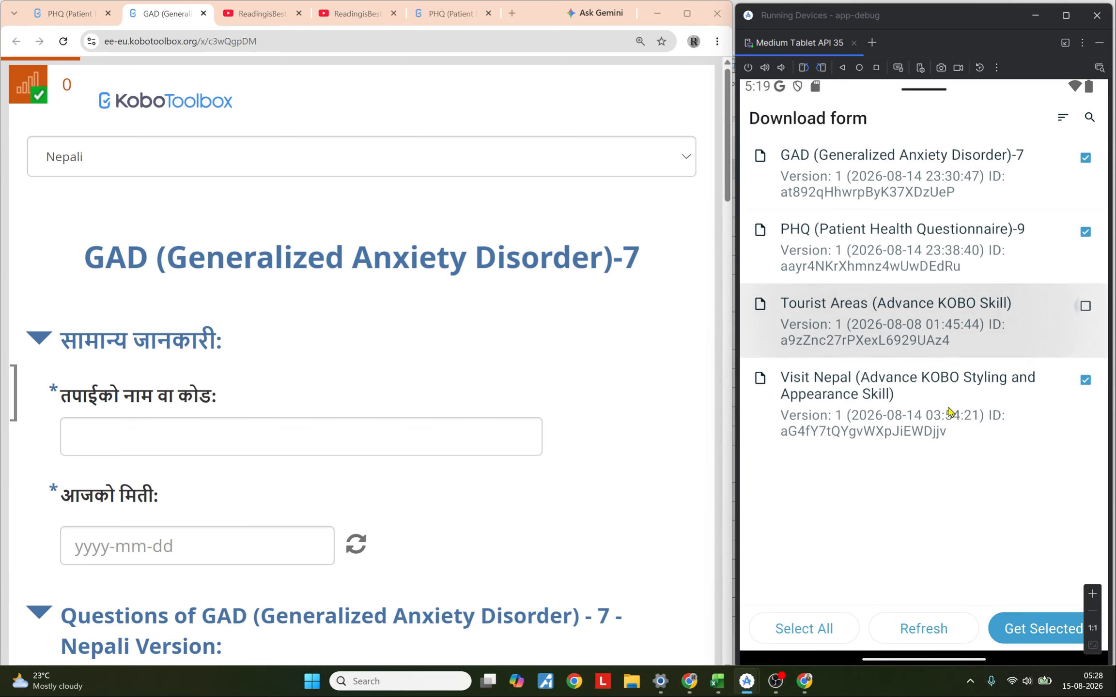
{"action": "left_click", "coordinate": [951, 420]}
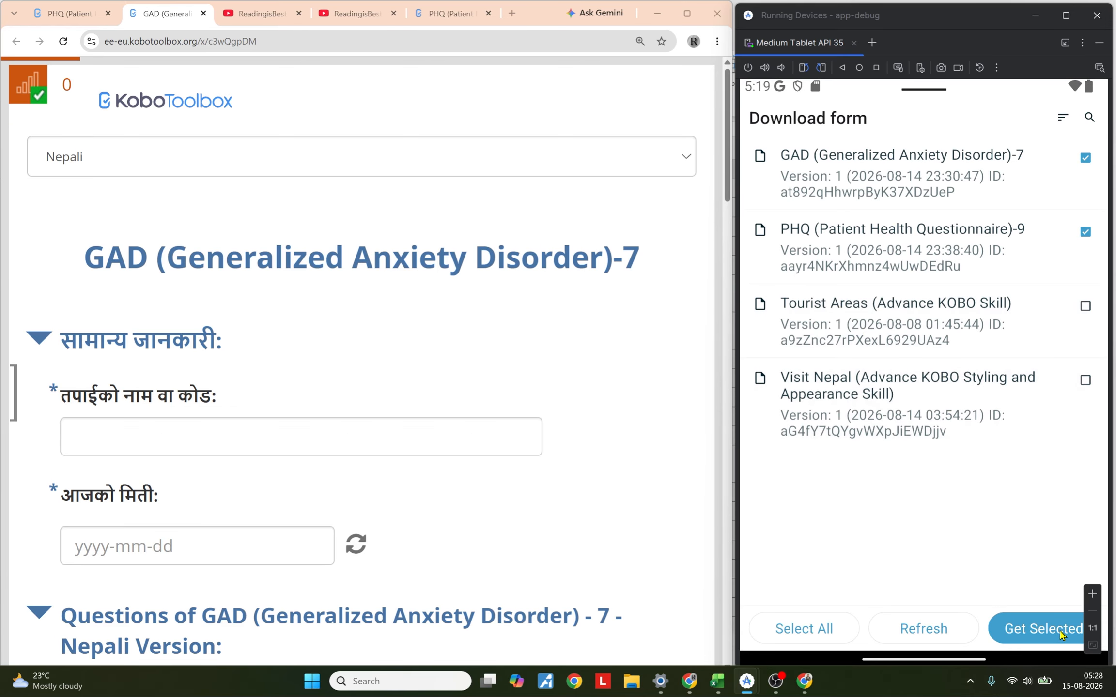
{"action": "left_click", "coordinate": [1059, 634]}
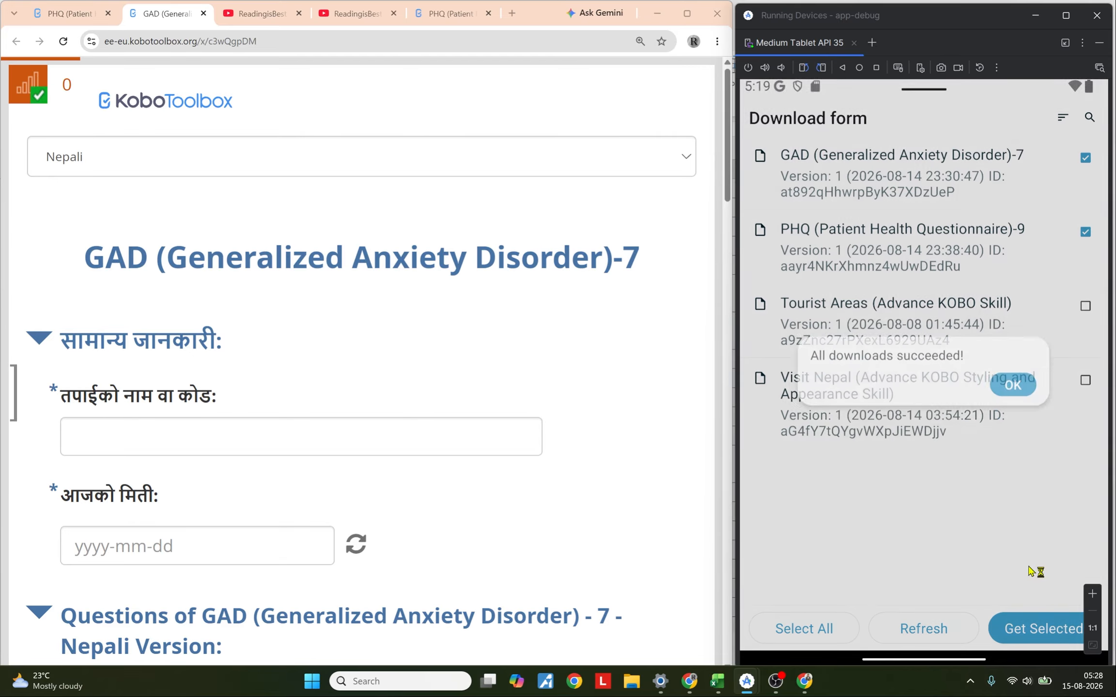
{"action": "left_click", "coordinate": [1019, 387]}
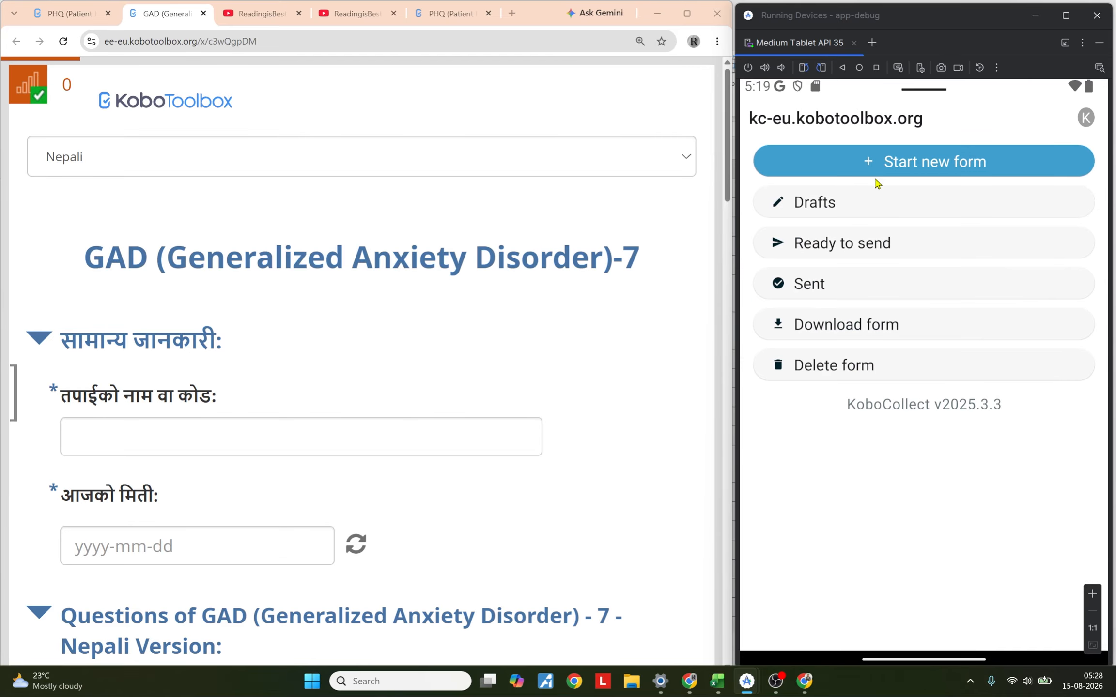
Step: Start a new GAD-7 form in KoboCollect, enter a name or code, pick today's date, and advance
{"action": "left_click", "coordinate": [880, 162]}
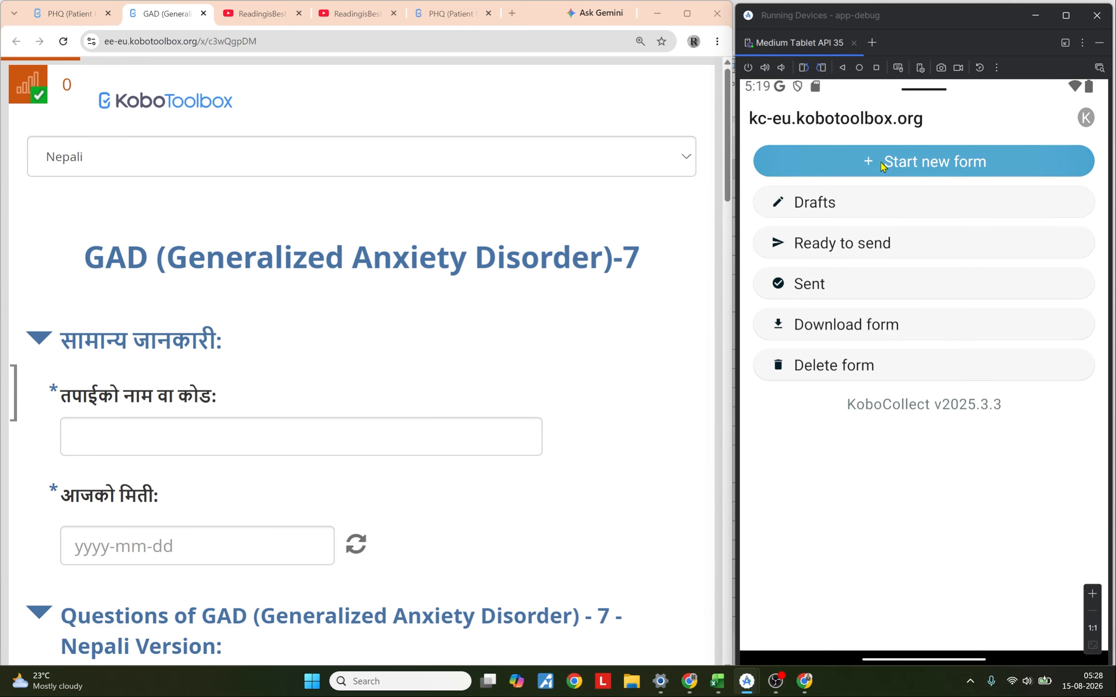
{"action": "left_click", "coordinate": [925, 195]}
{"action": "type", "text": "raj"}
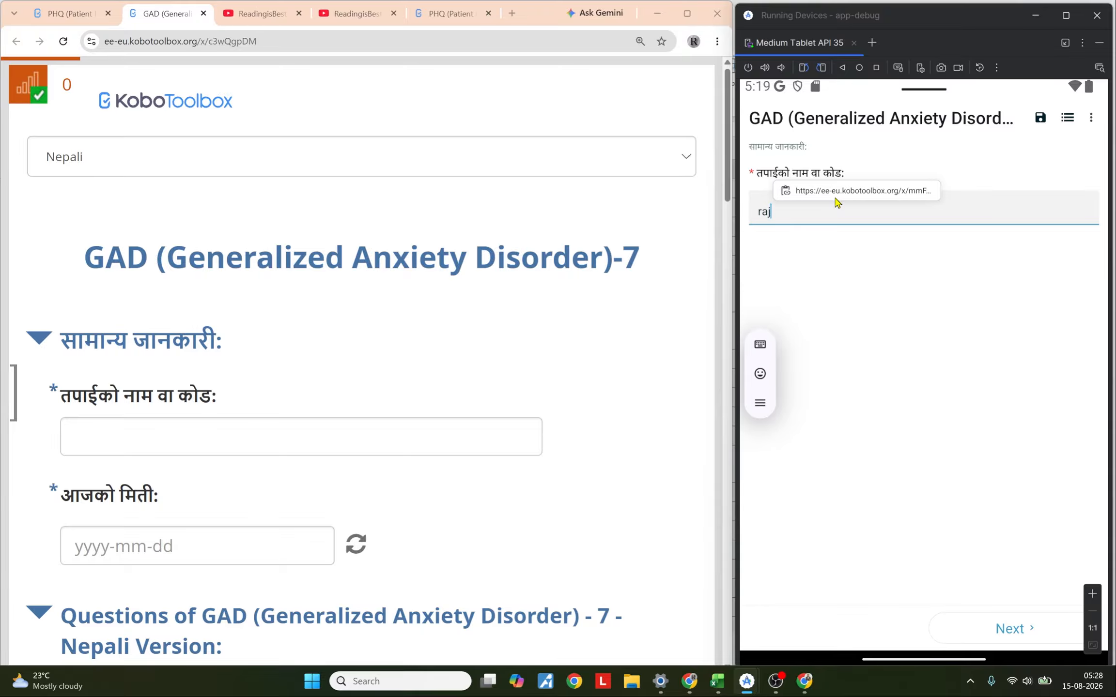
{"action": "left_click", "coordinate": [1007, 630]}
{"action": "left_click", "coordinate": [963, 209]}
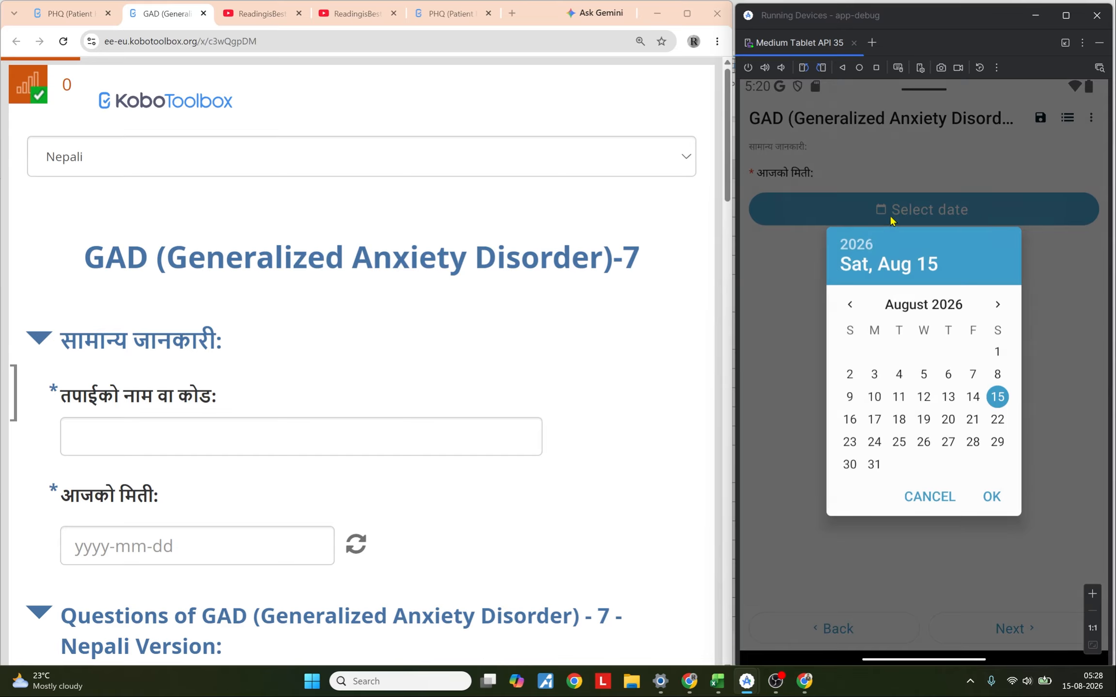
{"action": "left_click", "coordinate": [991, 497]}
{"action": "left_click", "coordinate": [1009, 629]}
{"action": "left_click", "coordinate": [1010, 629]}
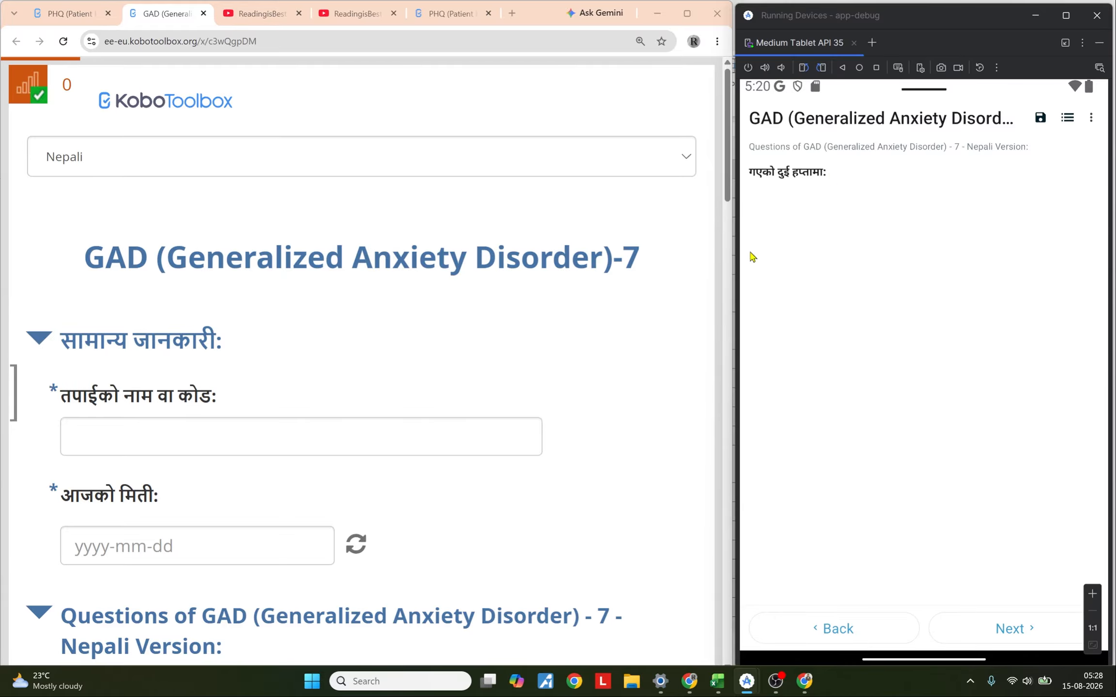
Step: In the PHQ 9 workbook, set the questionnaire group's appearance to field-list
{"action": "left_click", "coordinate": [717, 681]}
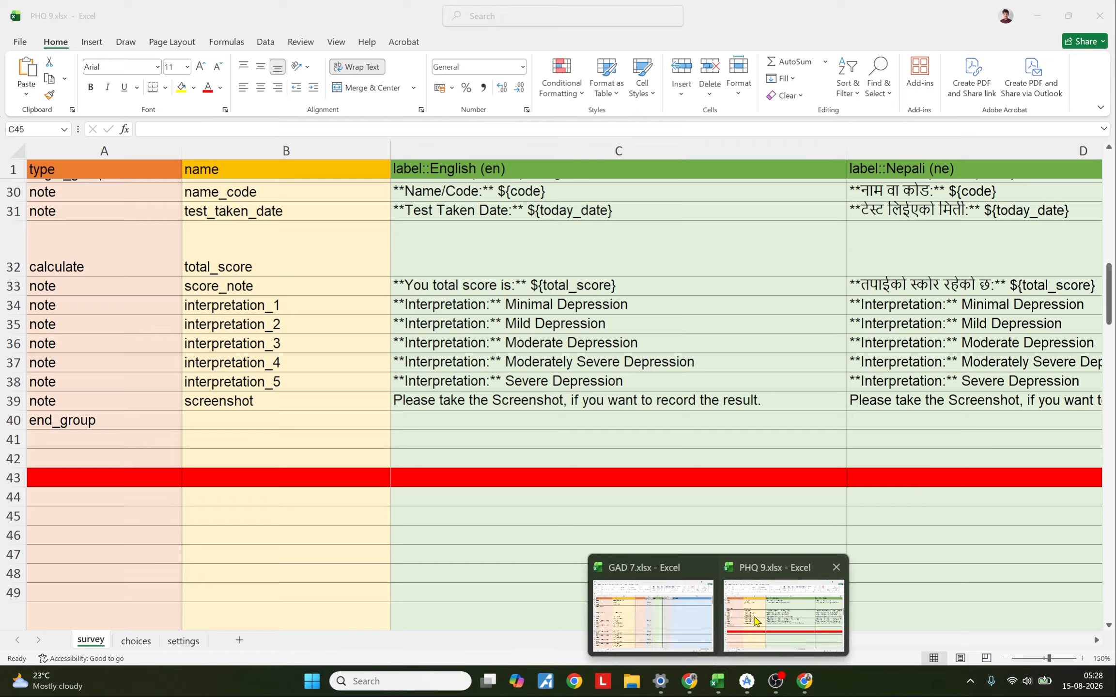
{"action": "left_click", "coordinate": [792, 596]}
{"action": "scroll", "coordinate": [847, 628], "scroll_direction": "right", "scroll_amount": 5}
{"action": "left_click_drag", "start_coordinate": [873, 626], "coordinate": [970, 626]}
{"action": "left_click", "coordinate": [654, 282]}
{"action": "type", "text": "field-list"}
{"action": "key", "text": "Return"}
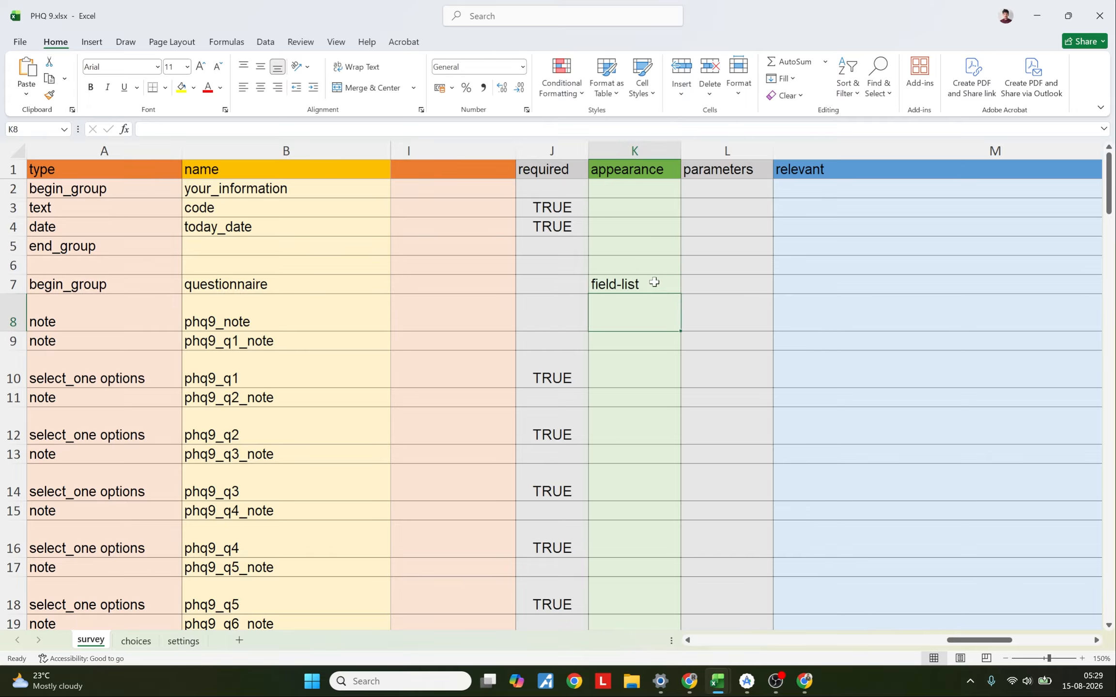
Step: Set the your_information group's appearance to field-list
{"action": "left_click", "coordinate": [629, 188]}
{"action": "type", "text": "fie"}
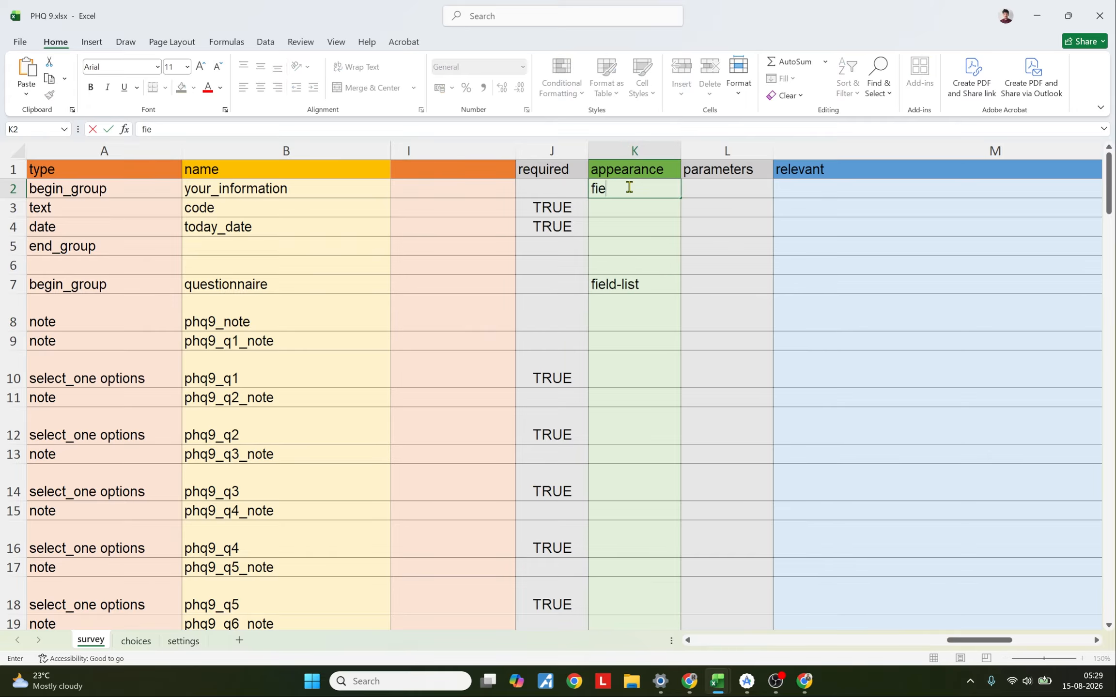
{"action": "type", "text": "ld-list"}
{"action": "key", "text": "Return"}
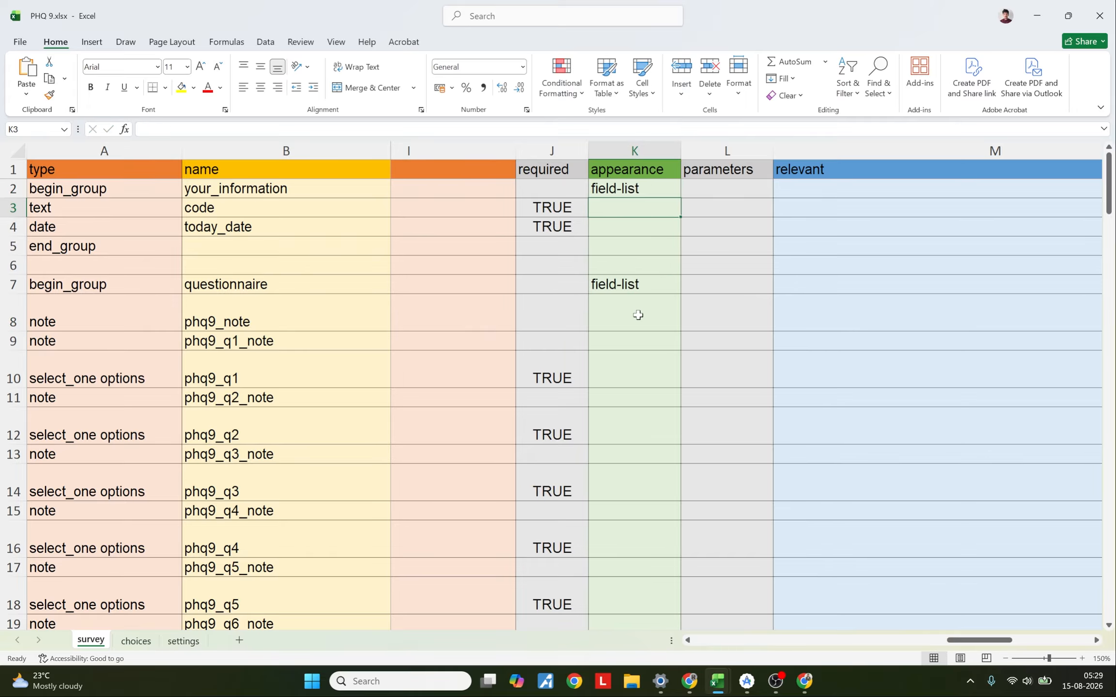
Step: Set the result group's appearance to field-list
{"action": "scroll", "coordinate": [637, 314], "scroll_direction": "down", "scroll_amount": 9}
{"action": "scroll", "coordinate": [637, 314], "scroll_direction": "up", "scroll_amount": 1}
{"action": "left_click", "coordinate": [628, 332]}
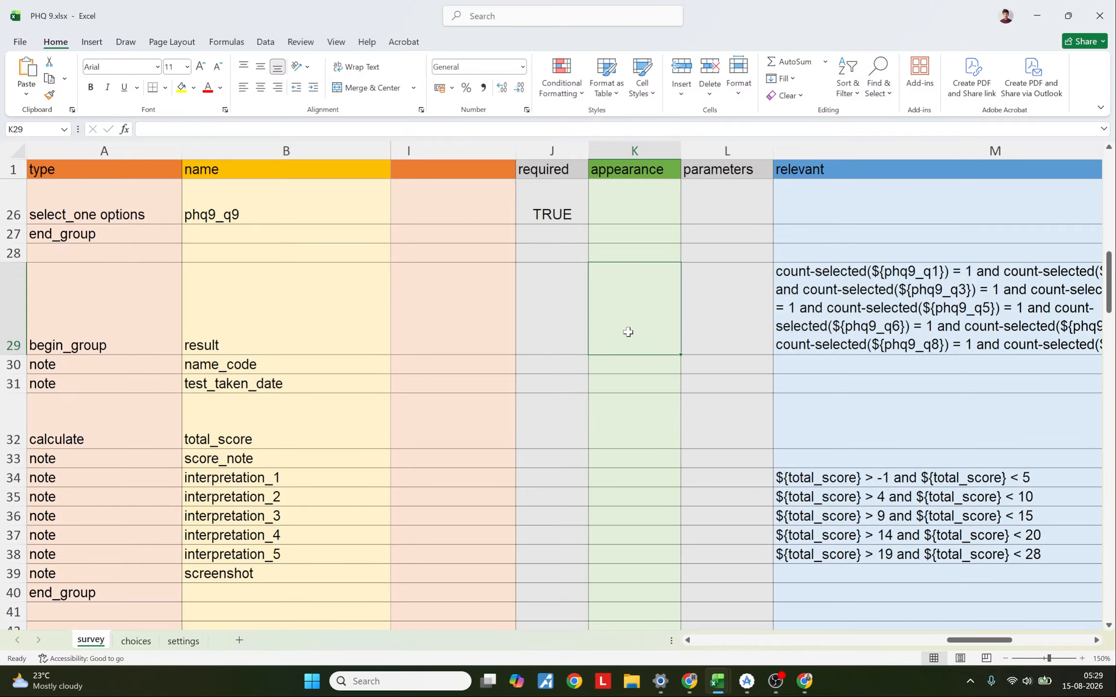
{"action": "type", "text": "field"}
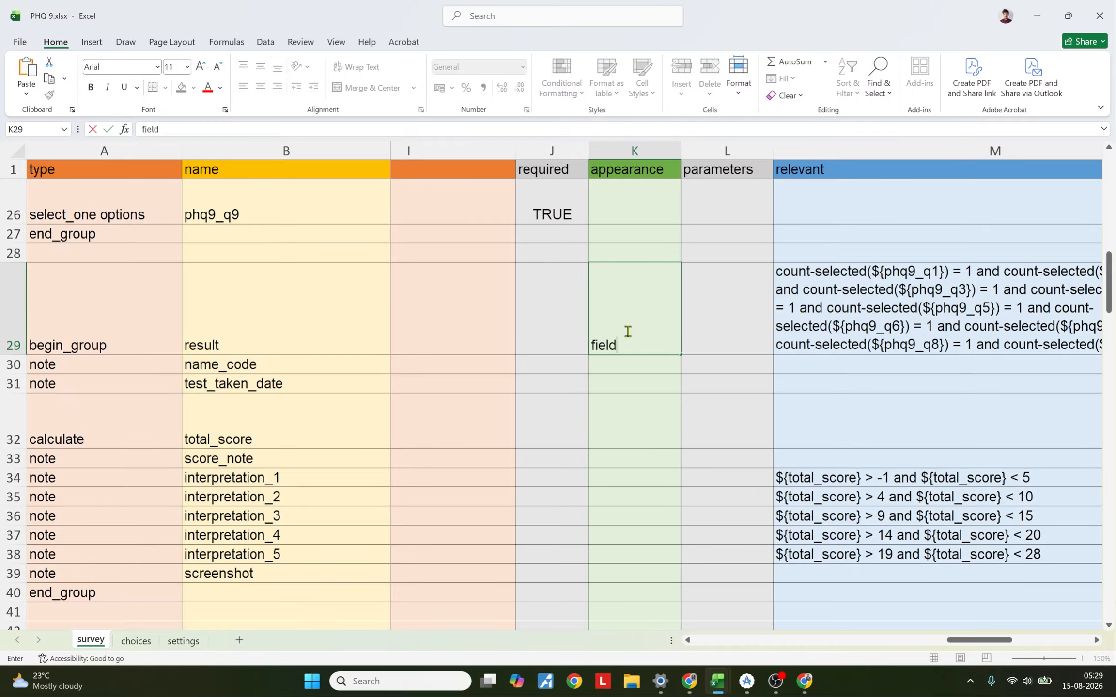
{"action": "type", "text": "-list"}
{"action": "key", "text": "Return"}
{"action": "scroll", "coordinate": [630, 329], "scroll_direction": "up", "scroll_amount": 8}
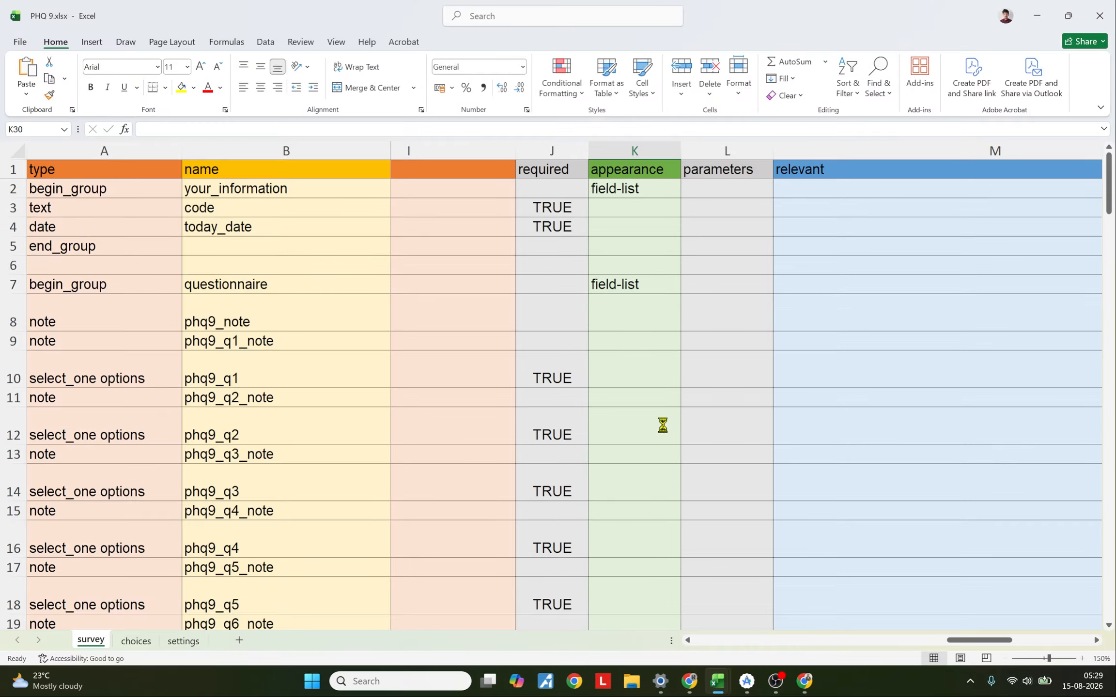
{"action": "left_click_drag", "start_coordinate": [10, 189], "coordinate": [4, 624]}
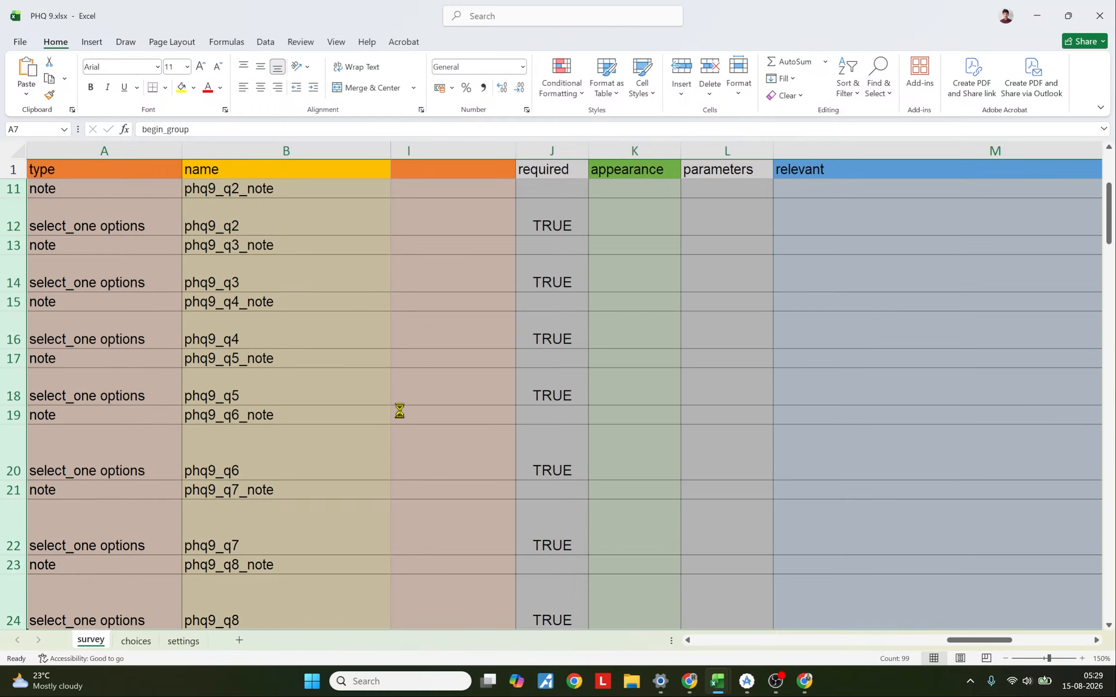
{"action": "scroll", "coordinate": [643, 424], "scroll_direction": "up", "scroll_amount": 3}
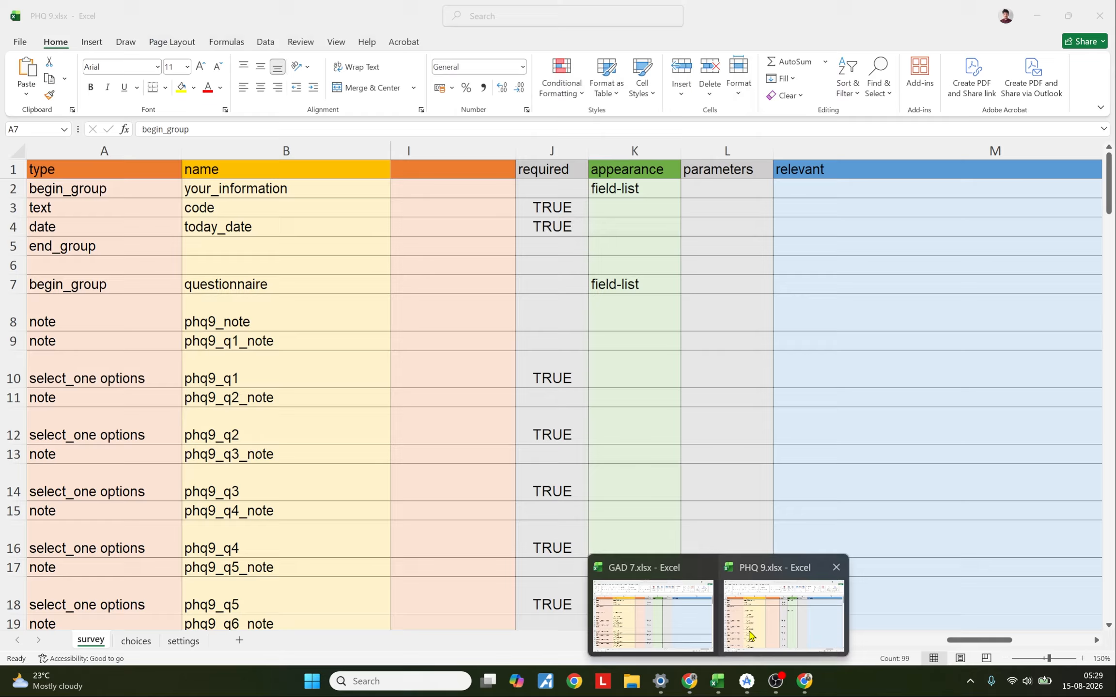
Step: Switch to the GAD 7 workbook and set the your_information group's appearance to field-list
{"action": "left_click", "coordinate": [722, 686]}
{"action": "left_click", "coordinate": [655, 610]}
{"action": "left_click", "coordinate": [591, 190]}
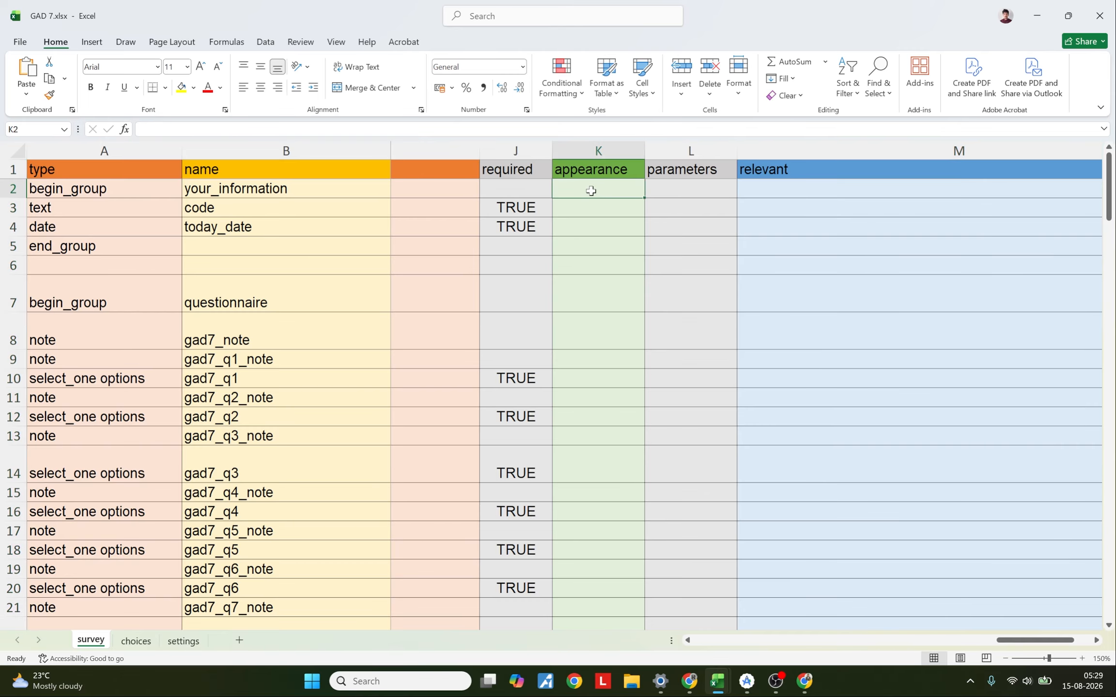
{"action": "left_click", "coordinate": [15, 188]}
{"action": "left_click", "coordinate": [565, 186]}
{"action": "type", "text": "fil"}
{"action": "type", "text": "ld-"}
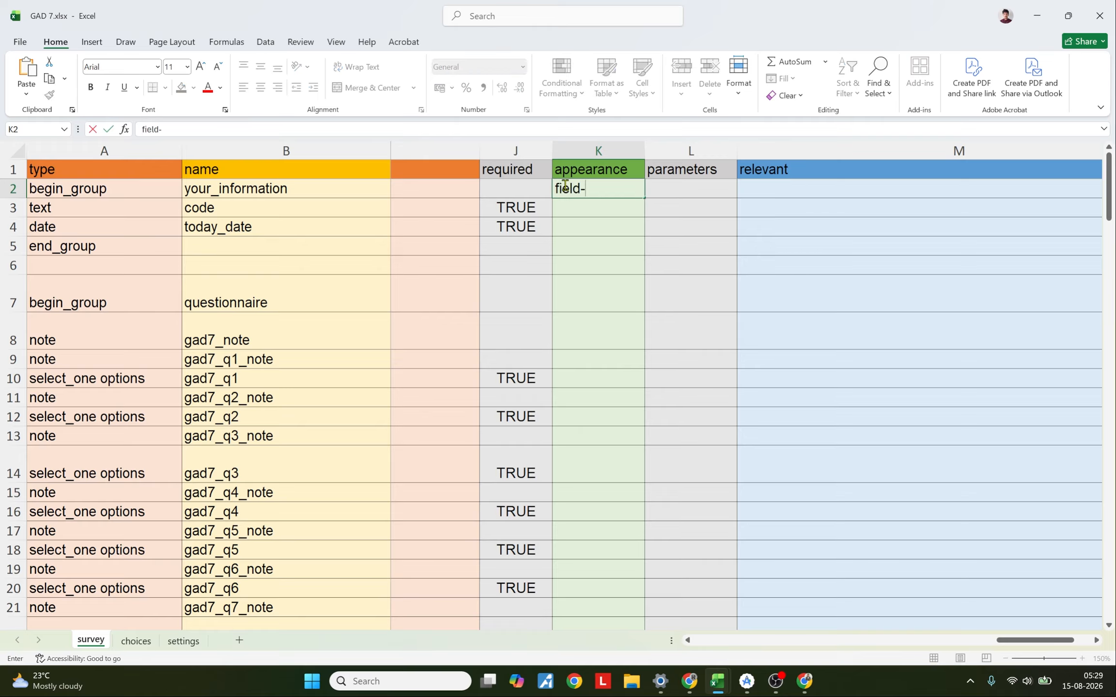
{"action": "type", "text": "list"}
{"action": "key", "text": "Return"}
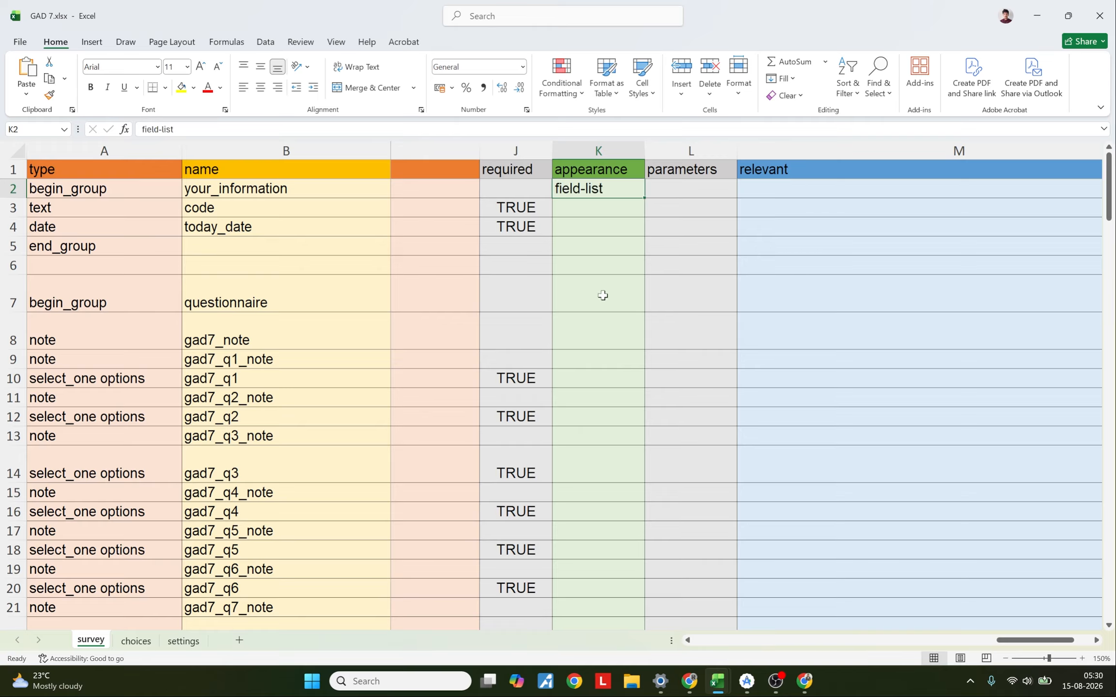
Step: Set the questionnaire group's appearance to field-list in the GAD 7 workbook
{"action": "left_click", "coordinate": [603, 291]}
{"action": "type", "text": "field"}
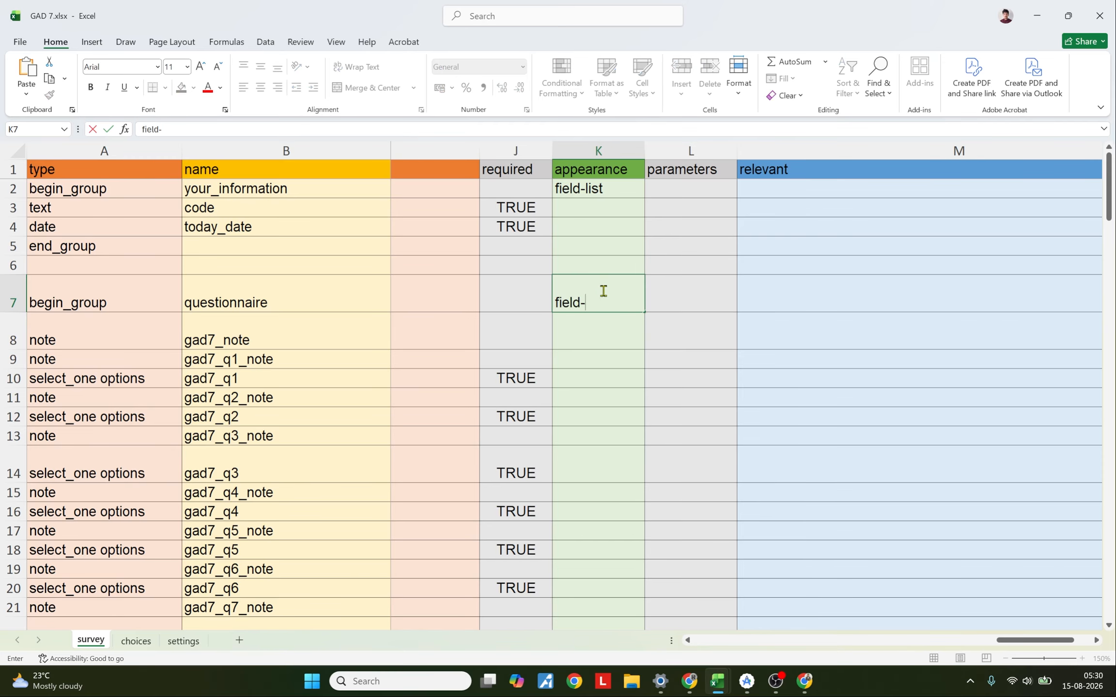
{"action": "type", "text": "-list"}
{"action": "key", "text": "Return"}
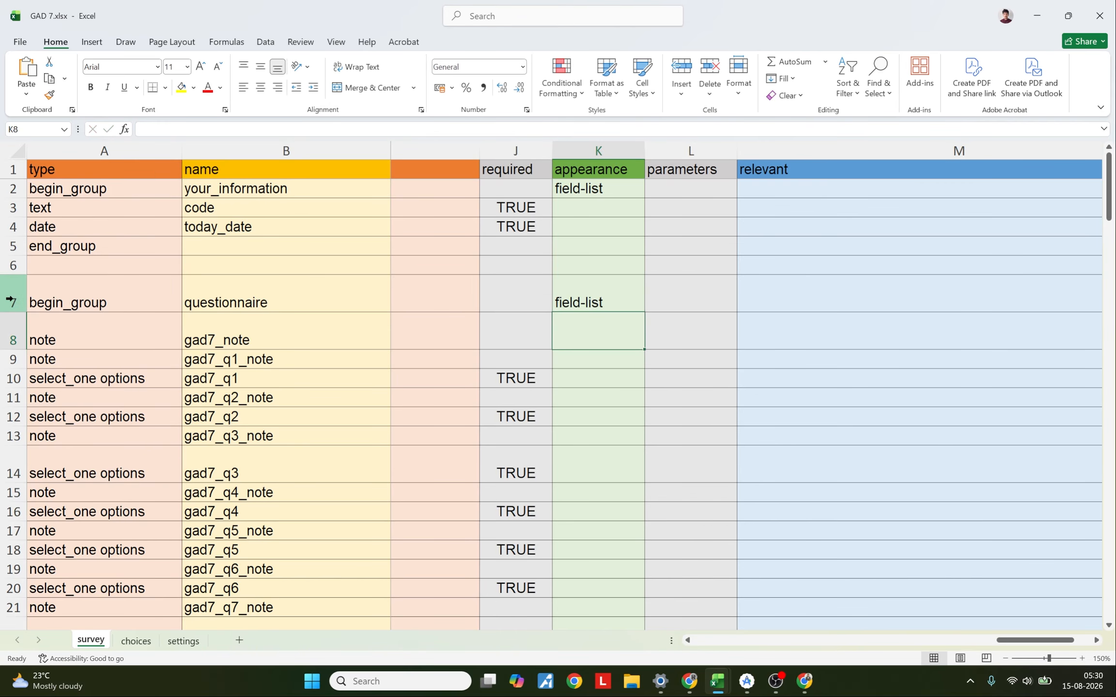
Step: Set the result group's appearance to field-list and save the GAD 7 workbook
{"action": "left_click", "coordinate": [11, 298]}
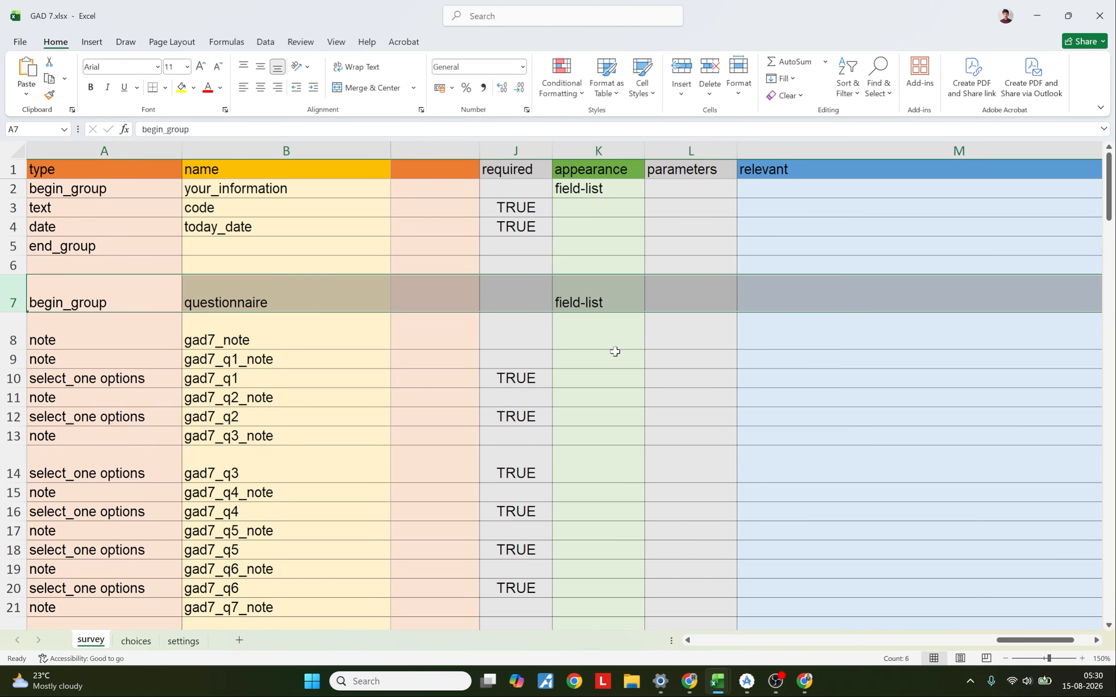
{"action": "scroll", "coordinate": [594, 396], "scroll_direction": "down", "scroll_amount": 5}
{"action": "left_click", "coordinate": [595, 396]}
{"action": "type", "text": "field-list"}
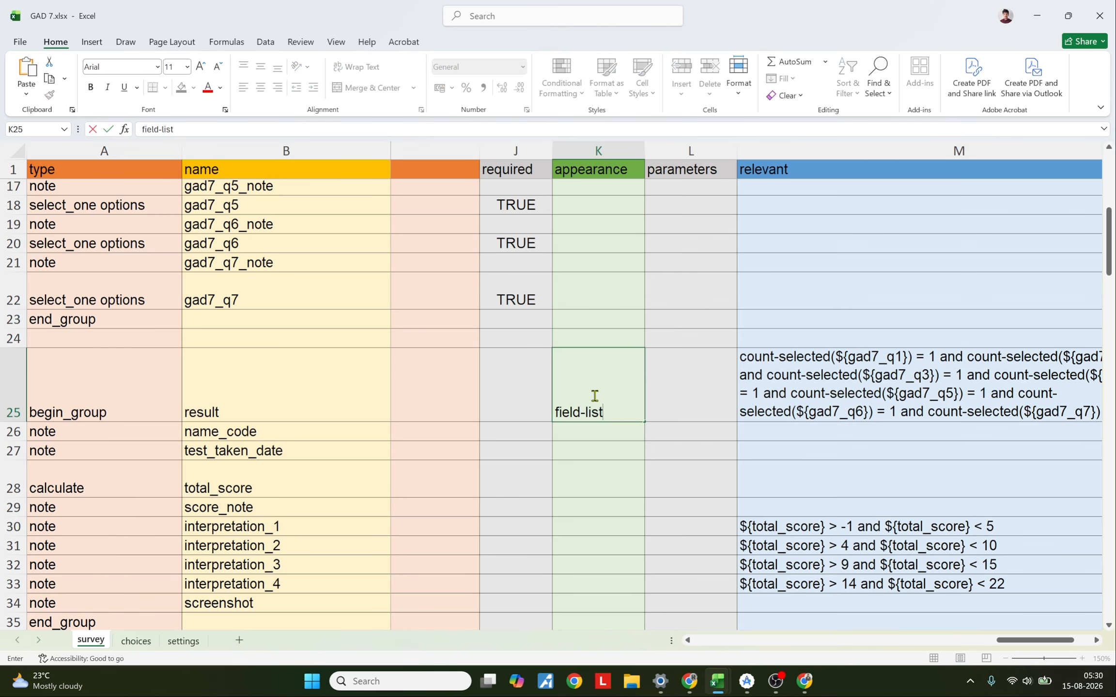
{"action": "key", "text": "ctrl+s"}
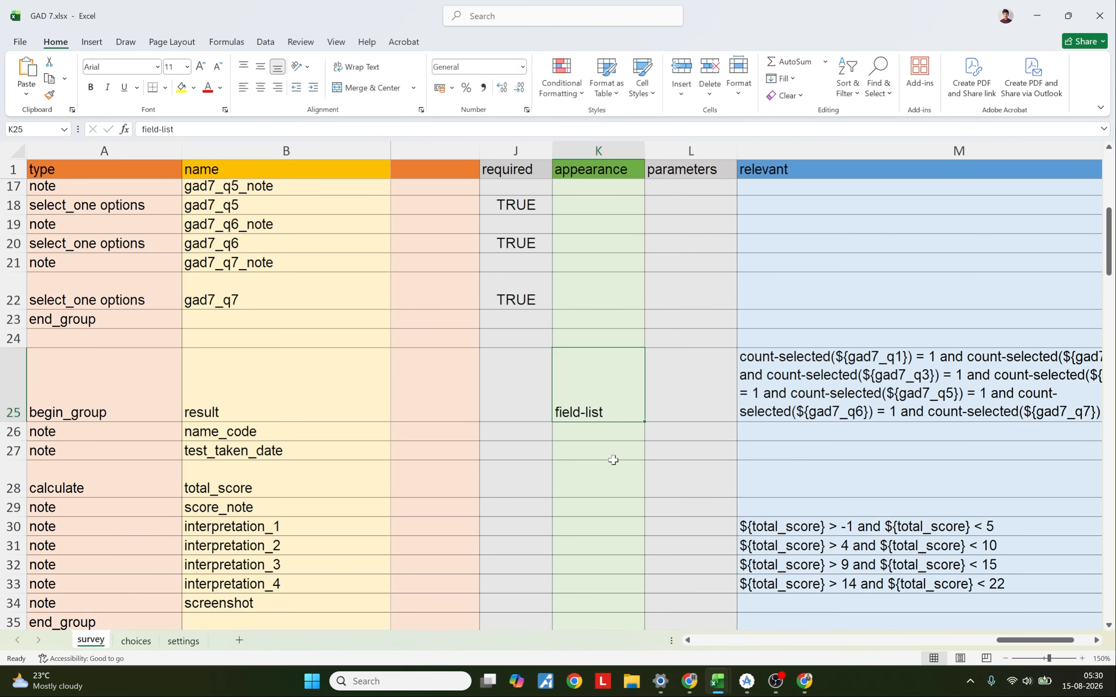
Step: Compare the group appearance settings in the PHQ 9 and GAD 7 workbooks
{"action": "left_click", "coordinate": [717, 681]}
{"action": "left_click", "coordinate": [660, 625]}
{"action": "key", "text": "alt+Tab"}
{"action": "left_click", "coordinate": [735, 485]}
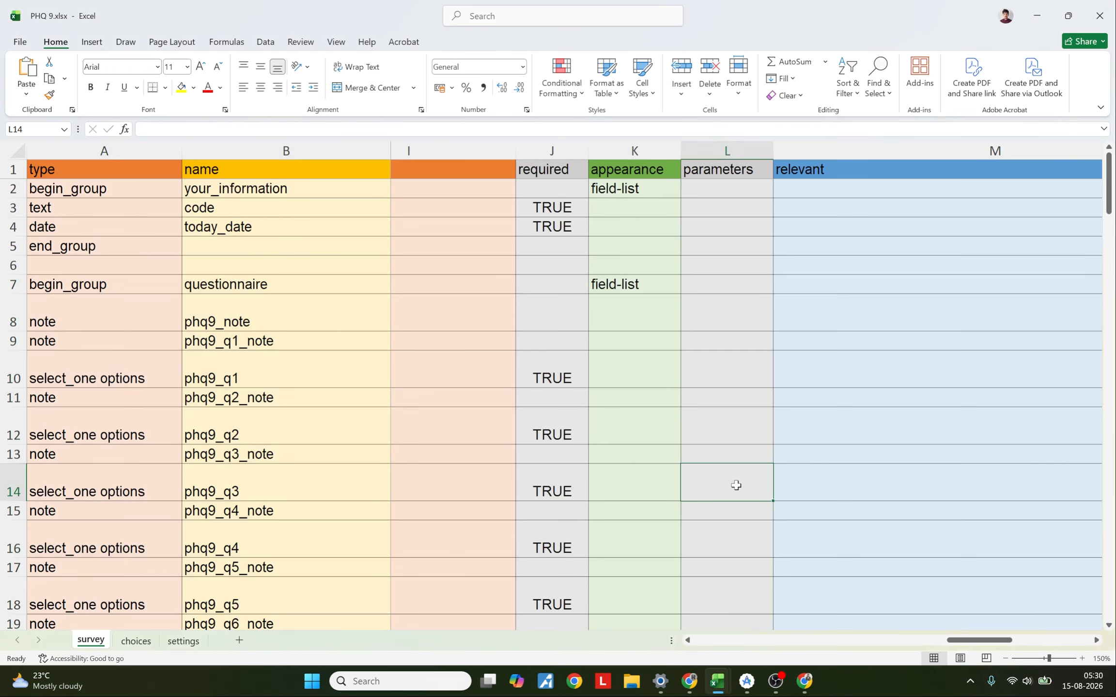
{"action": "key", "text": "alt+Tab"}
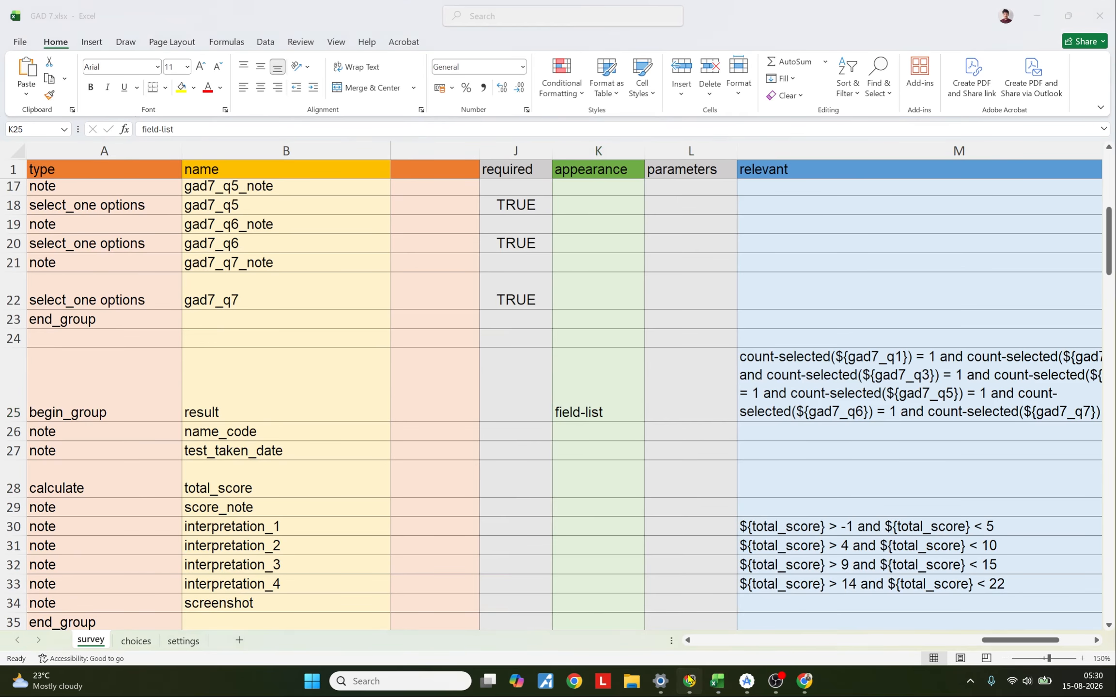
Step: Replace the PHQ-9 project's form with the PHQ 9.xlsx file and redeploy it
{"action": "left_click", "coordinate": [689, 682]}
{"action": "left_click", "coordinate": [27, 84]}
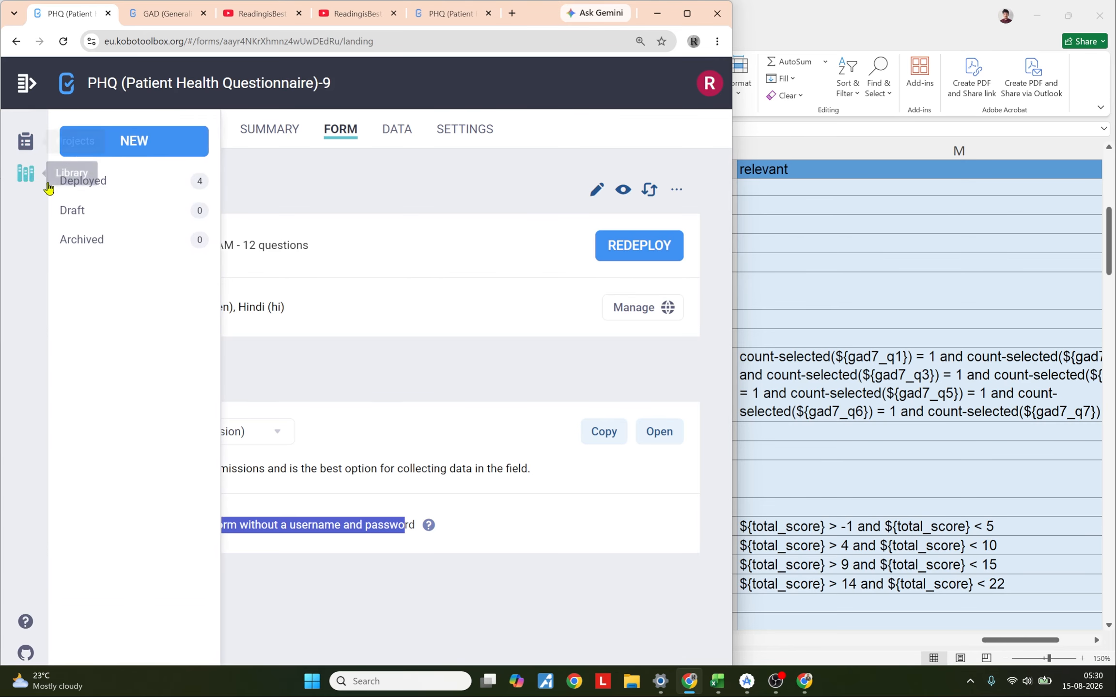
{"action": "left_click", "coordinate": [80, 191]}
{"action": "left_click", "coordinate": [114, 233]}
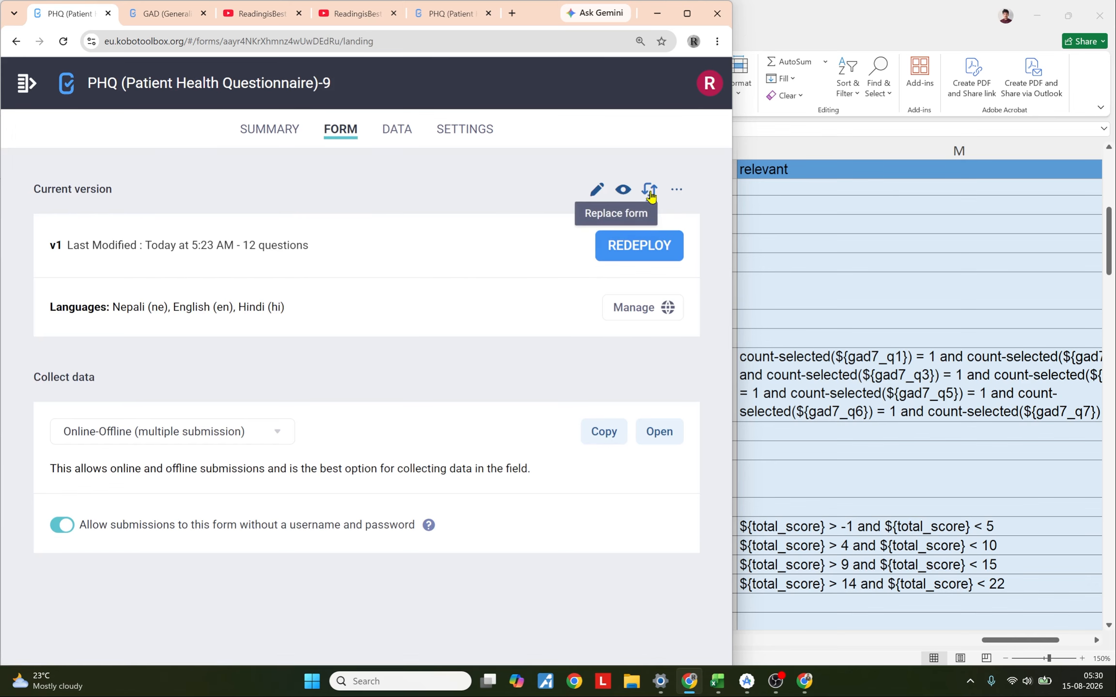
{"action": "left_click", "coordinate": [650, 191]}
{"action": "left_click", "coordinate": [225, 353]}
{"action": "left_click", "coordinate": [323, 402]}
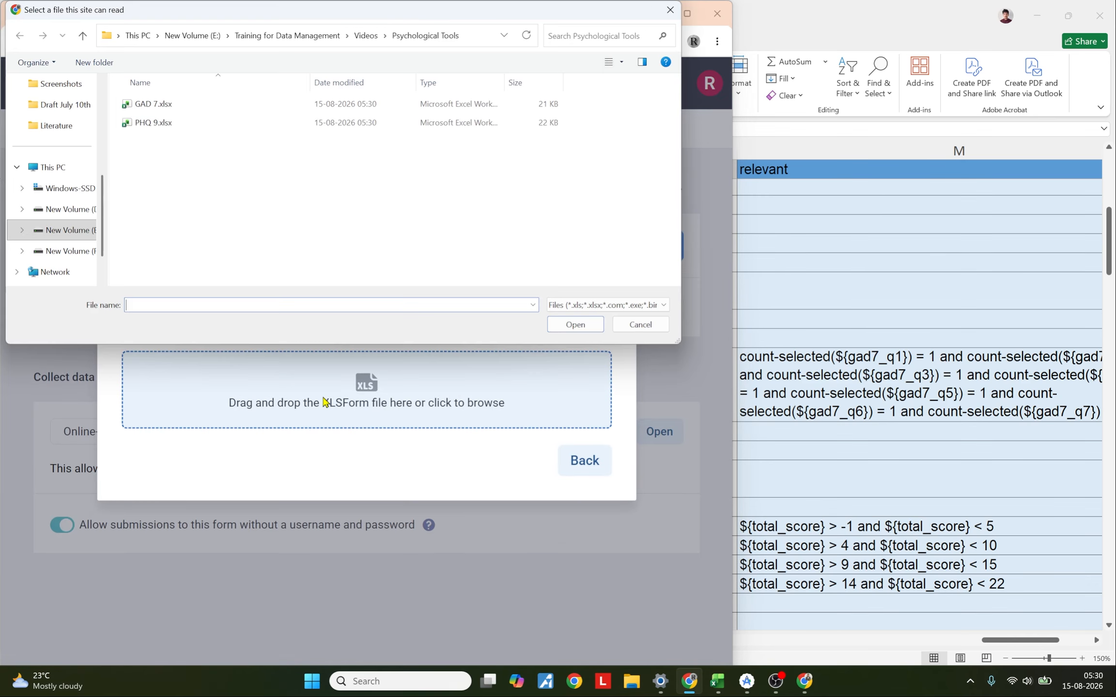
{"action": "left_click", "coordinate": [138, 125]}
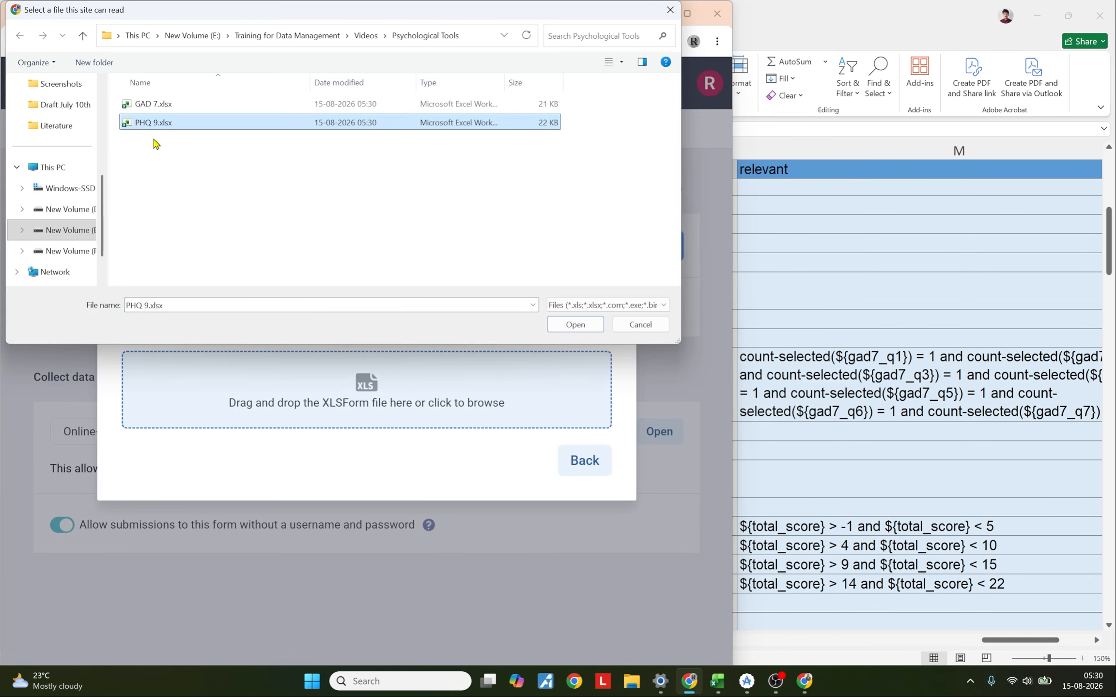
{"action": "left_click", "coordinate": [574, 324]}
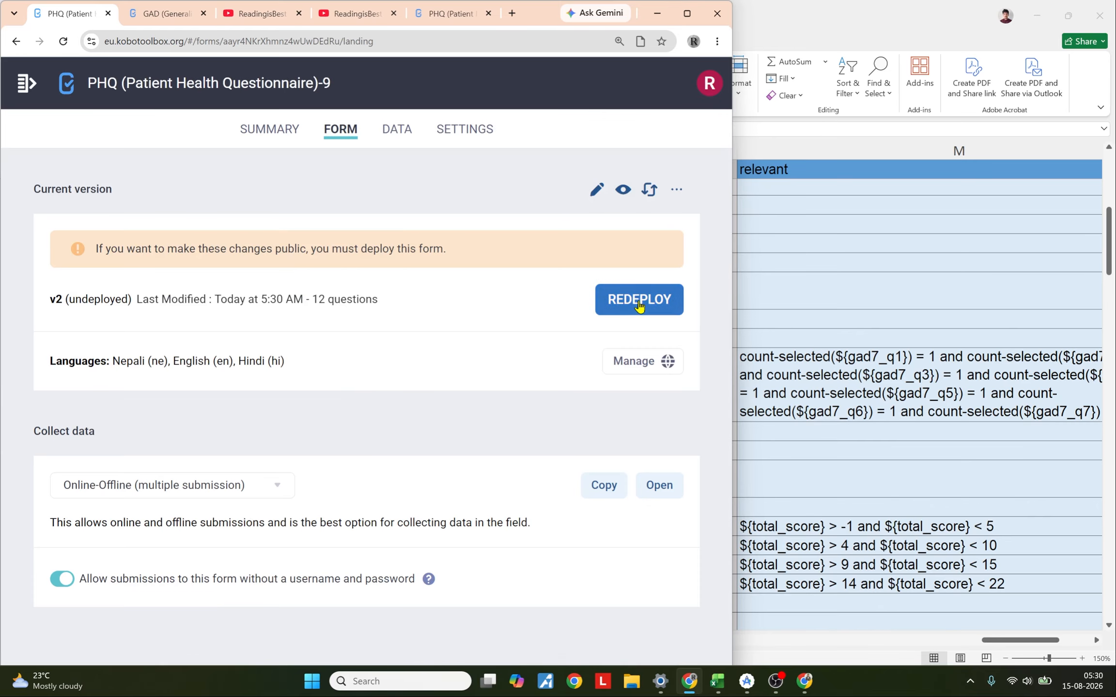
{"action": "left_click", "coordinate": [640, 303]}
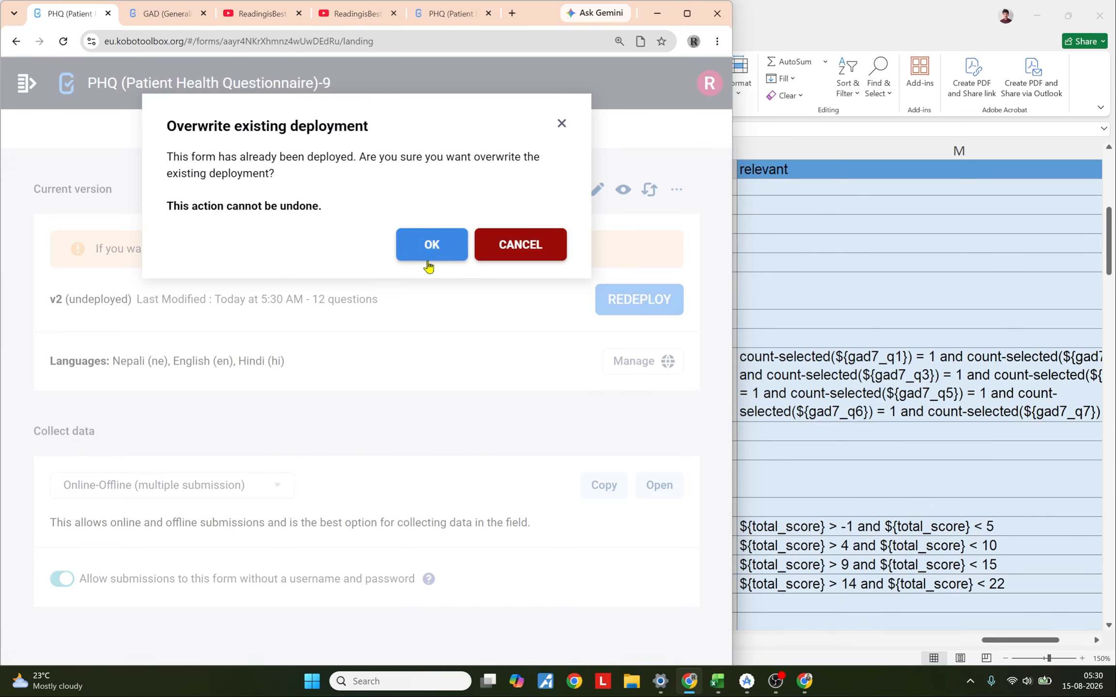
{"action": "left_click", "coordinate": [433, 246]}
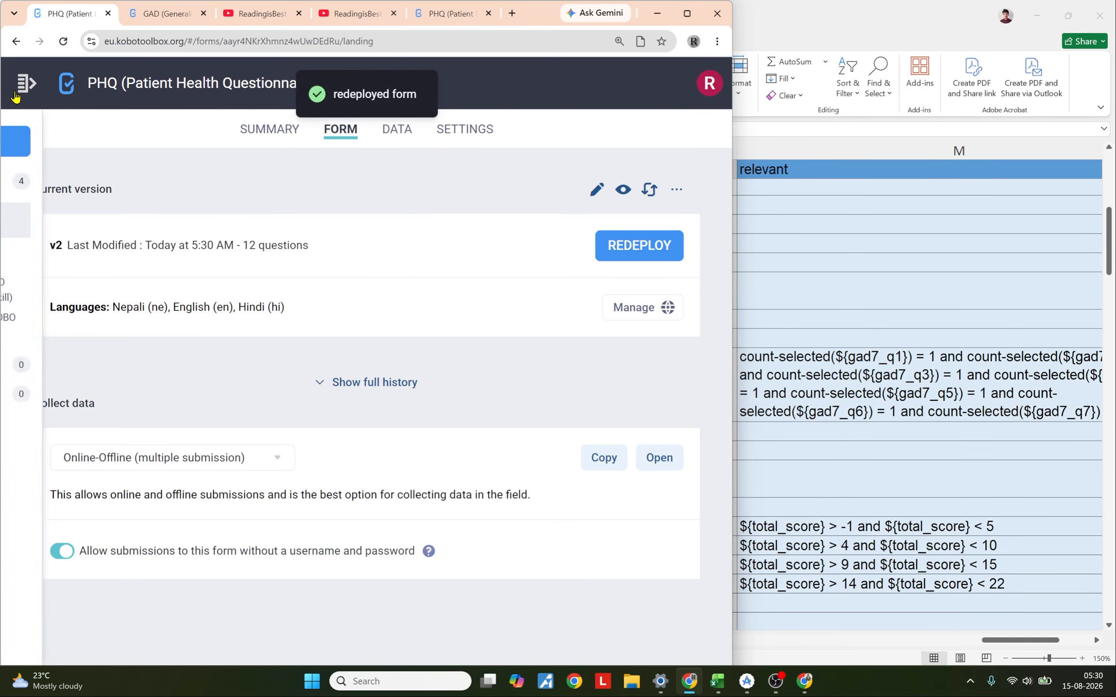
Step: Replace the GAD-7 project's form with the GAD 7.xlsx file and redeploy it
{"action": "left_click", "coordinate": [70, 255]}
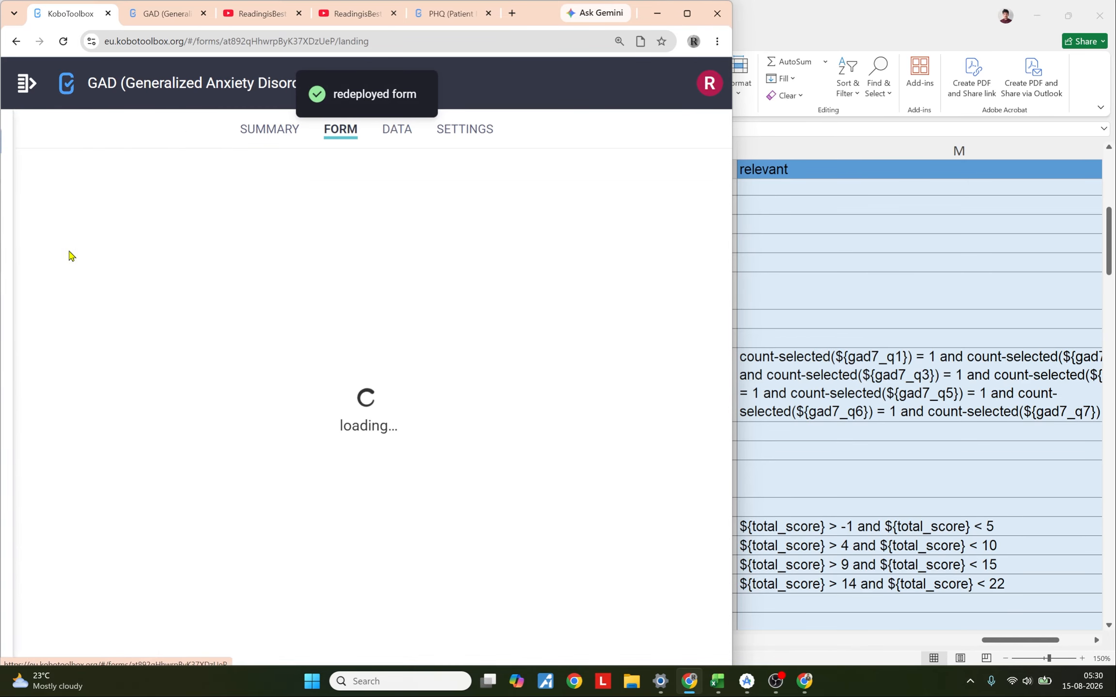
{"action": "left_click", "coordinate": [649, 198]}
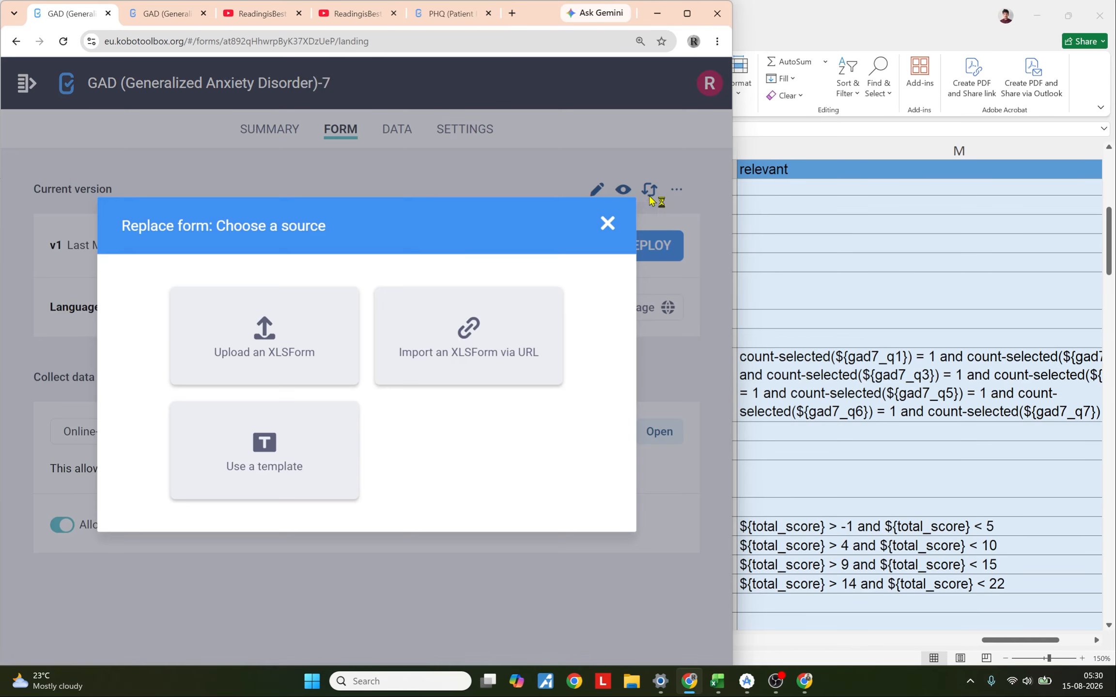
{"action": "left_click", "coordinate": [225, 380]}
{"action": "left_click", "coordinate": [313, 390]}
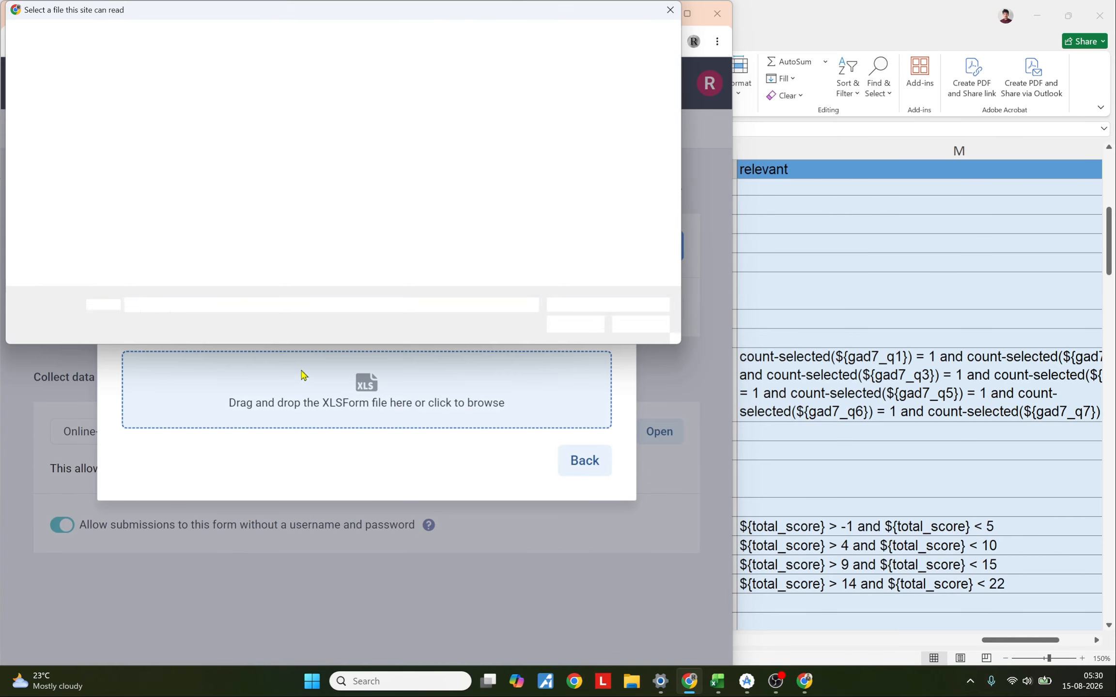
{"action": "left_click", "coordinate": [151, 106]}
{"action": "left_click", "coordinate": [557, 329]}
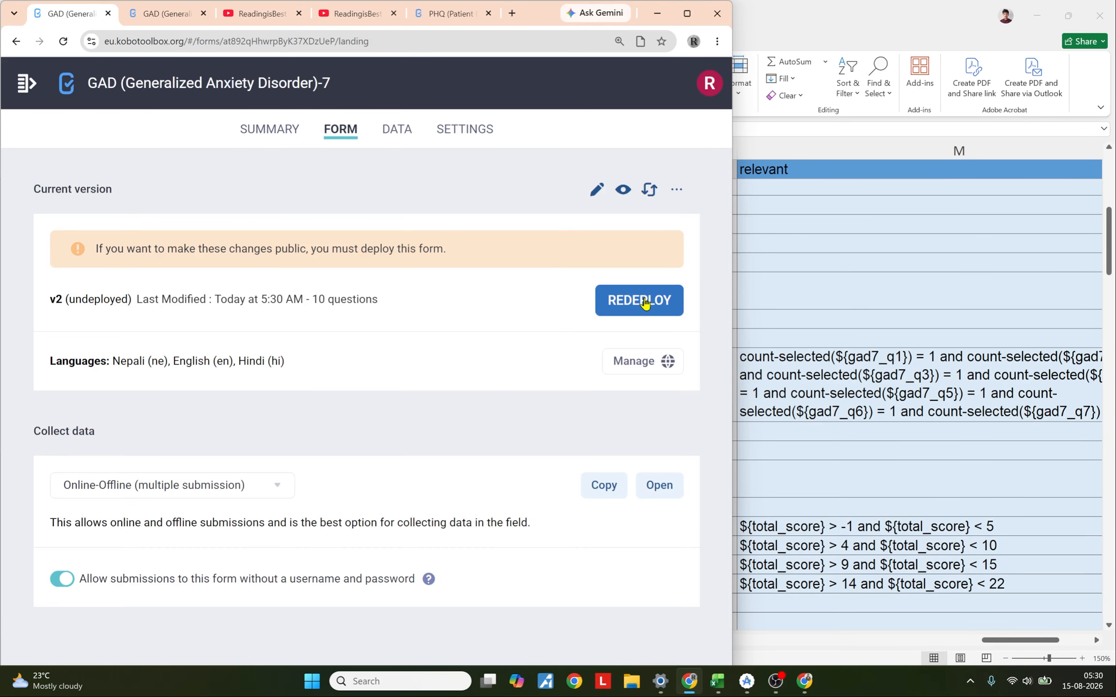
{"action": "left_click", "coordinate": [644, 303]}
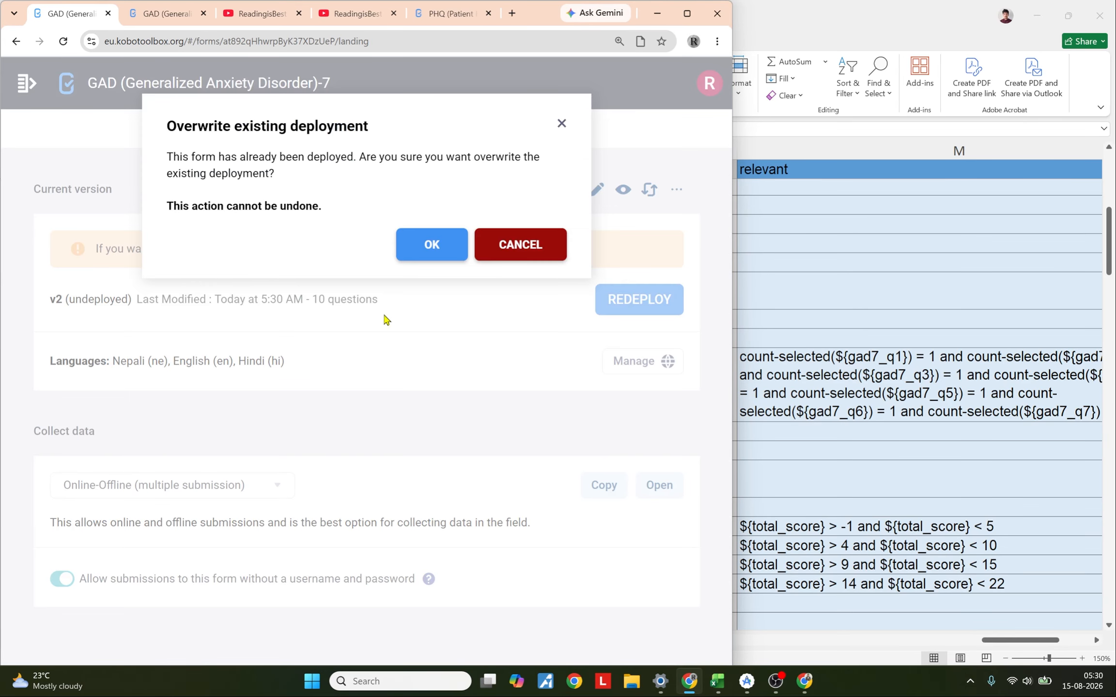
{"action": "left_click", "coordinate": [413, 252]}
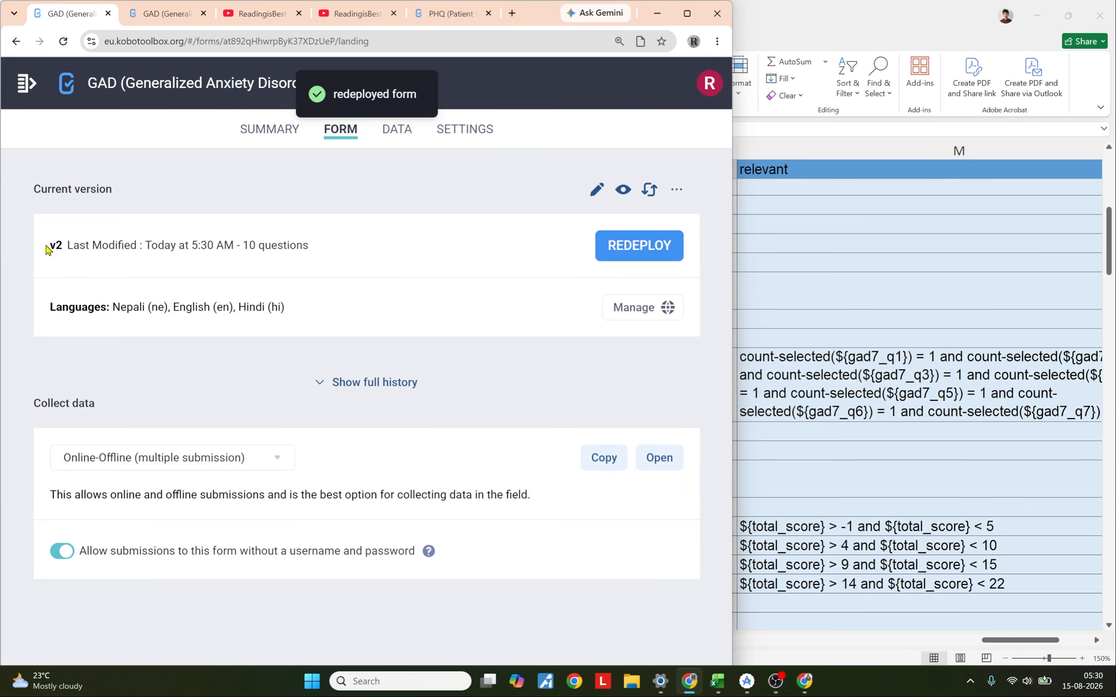
Step: Reload the GAD-7 and PHQ-9 web form tabs to pick up the new versions
{"action": "double_click", "coordinate": [56, 246]}
{"action": "double_click", "coordinate": [167, 9]}
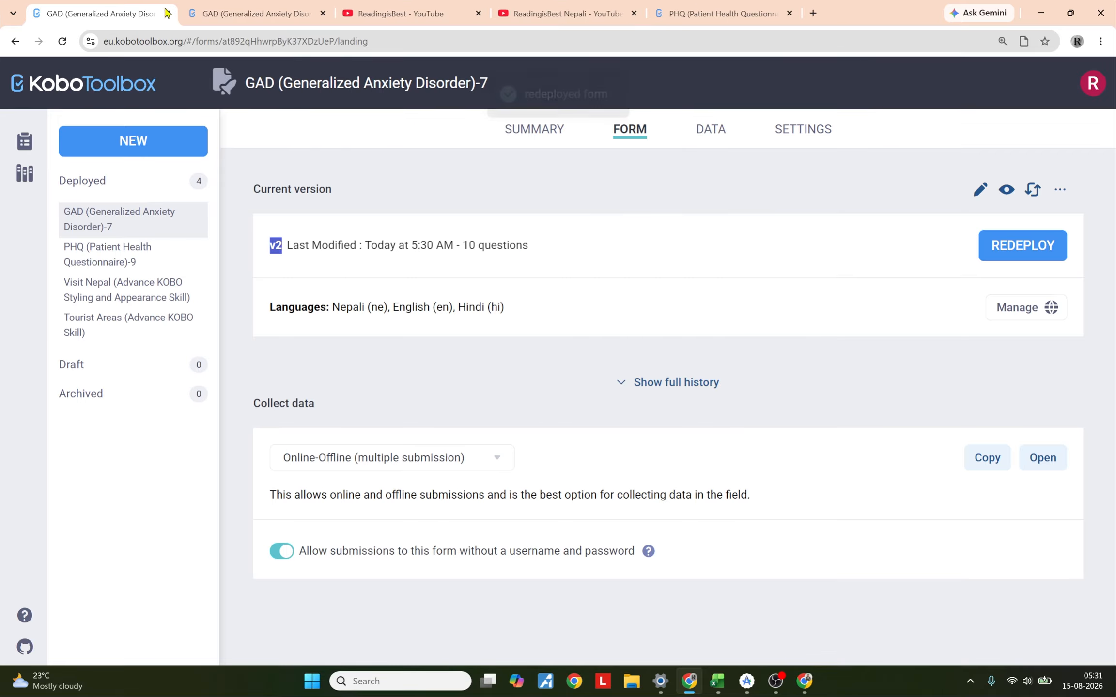
{"action": "left_click", "coordinate": [1071, 13]}
{"action": "left_click", "coordinate": [165, 13]}
{"action": "left_click", "coordinate": [63, 42]}
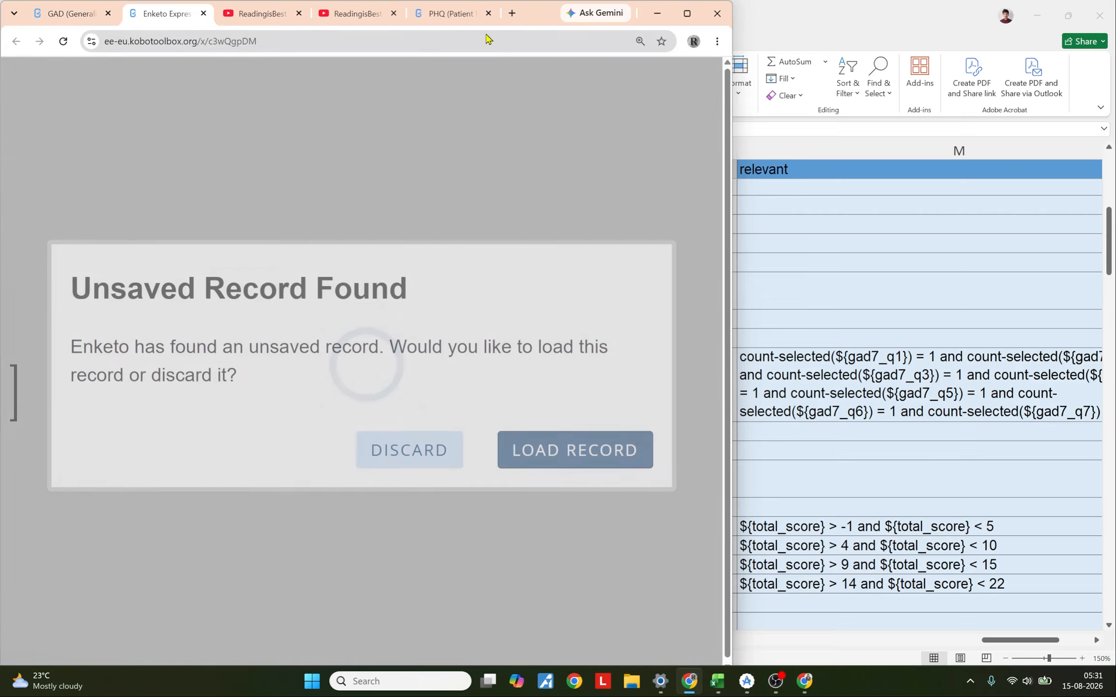
{"action": "left_click", "coordinate": [438, 16]}
{"action": "left_click", "coordinate": [63, 41]}
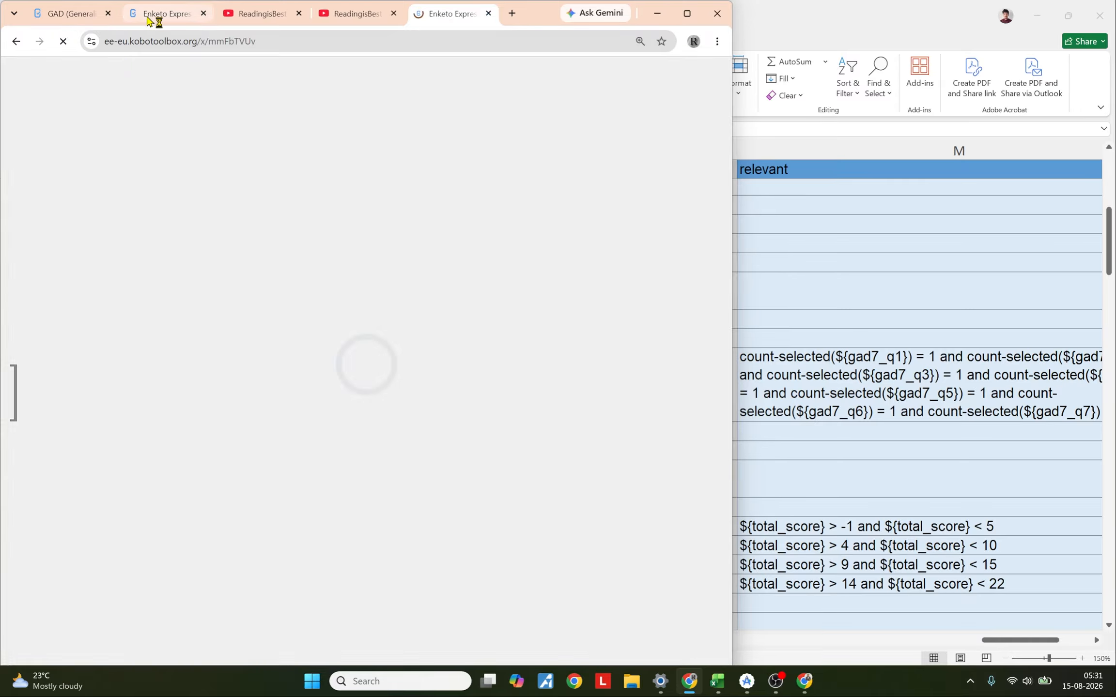
Step: Discard the unsaved records in both web forms and reload them
{"action": "left_click", "coordinate": [148, 20]}
{"action": "left_click", "coordinate": [423, 451]}
{"action": "left_click", "coordinate": [428, 23]}
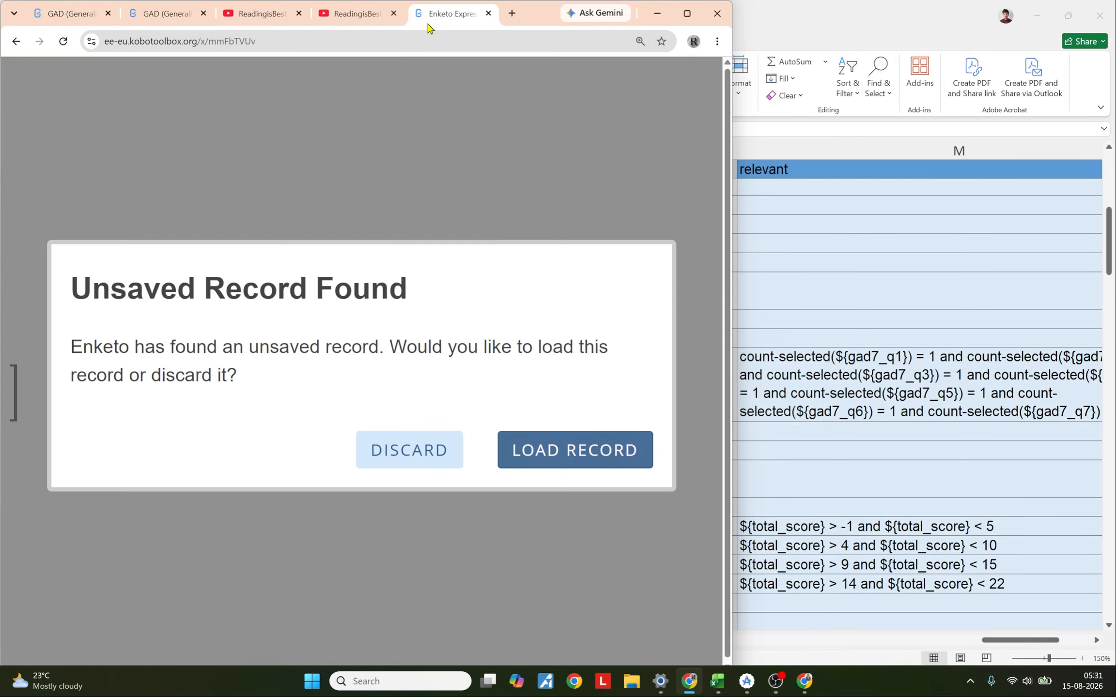
{"action": "left_click", "coordinate": [363, 451]}
{"action": "left_click", "coordinate": [161, 20]}
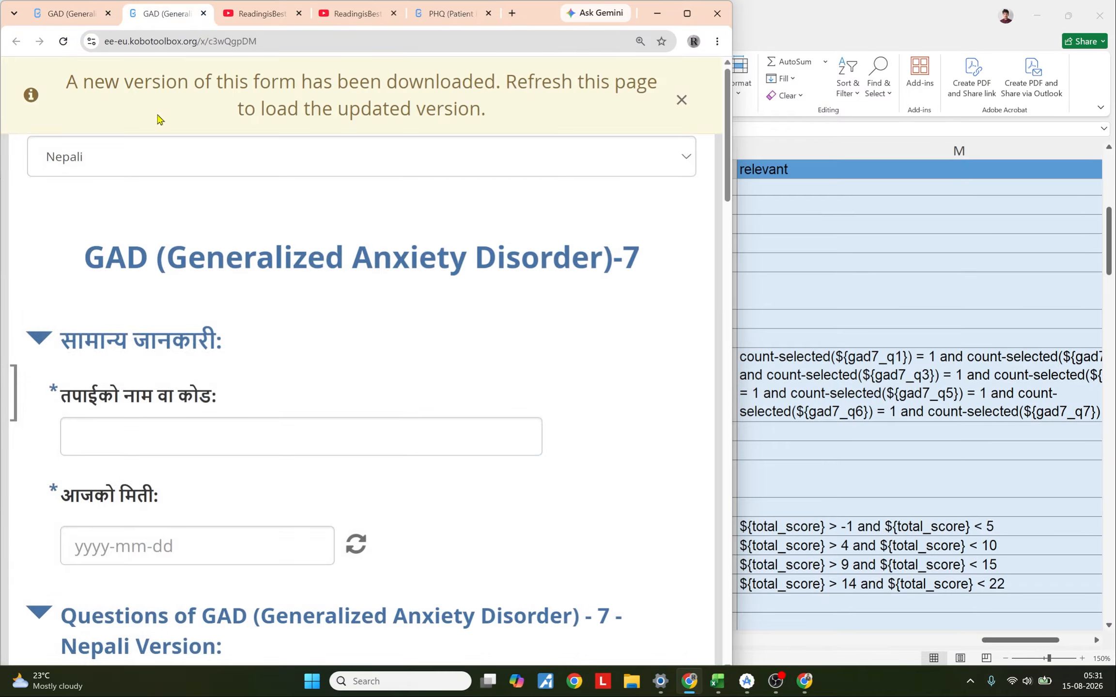
{"action": "left_click", "coordinate": [63, 41]}
{"action": "left_click", "coordinate": [63, 43]}
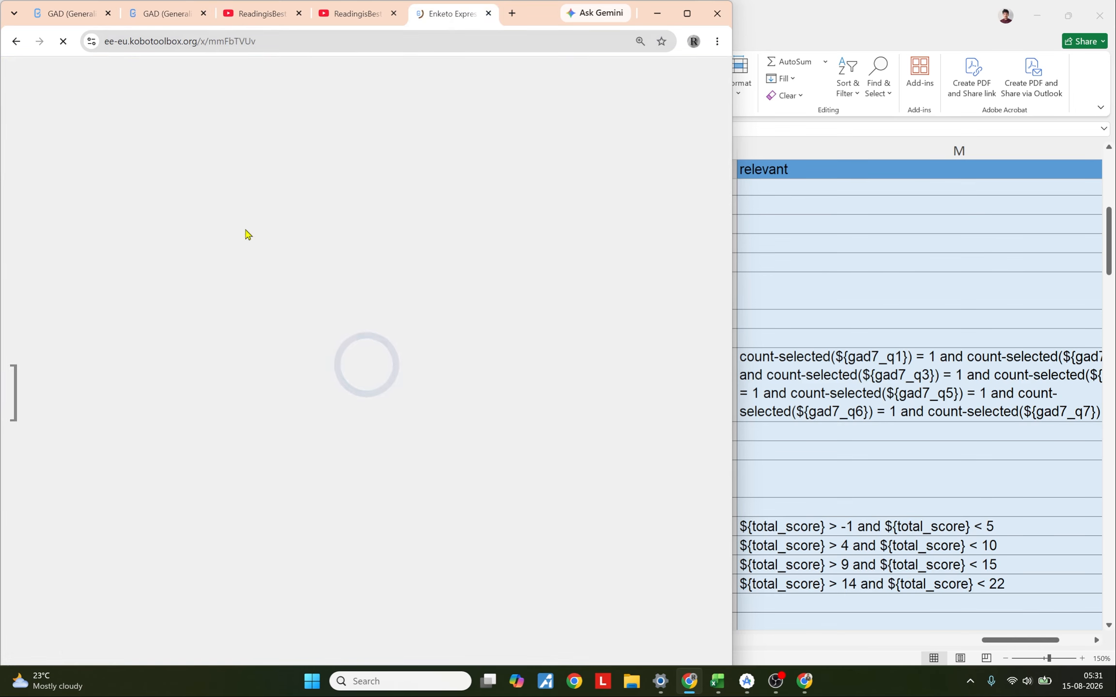
Step: Review the reloaded PHQ-9 web form in Nepali
{"action": "scroll", "coordinate": [232, 344], "scroll_direction": "down", "scroll_amount": 10}
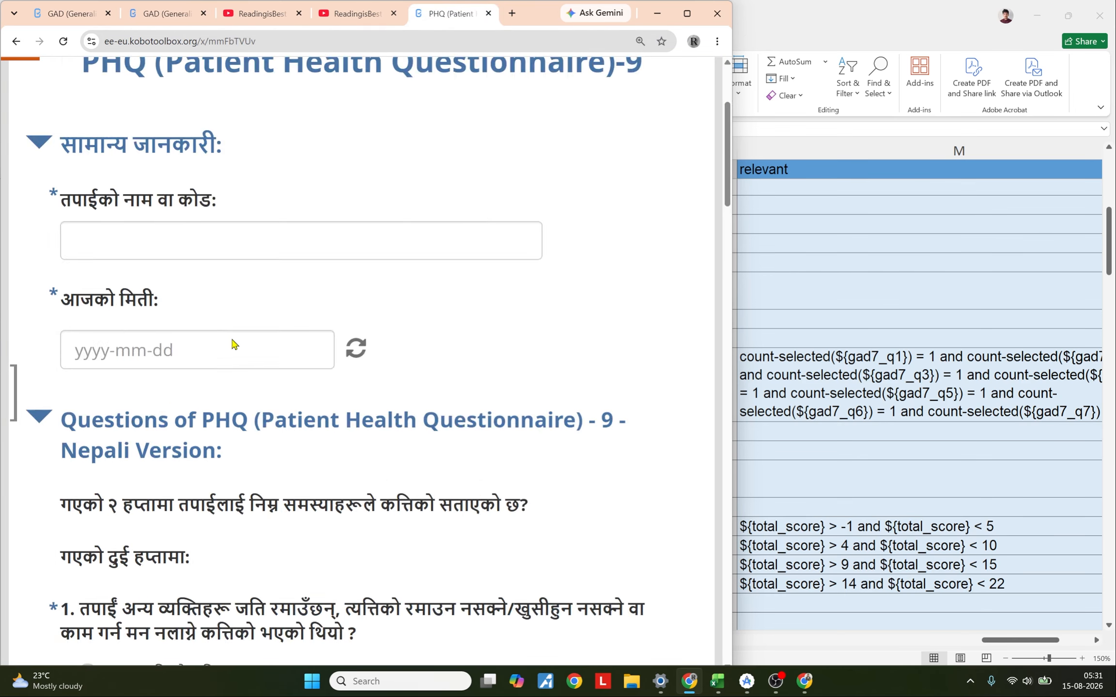
{"action": "scroll", "coordinate": [232, 344], "scroll_direction": "up", "scroll_amount": 10}
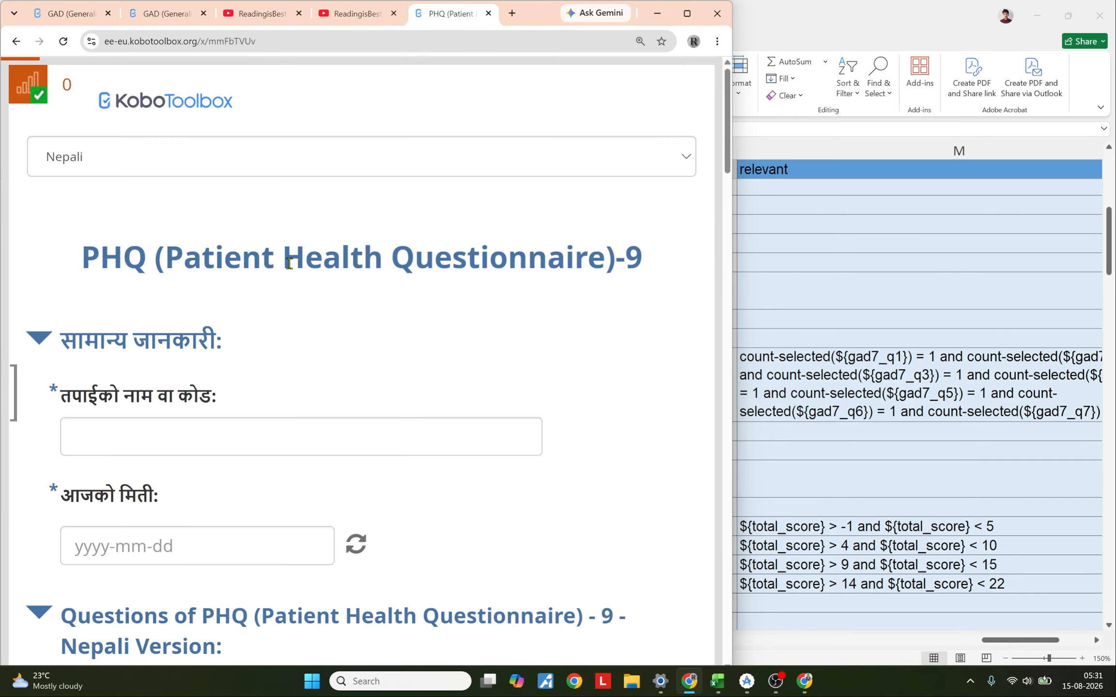
{"action": "left_click_drag", "start_coordinate": [89, 254], "coordinate": [700, 264]}
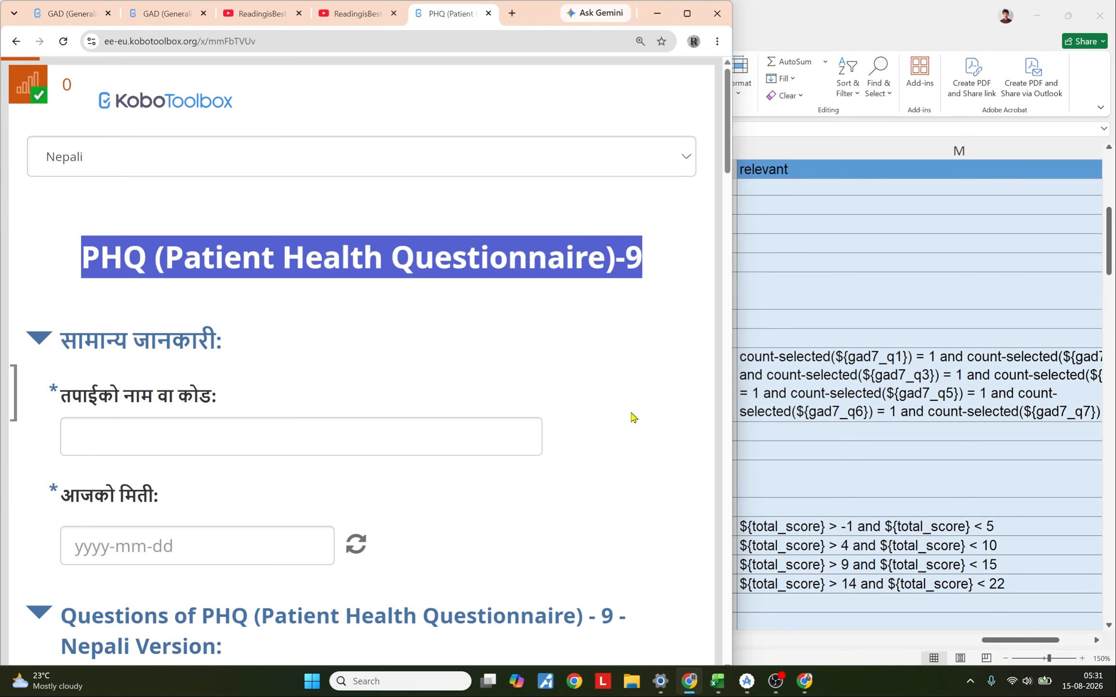
Step: In the KoboCollect emulator, download only the updated GAD-7 and PHQ-9 forms, deselecting the other two
{"action": "left_click", "coordinate": [746, 681]}
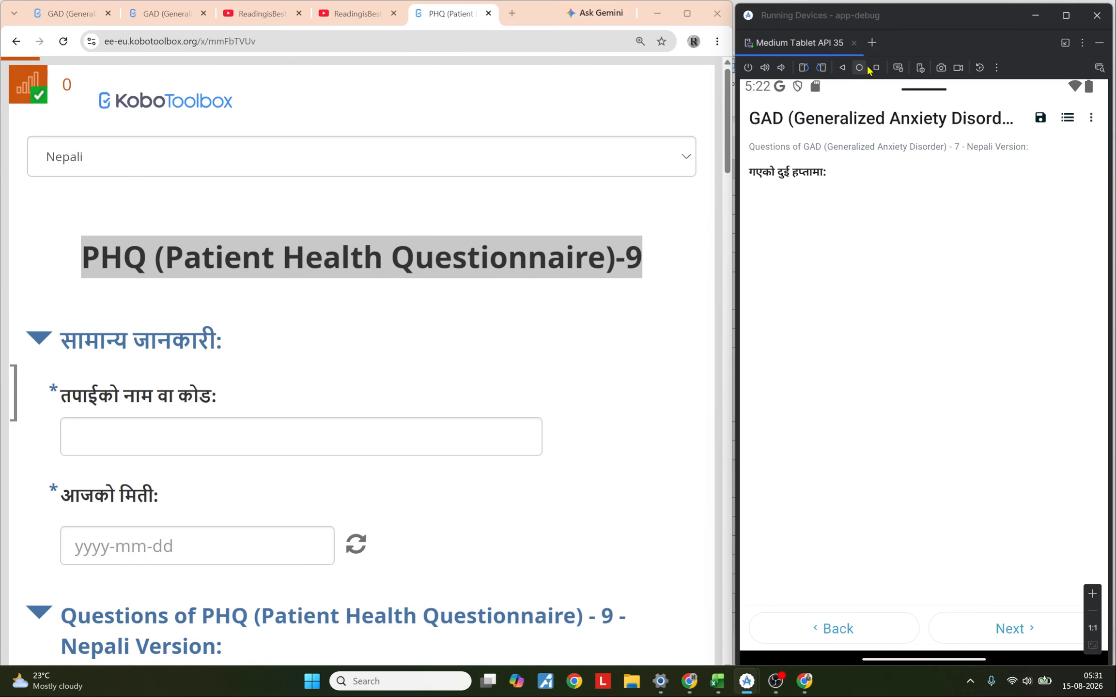
{"action": "left_click", "coordinate": [843, 70]}
{"action": "left_click", "coordinate": [946, 371]}
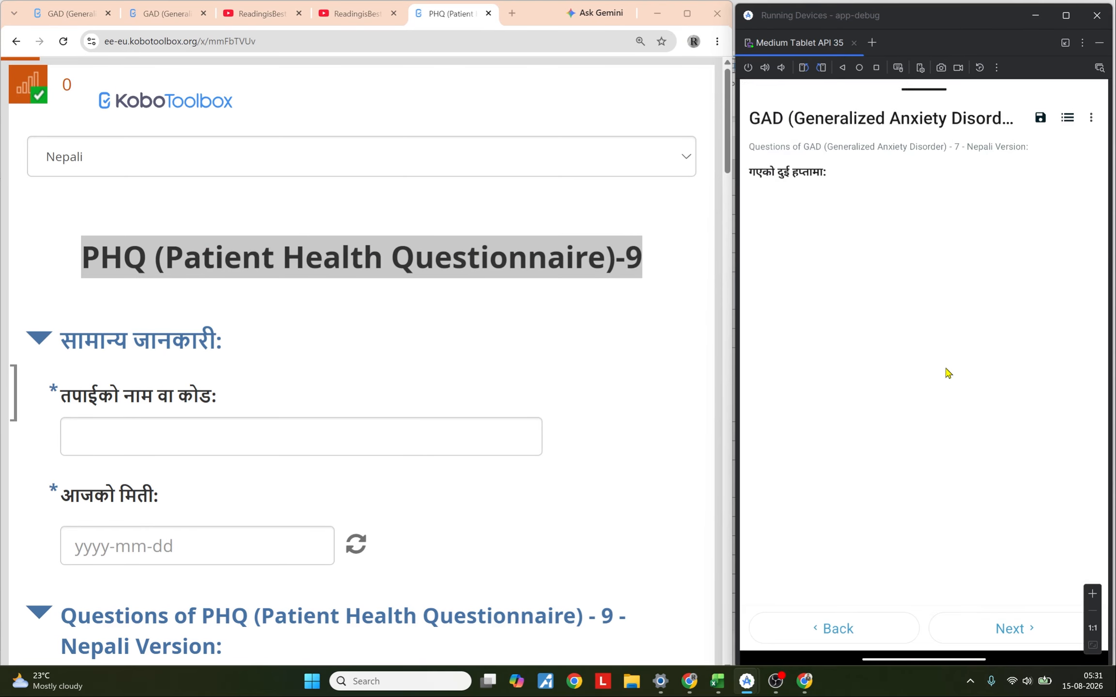
{"action": "left_click", "coordinate": [853, 324]}
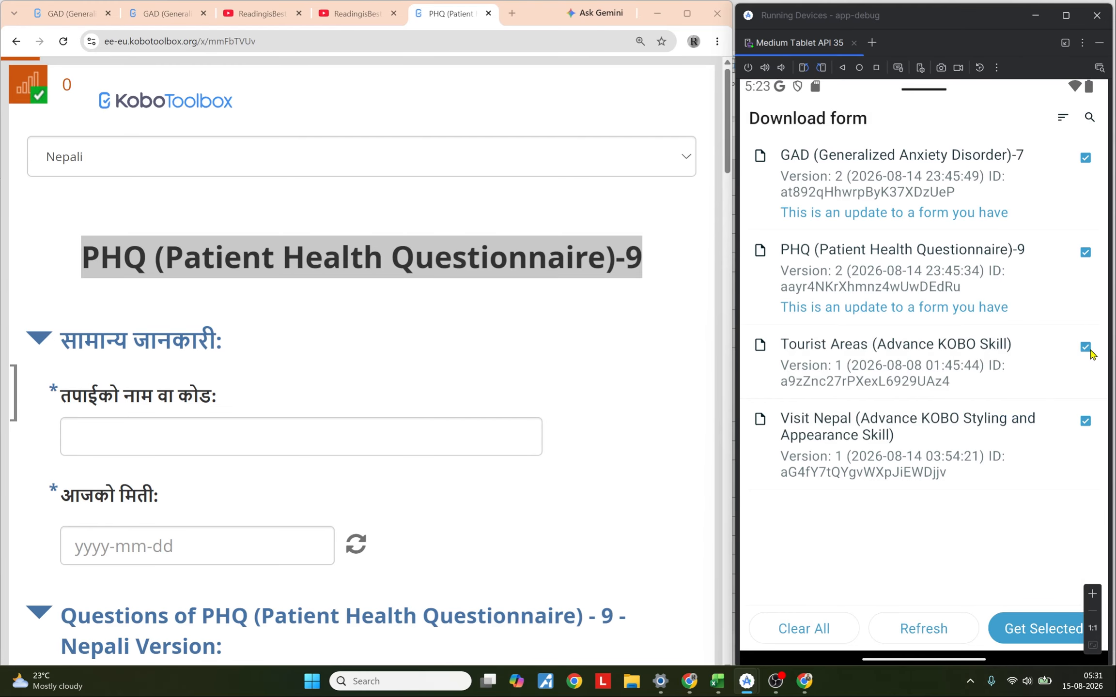
{"action": "left_click", "coordinate": [1086, 395]}
{"action": "left_click", "coordinate": [1066, 436]}
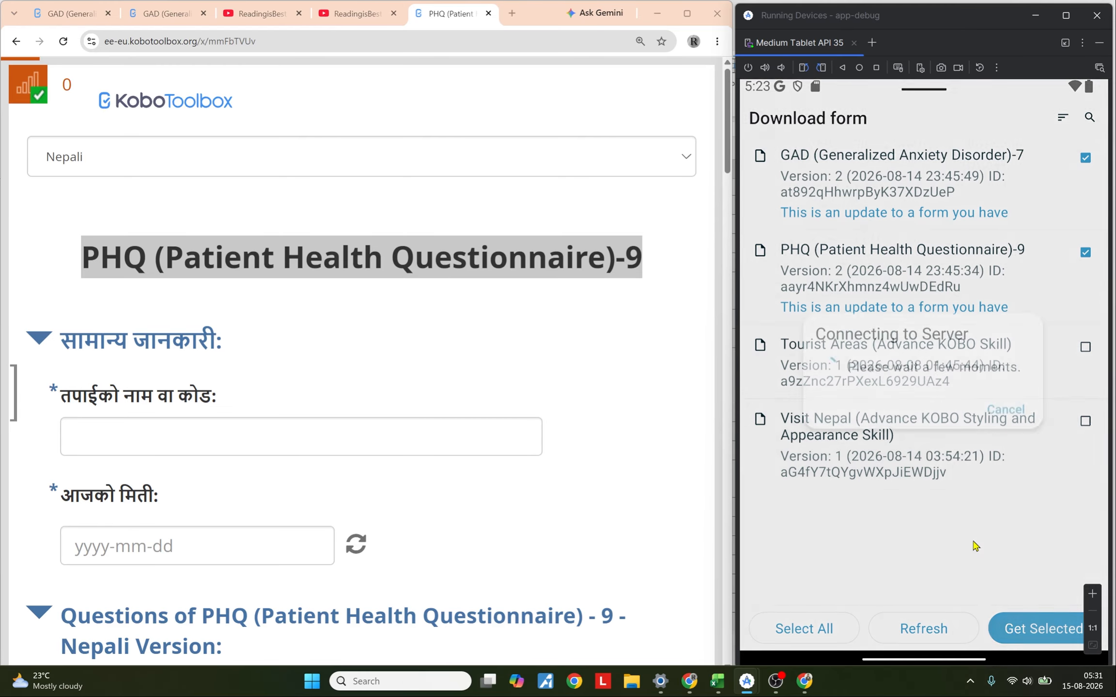
{"action": "left_click", "coordinate": [1016, 385]}
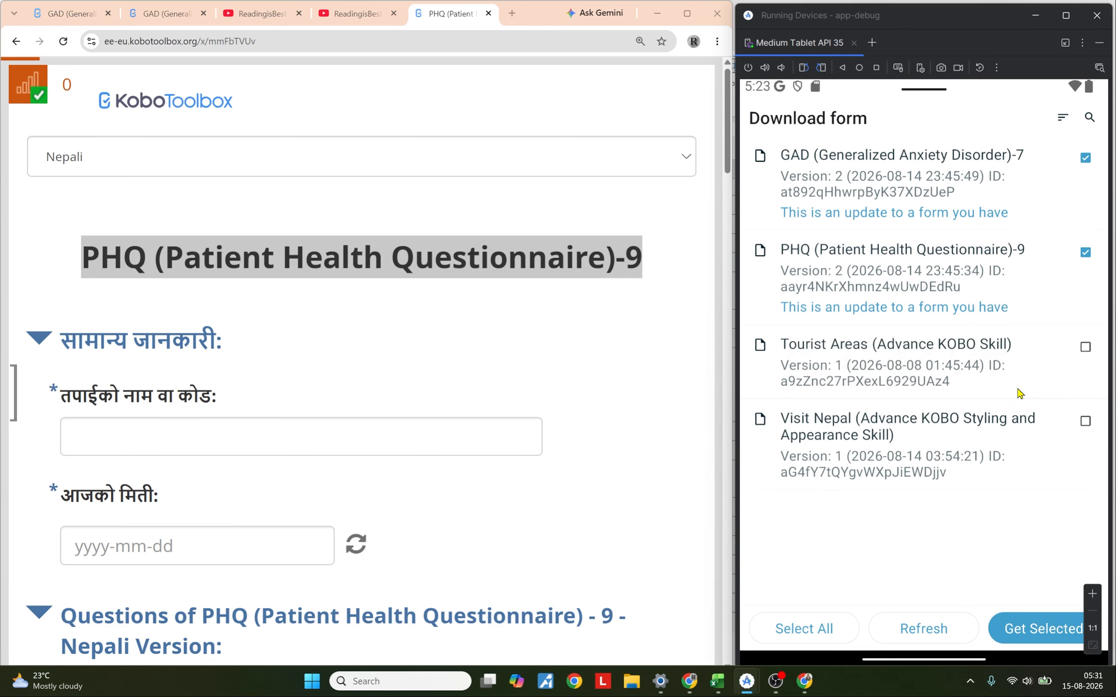
{"action": "left_click", "coordinate": [888, 169]}
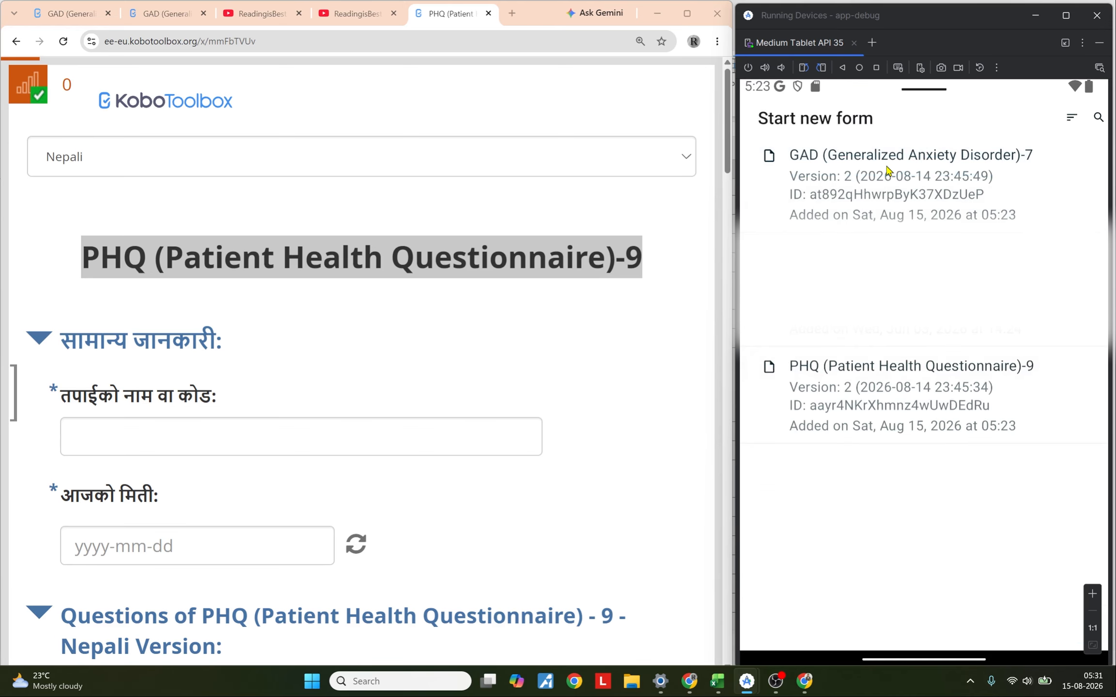
Step: In KoboCollect, start a new GAD-7 form, enter a respondent name and today's date, and continue
{"action": "left_click", "coordinate": [888, 183]}
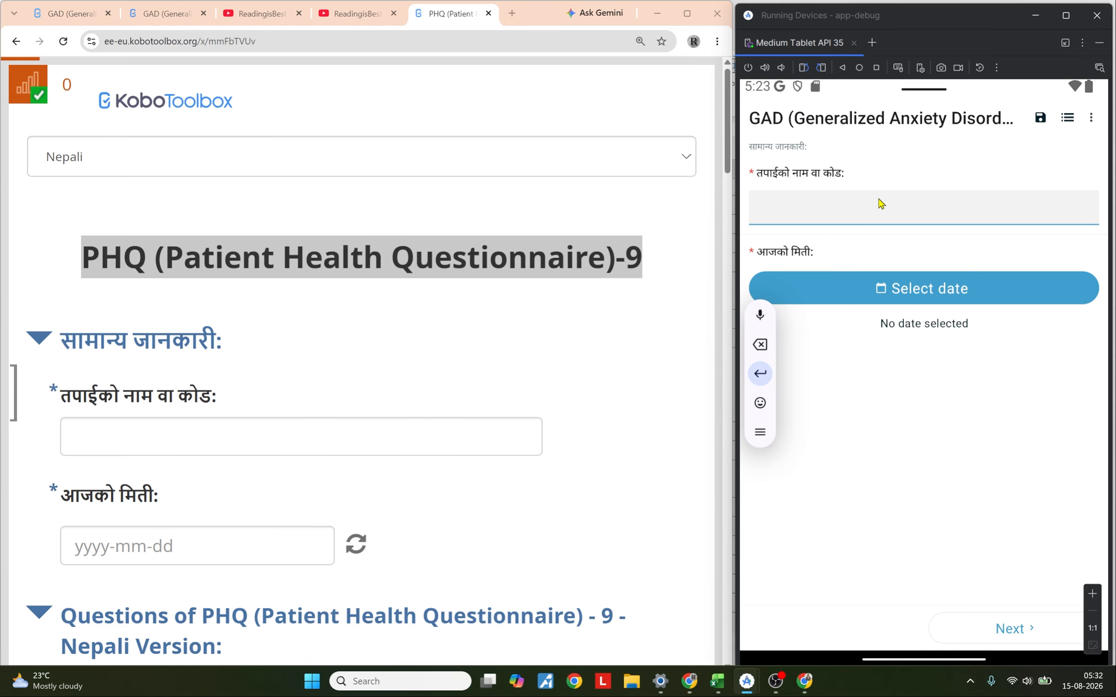
{"action": "type", "text": "Raj"}
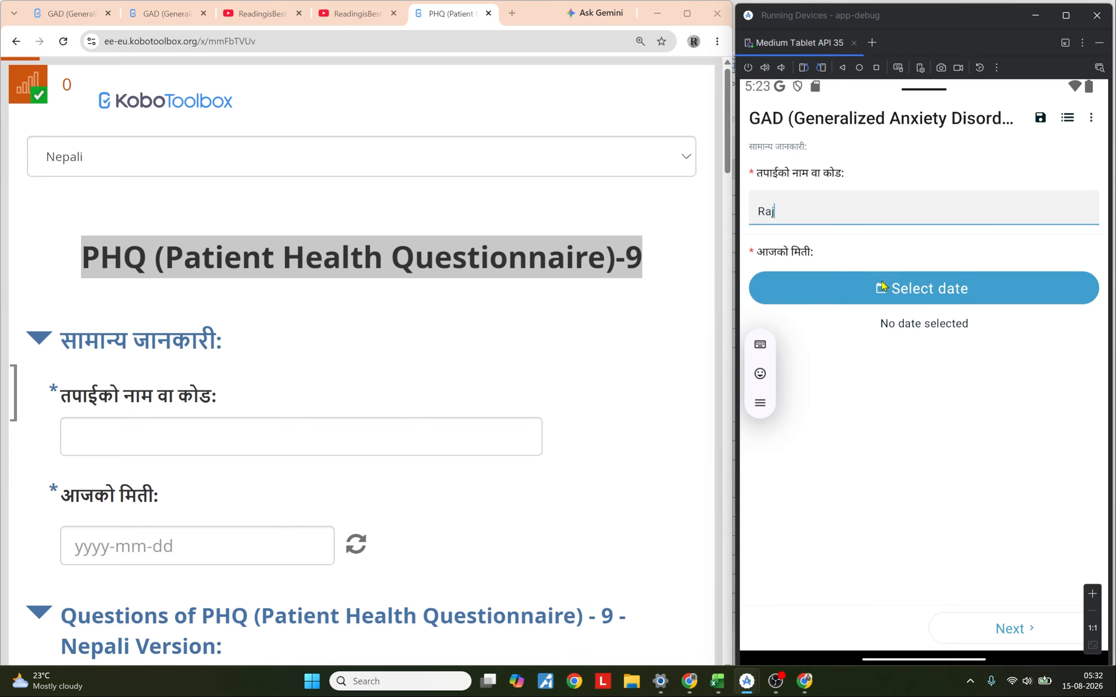
{"action": "left_click", "coordinate": [881, 287]}
{"action": "left_click", "coordinate": [985, 490]}
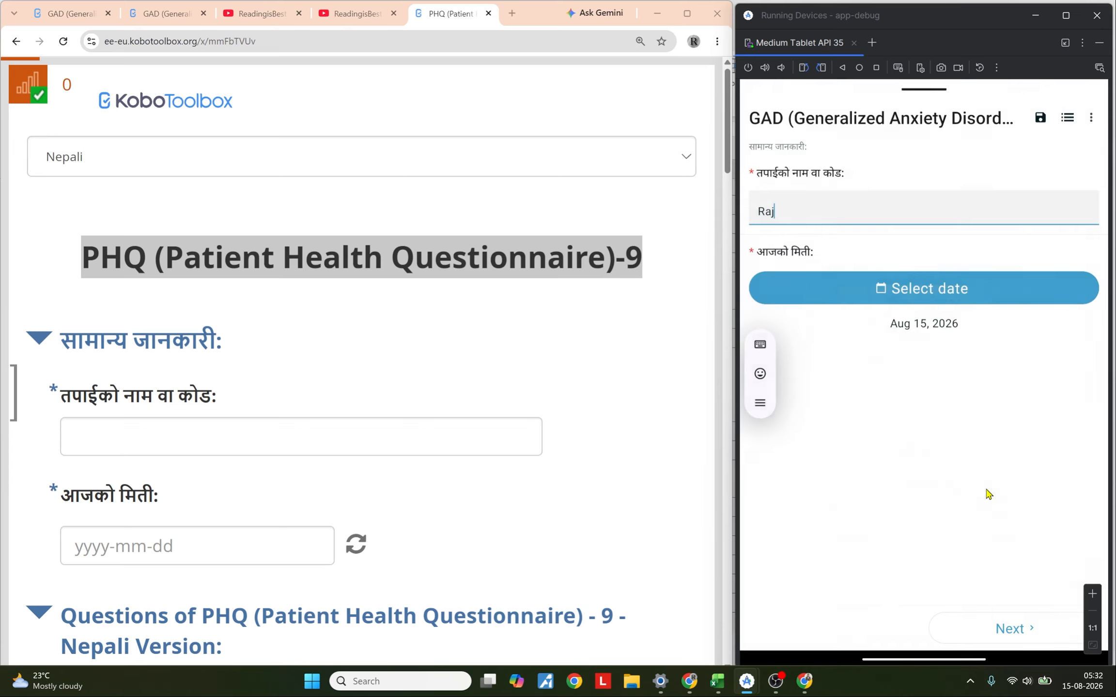
{"action": "left_click", "coordinate": [1030, 630]}
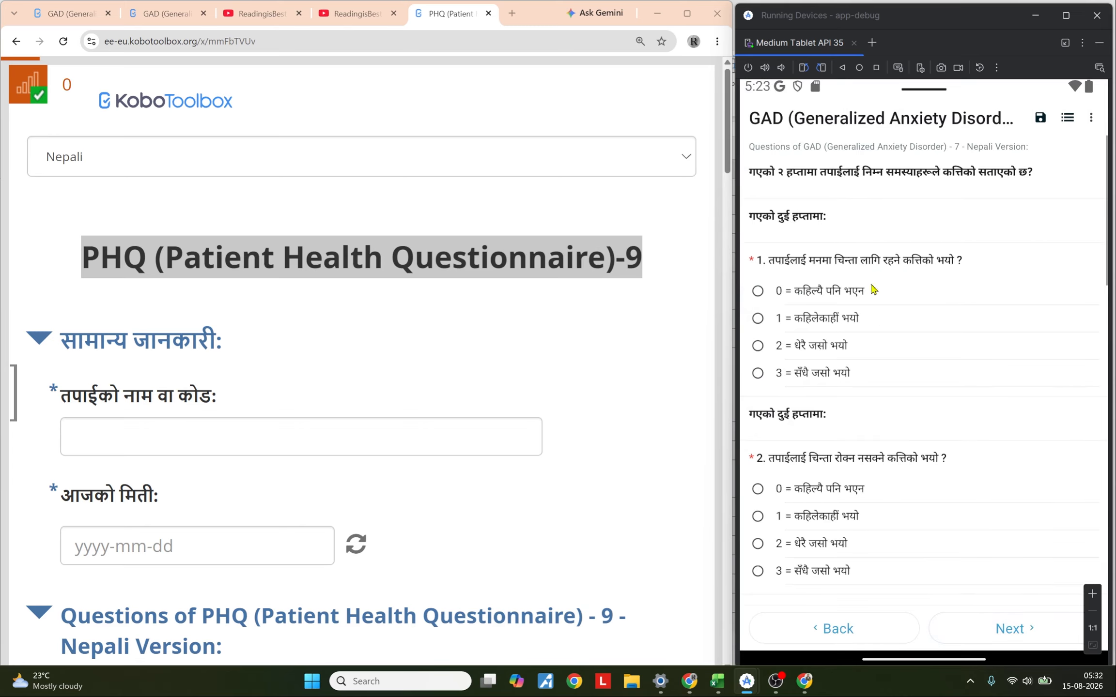
Step: Answer all seven GAD-7 questions and advance to the result page
{"action": "left_click_drag", "start_coordinate": [944, 347], "coordinate": [939, 128]}
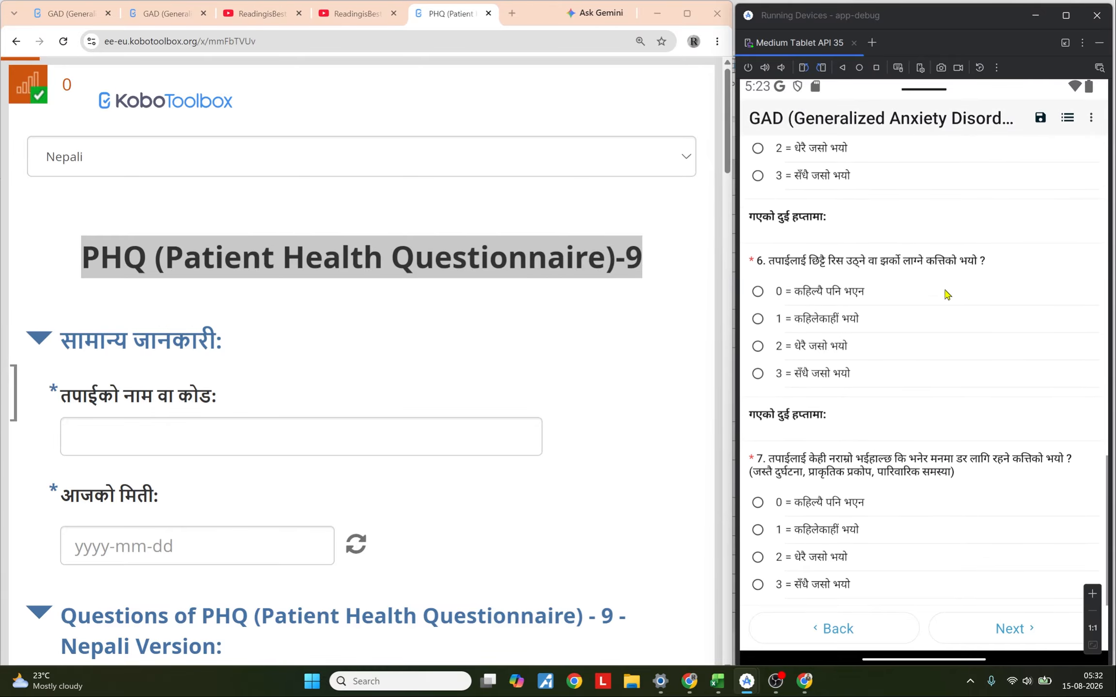
{"action": "left_click_drag", "start_coordinate": [944, 290], "coordinate": [969, 463]}
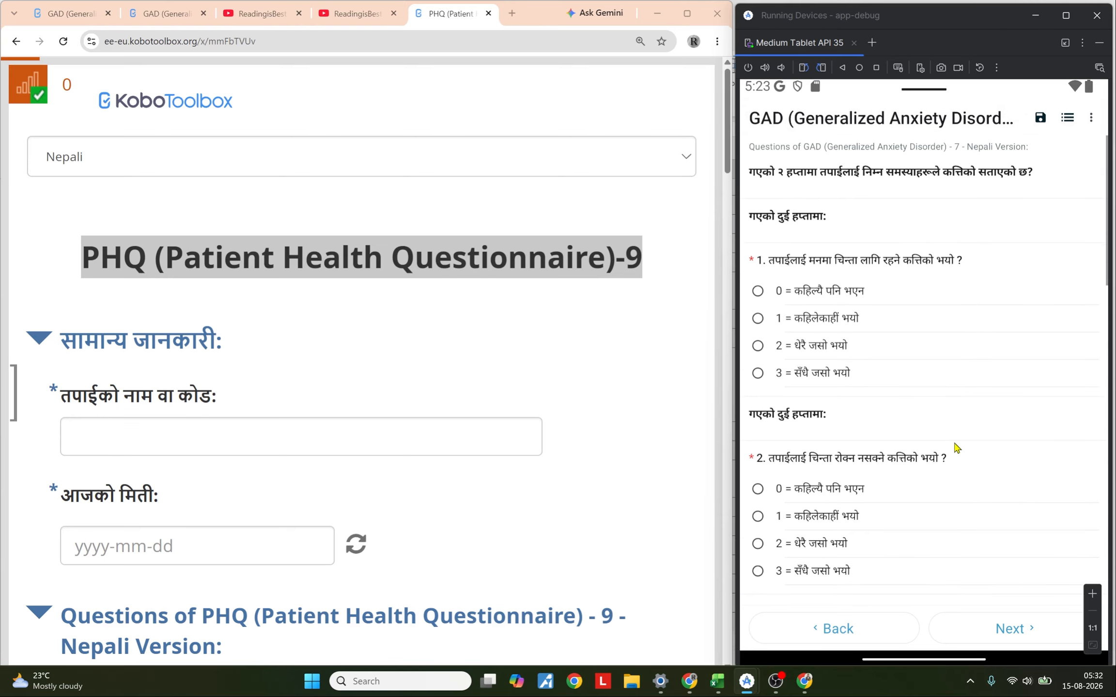
{"action": "left_click", "coordinate": [822, 339]}
{"action": "left_click_drag", "start_coordinate": [845, 386], "coordinate": [927, 289]}
{"action": "left_click", "coordinate": [848, 393]}
{"action": "left_click", "coordinate": [836, 380]}
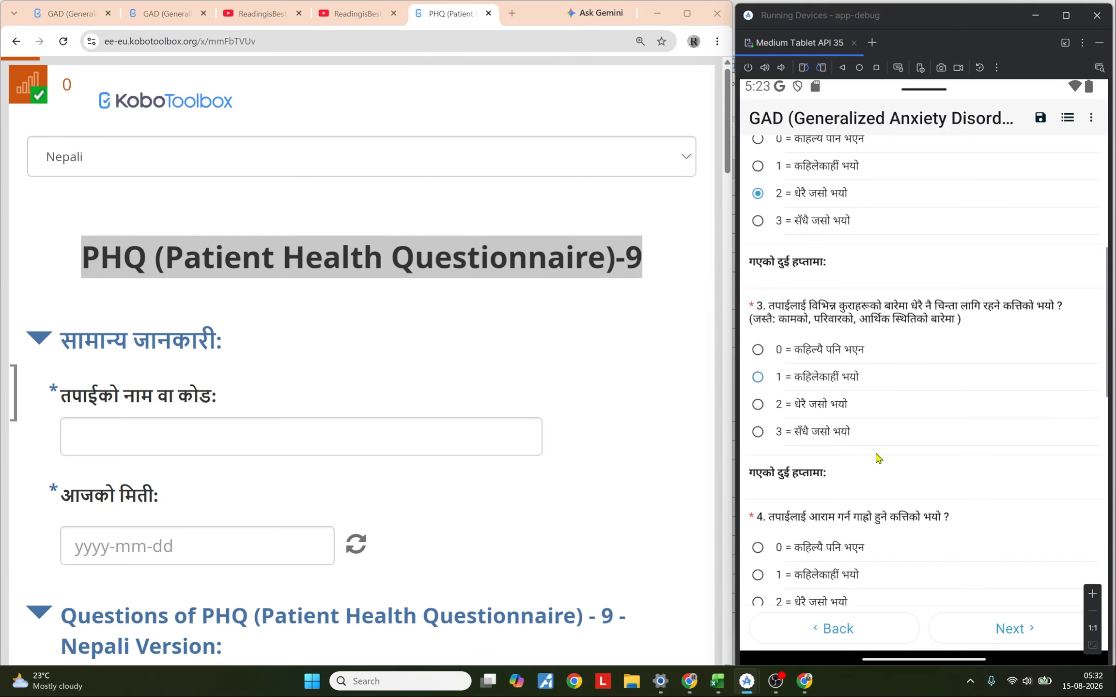
{"action": "left_click_drag", "start_coordinate": [876, 454], "coordinate": [874, 251]}
{"action": "left_click", "coordinate": [817, 389]}
{"action": "left_click_drag", "start_coordinate": [857, 437], "coordinate": [855, 295]}
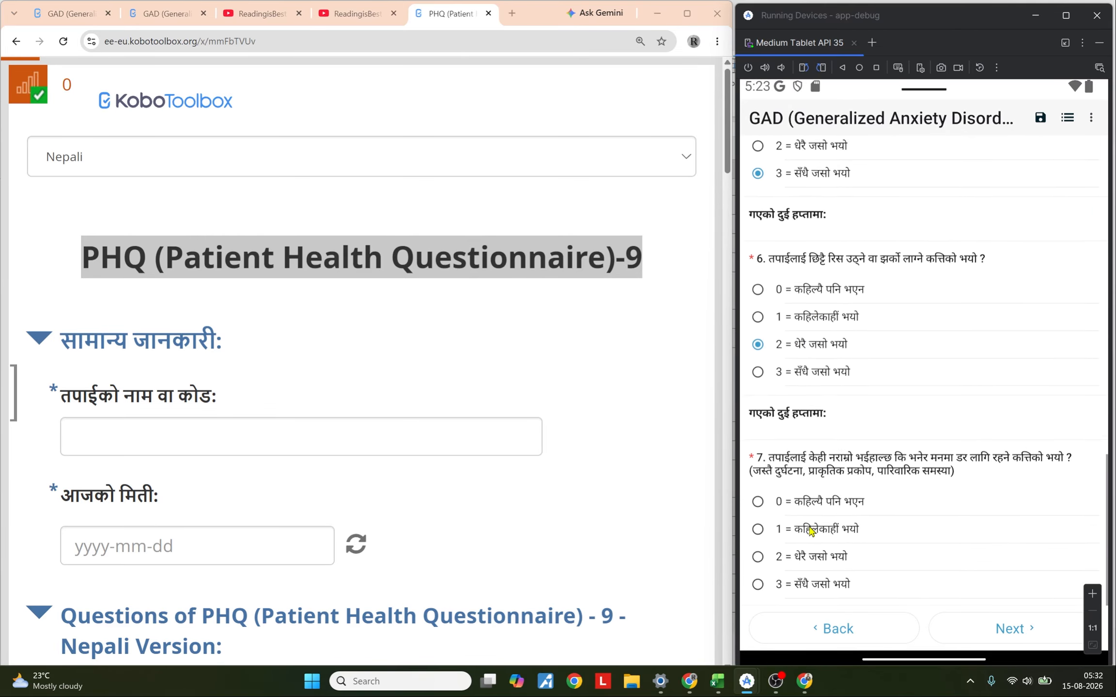
{"action": "left_click", "coordinate": [811, 528]}
{"action": "left_click_drag", "start_coordinate": [886, 547], "coordinate": [933, 616]}
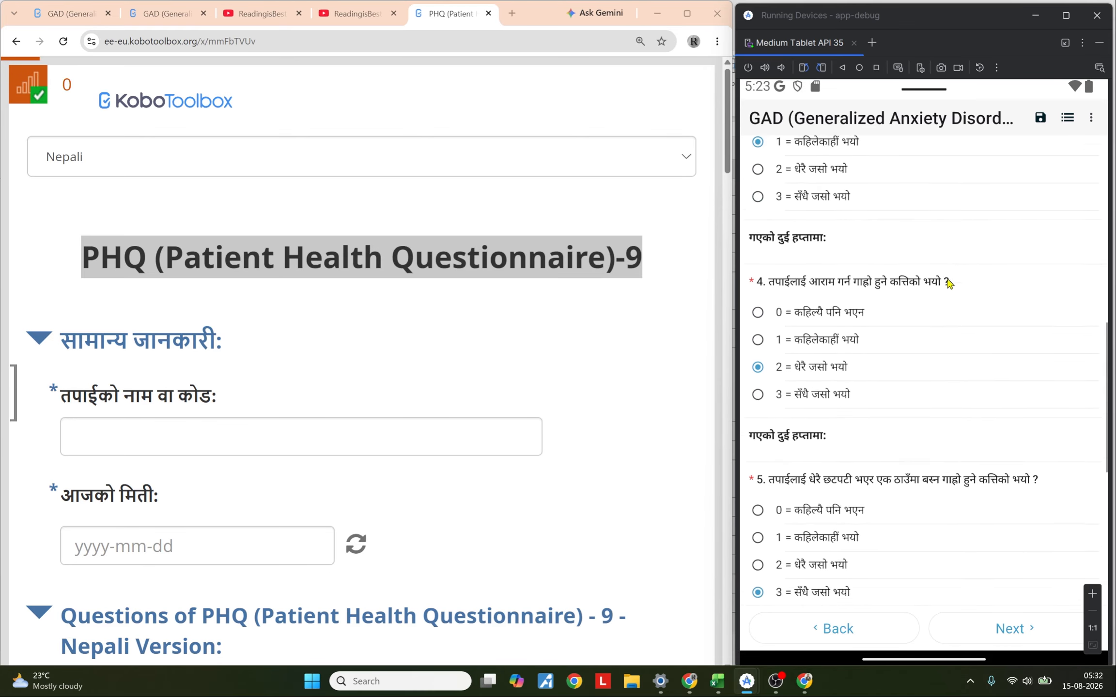
{"action": "left_click_drag", "start_coordinate": [946, 277], "coordinate": [921, 609]}
{"action": "left_click_drag", "start_coordinate": [929, 465], "coordinate": [943, 298]}
{"action": "left_click_drag", "start_coordinate": [911, 500], "coordinate": [916, 224]}
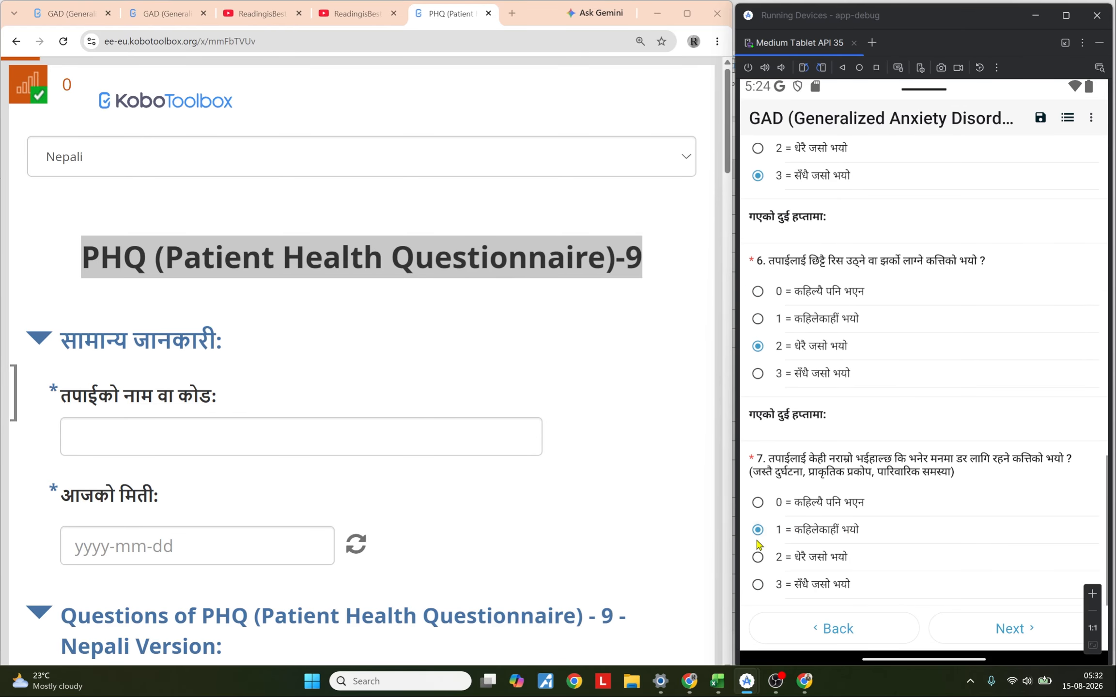
{"action": "left_click", "coordinate": [1015, 628]}
Step: Switch the result page's language to English, then Hindi, then back to English
{"action": "left_click", "coordinate": [1093, 119]}
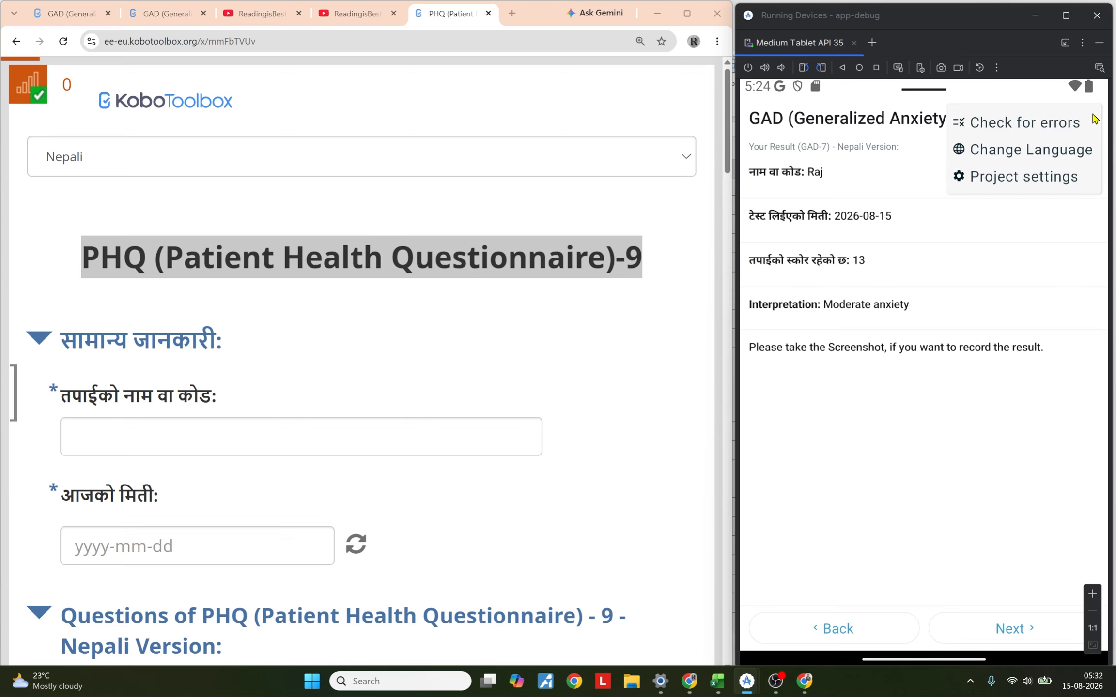
{"action": "left_click", "coordinate": [1022, 152]}
{"action": "left_click", "coordinate": [861, 382]}
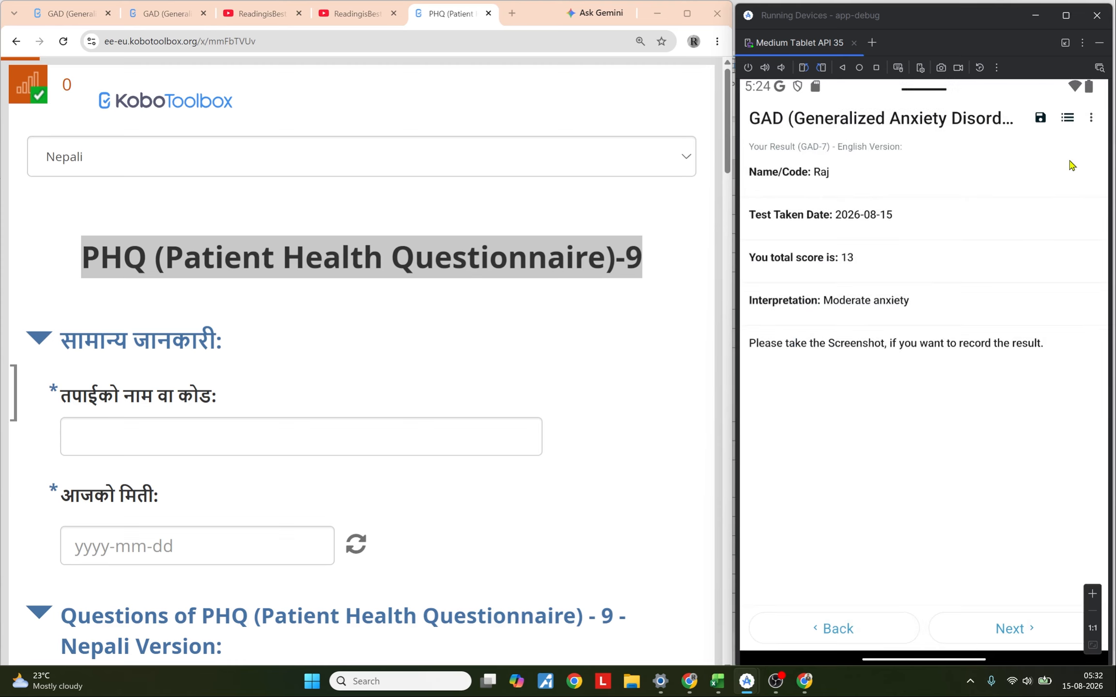
{"action": "left_click", "coordinate": [1090, 117]}
{"action": "left_click", "coordinate": [1007, 151]}
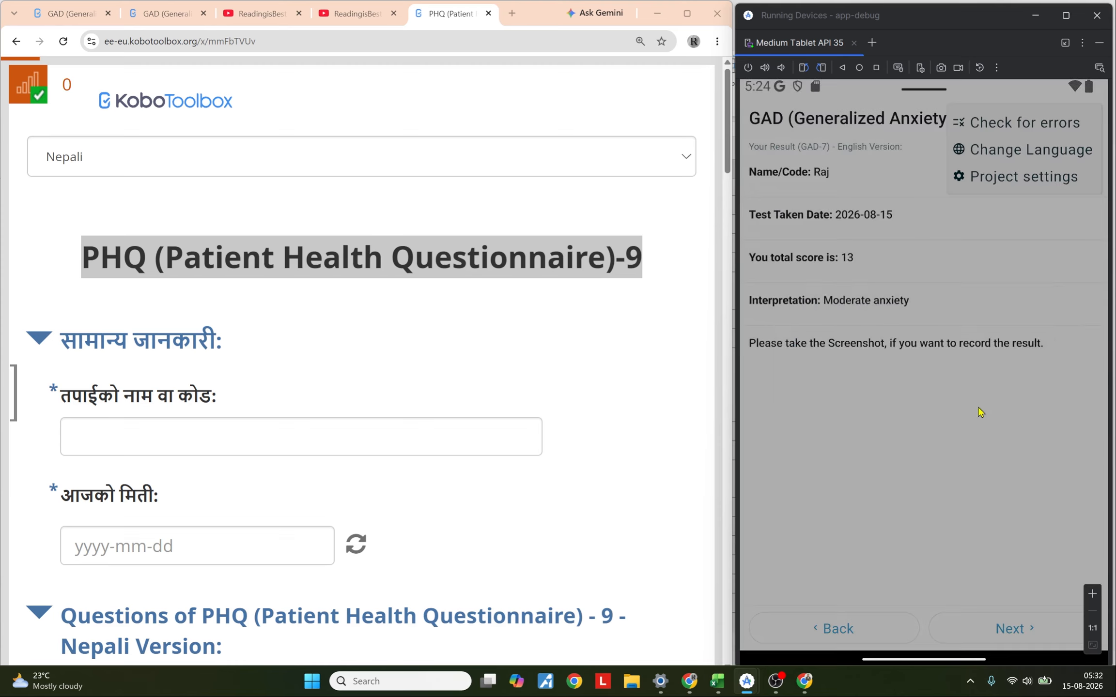
{"action": "left_click", "coordinate": [862, 407]}
{"action": "left_click", "coordinate": [1091, 118]}
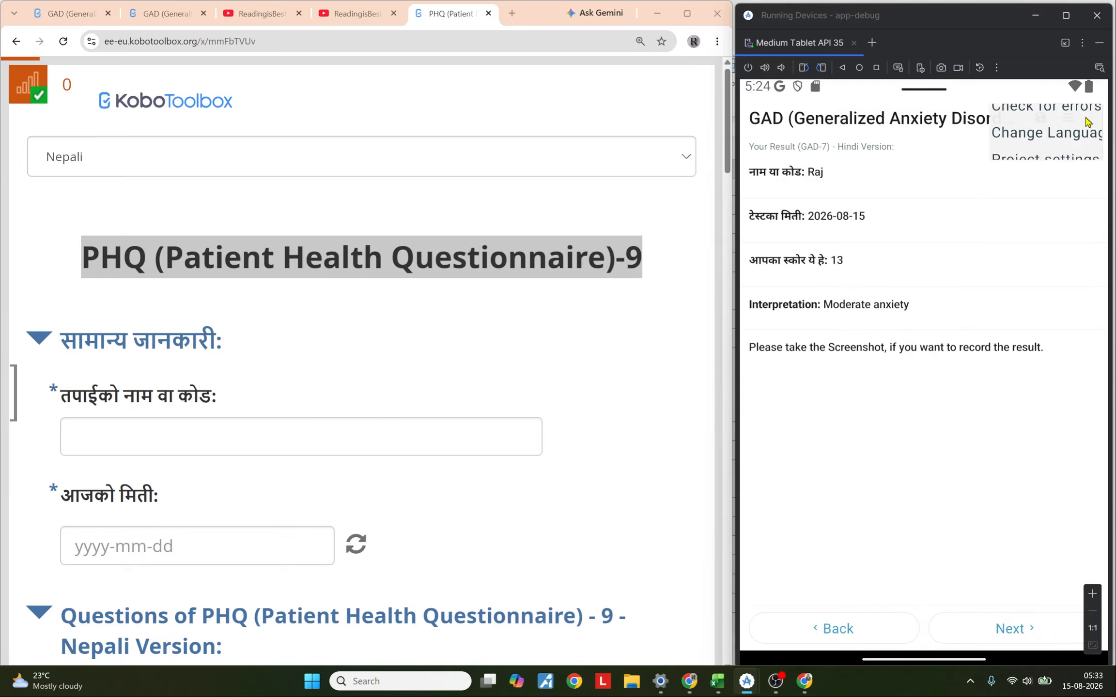
{"action": "left_click", "coordinate": [1003, 155]}
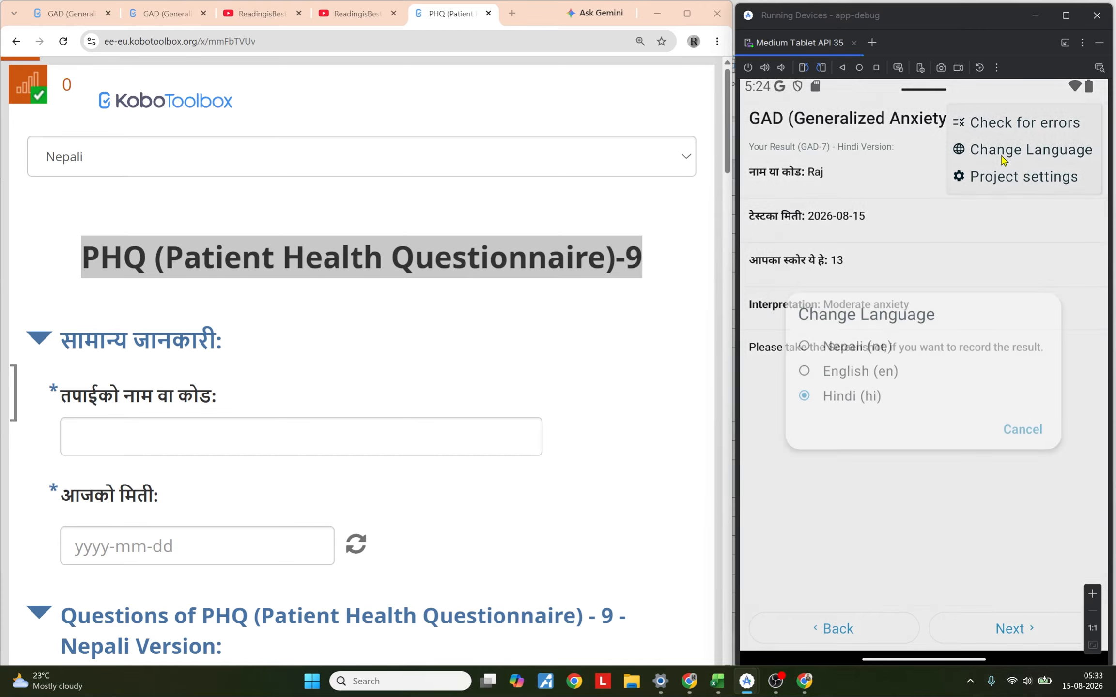
{"action": "left_click", "coordinate": [837, 377]}
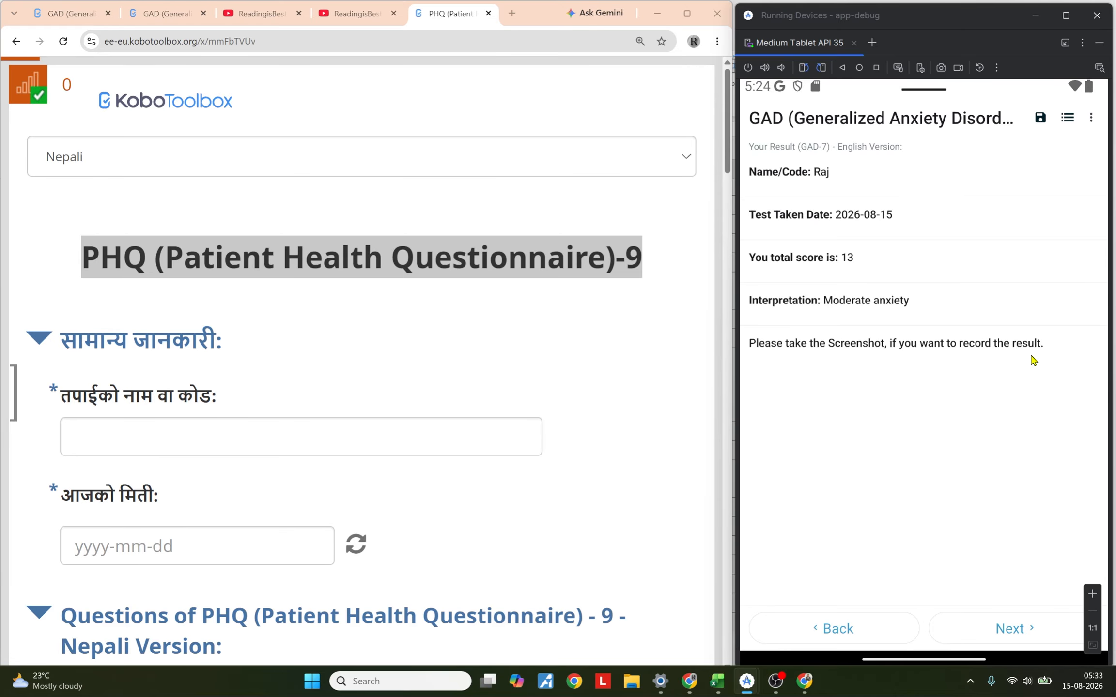
Step: Finalize the GAD-7 record and send it from the Ready to send list
{"action": "left_click", "coordinate": [1027, 630]}
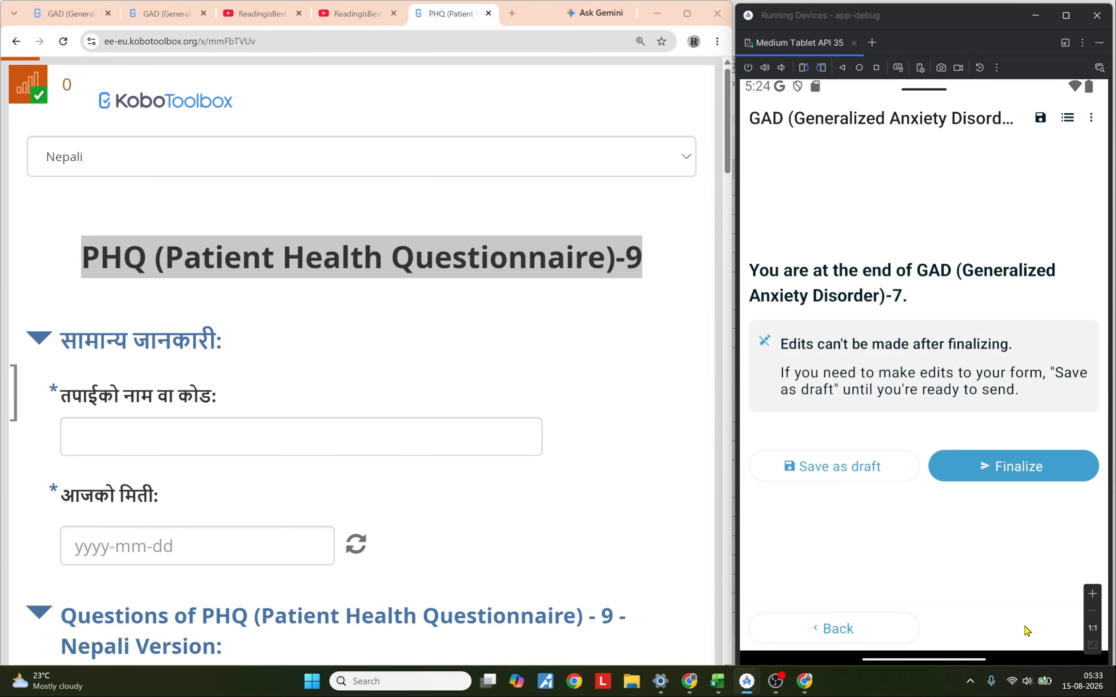
{"action": "left_click", "coordinate": [1017, 470]}
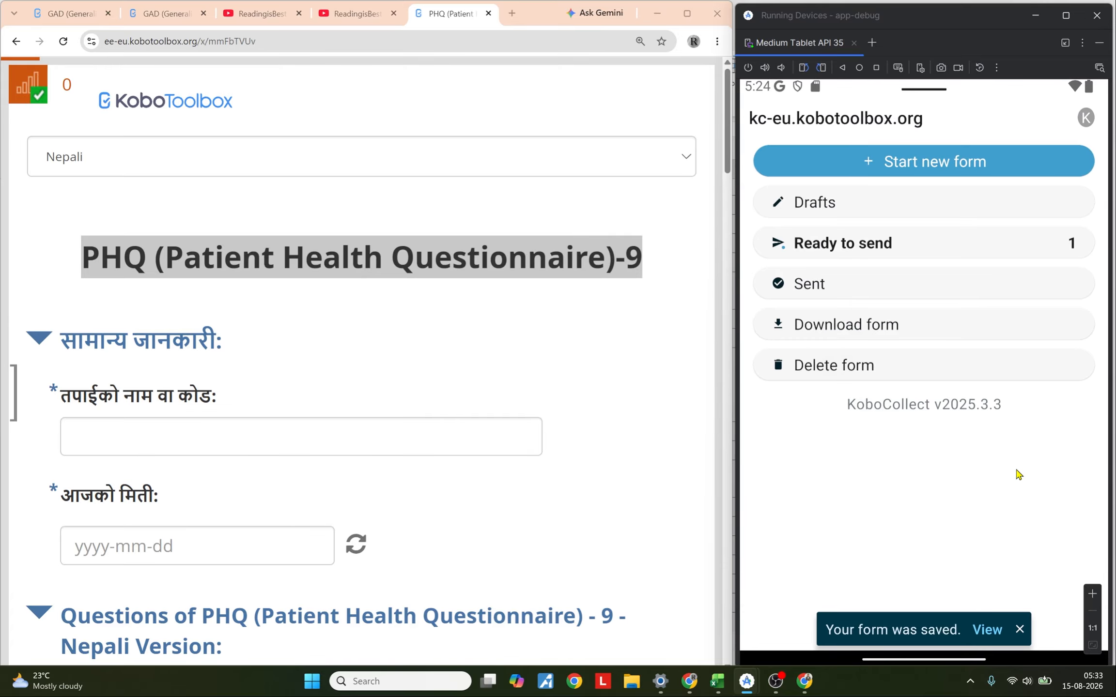
{"action": "left_click", "coordinate": [884, 243]}
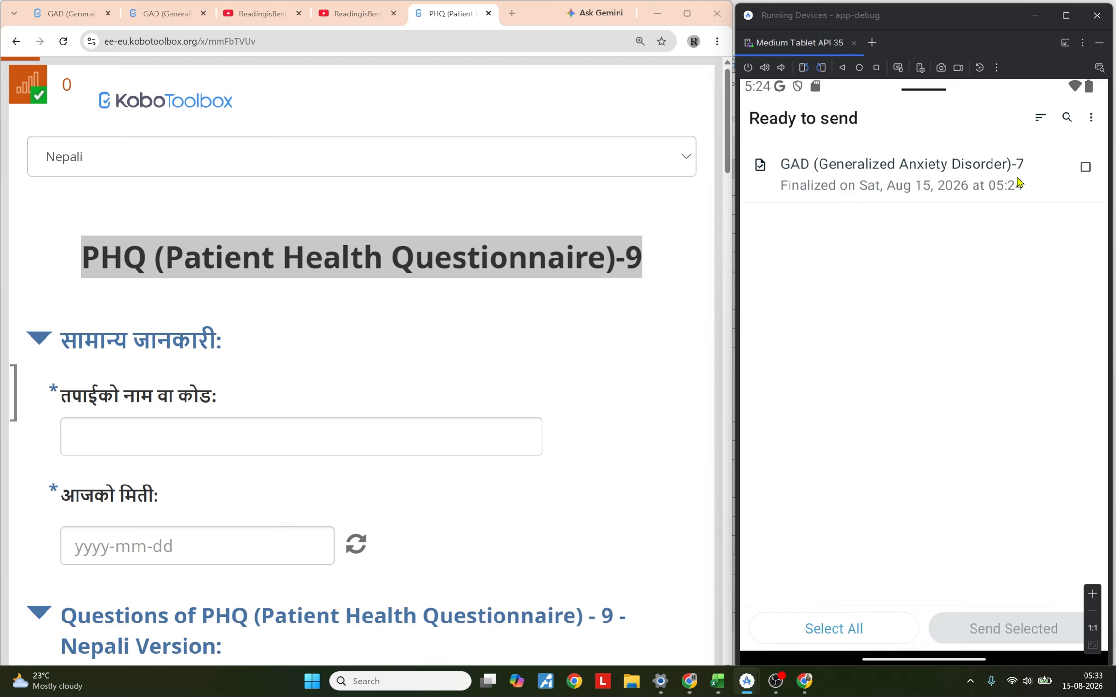
{"action": "left_click", "coordinate": [1084, 168]}
{"action": "left_click", "coordinate": [971, 630]}
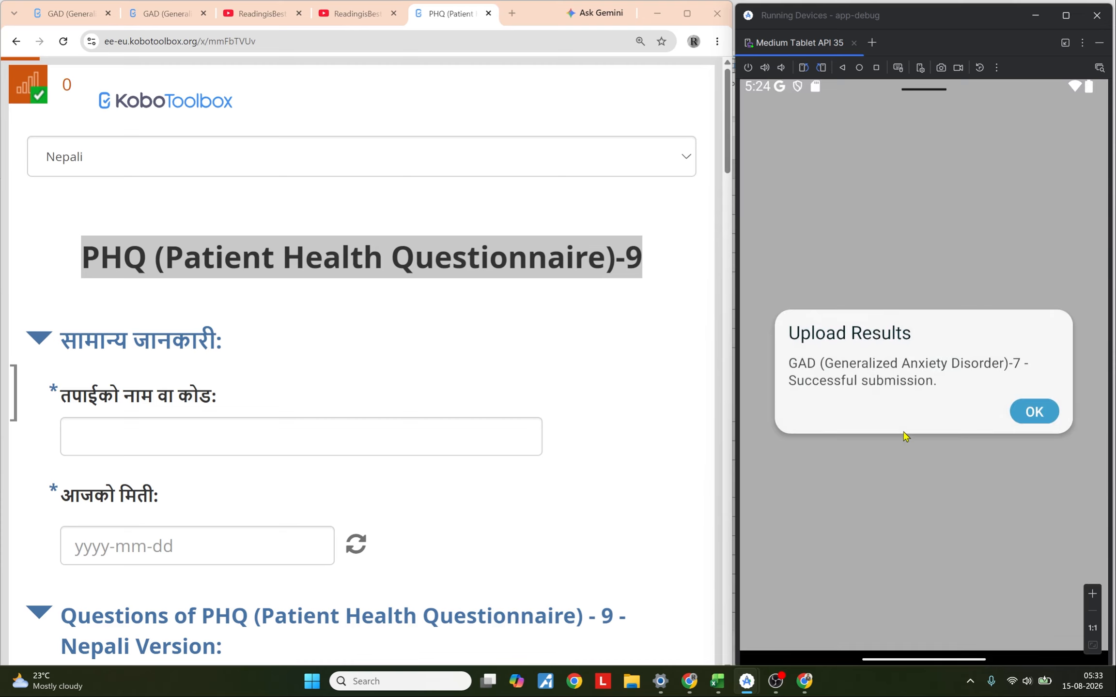
Step: Open the GAD-7 form's data table in the browser to check the submitted records, and dismiss the upload dialog
{"action": "left_click", "coordinate": [48, 14]}
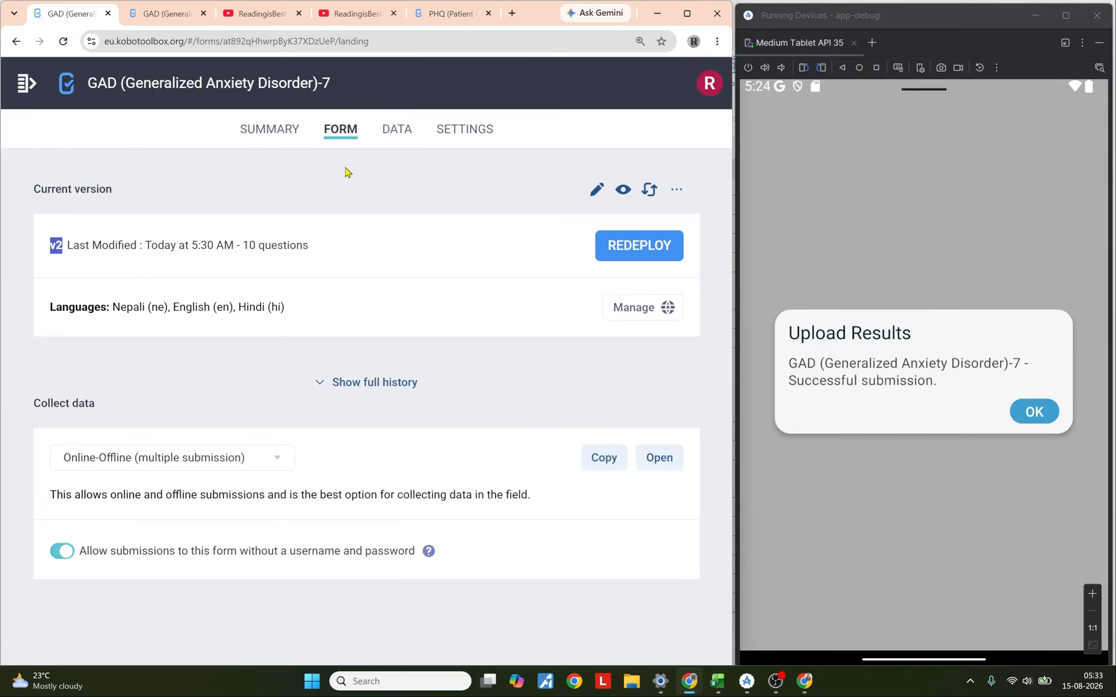
{"action": "left_click", "coordinate": [396, 129]}
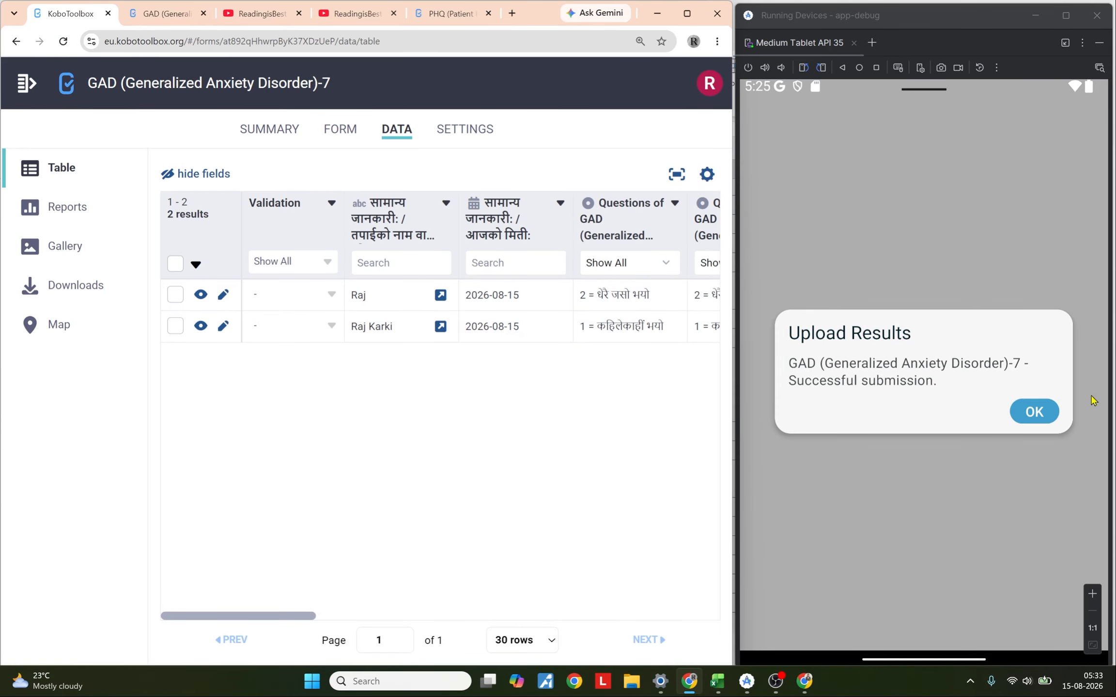
{"action": "left_click", "coordinate": [1034, 412]}
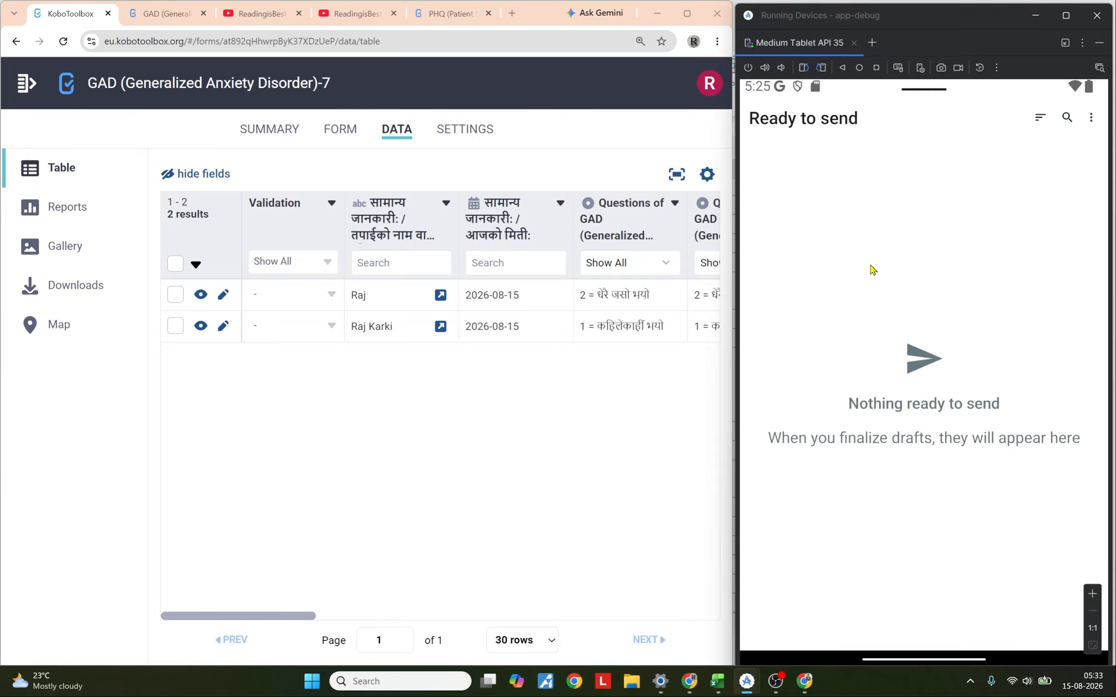
Step: Start a new PHQ-9 form in KoboCollect and change its language to Hindi
{"action": "left_click", "coordinate": [889, 159]}
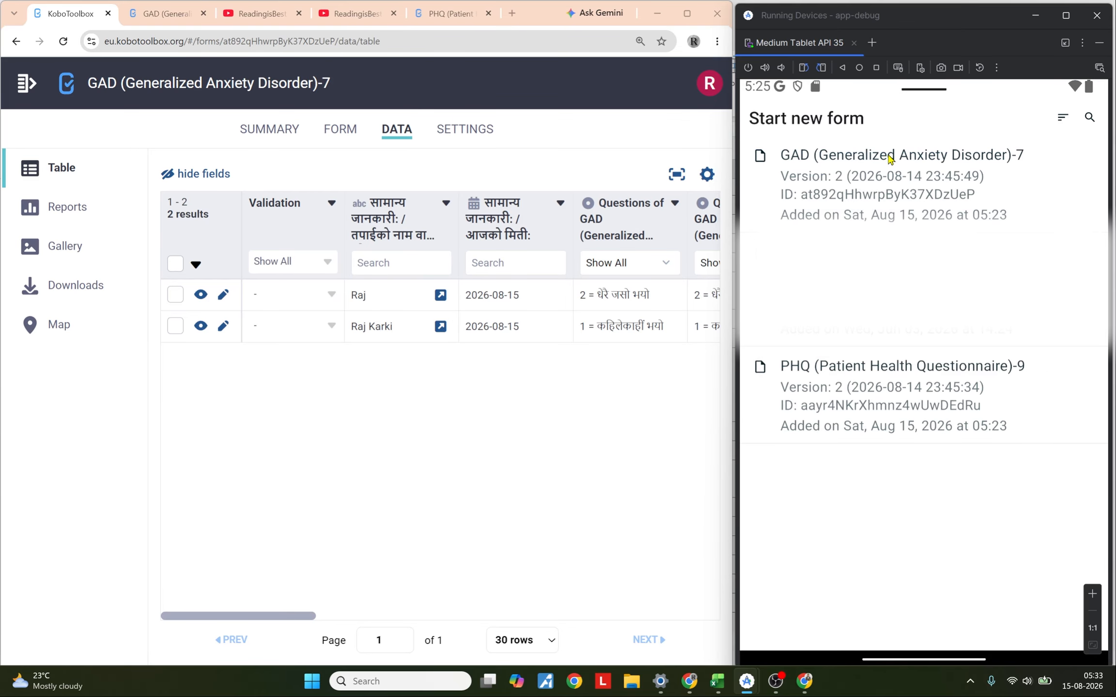
{"action": "left_click", "coordinate": [879, 398]}
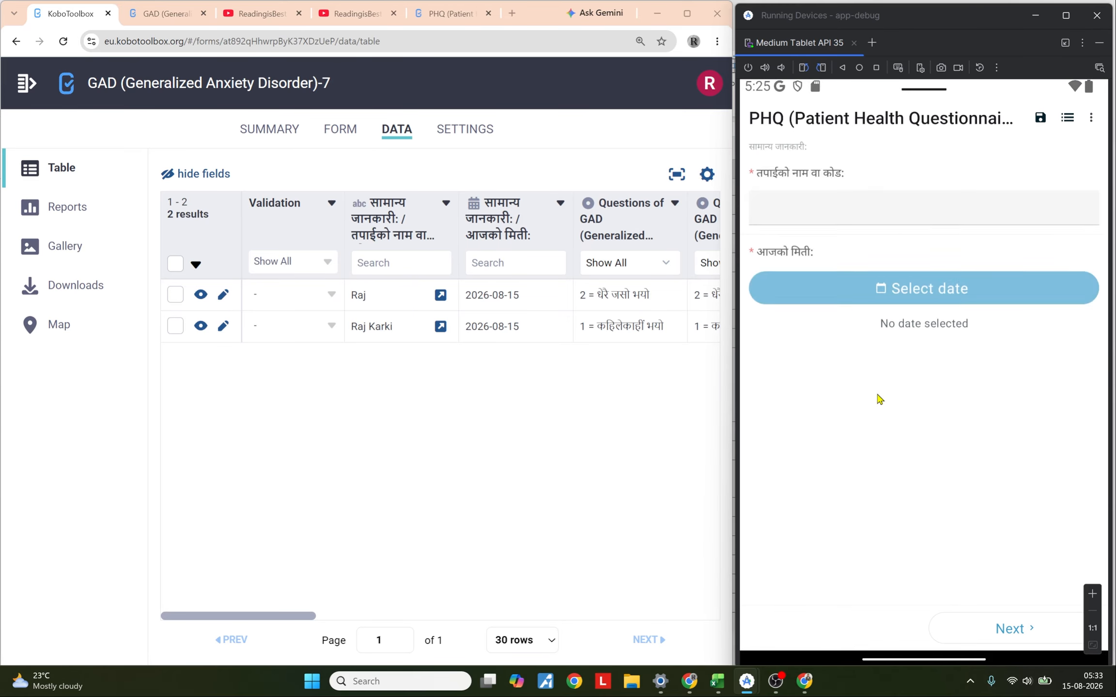
{"action": "left_click", "coordinate": [1092, 118]}
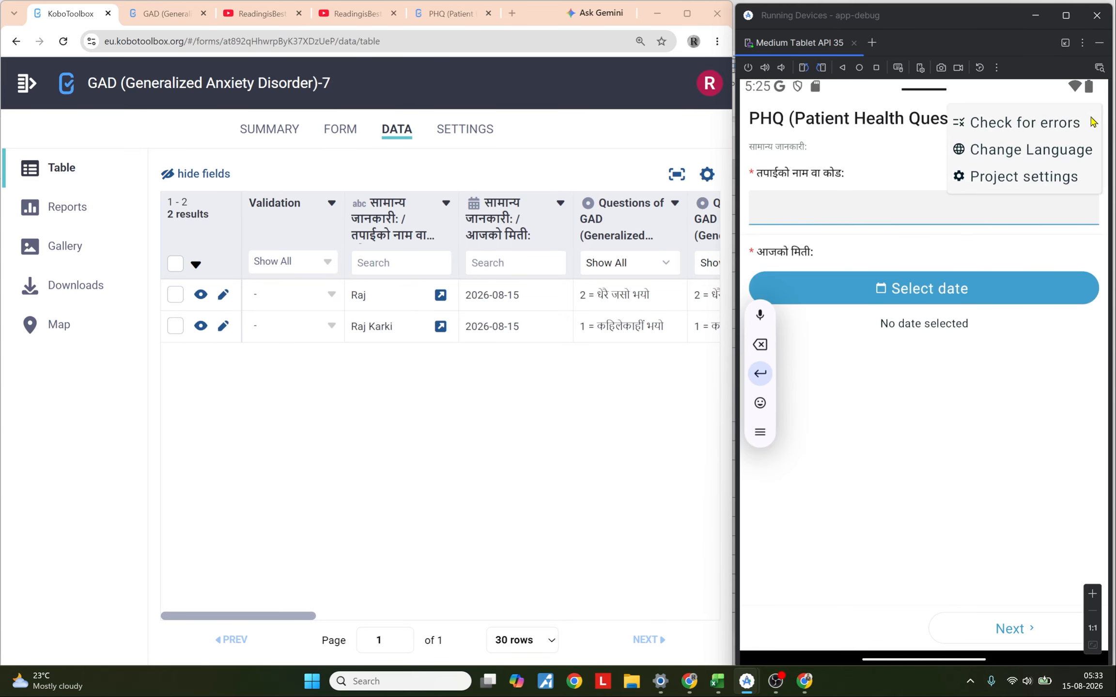
{"action": "left_click", "coordinate": [1037, 150]}
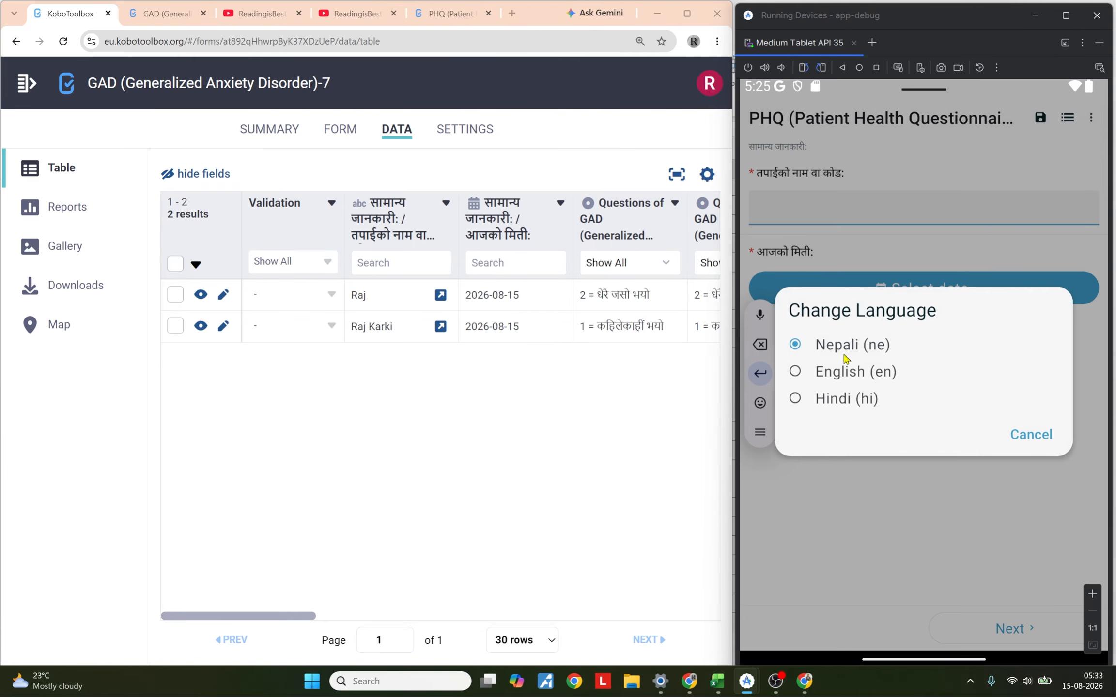
{"action": "left_click", "coordinate": [843, 399]}
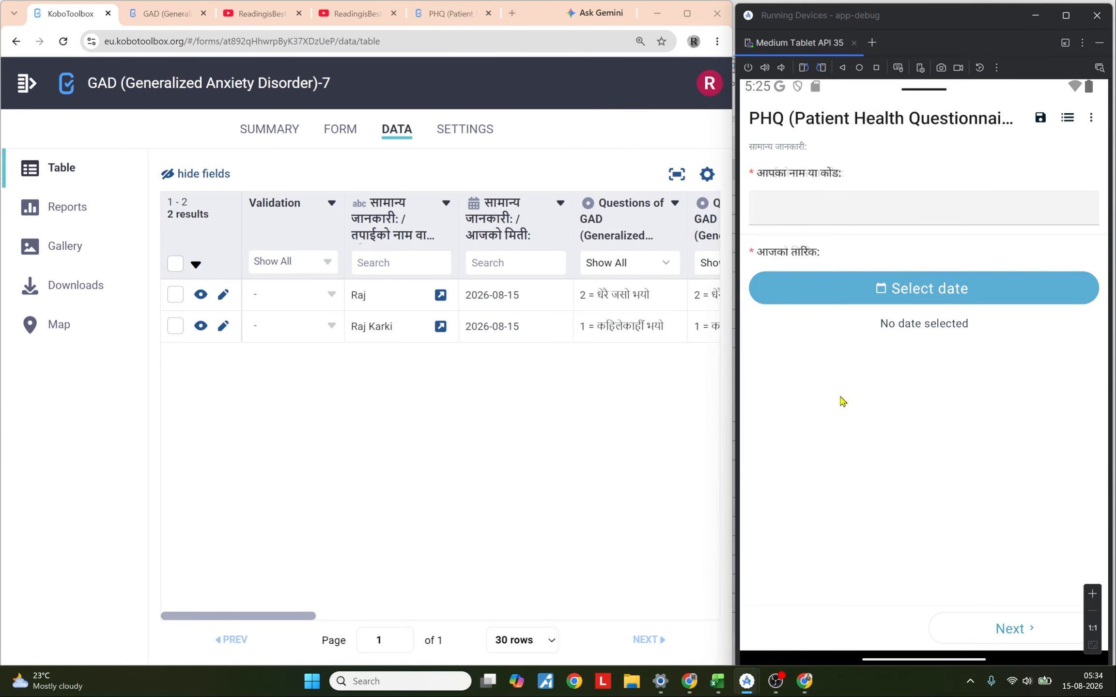
Step: Enter 12345 as the name or code, select today's date, and continue
{"action": "left_click", "coordinate": [822, 212]}
{"action": "type", "text": "12345"}
{"action": "left_click", "coordinate": [847, 288]}
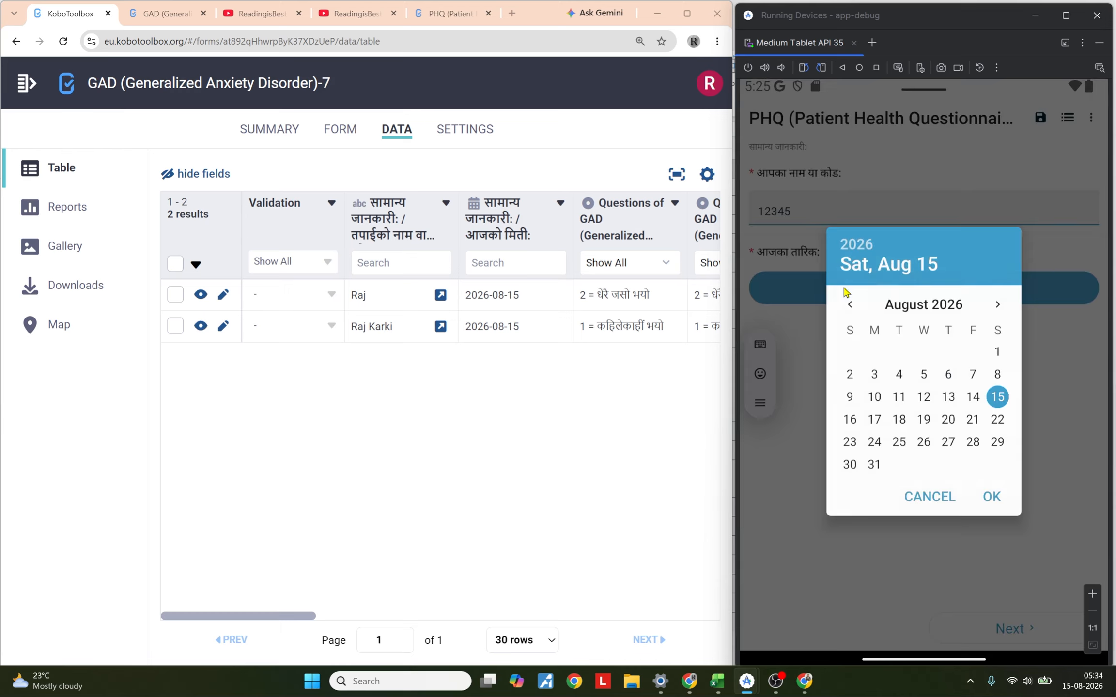
{"action": "left_click", "coordinate": [987, 493]}
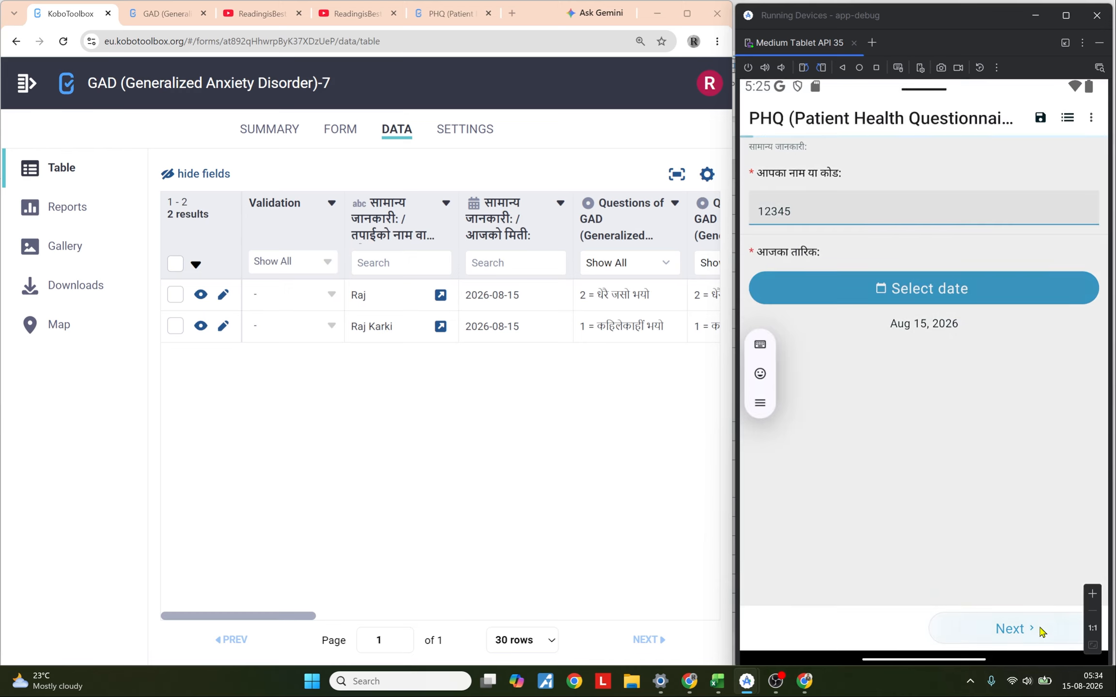
{"action": "left_click", "coordinate": [1010, 629]}
Step: Answer PHQ-9 questions 2 to 5 in the Hindi form, choosing options 1, 2, 1 and 2
{"action": "scroll", "coordinate": [837, 391], "scroll_direction": "down", "scroll_amount": 3}
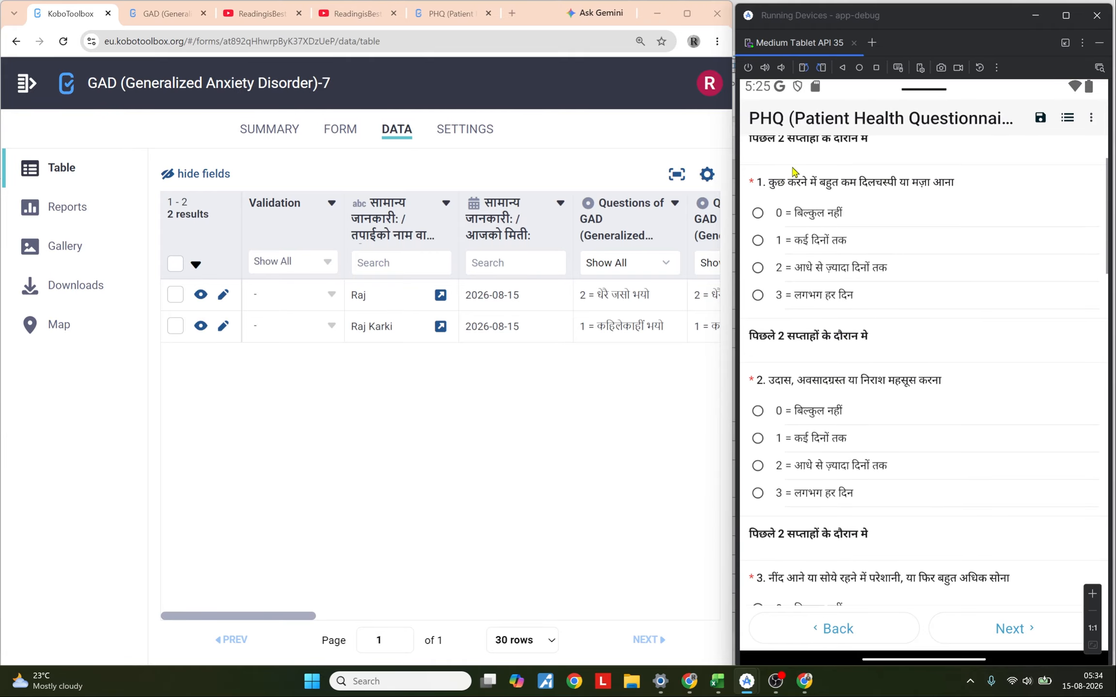
{"action": "left_click", "coordinate": [811, 442]}
{"action": "scroll", "coordinate": [902, 339], "scroll_direction": "down", "scroll_amount": 5}
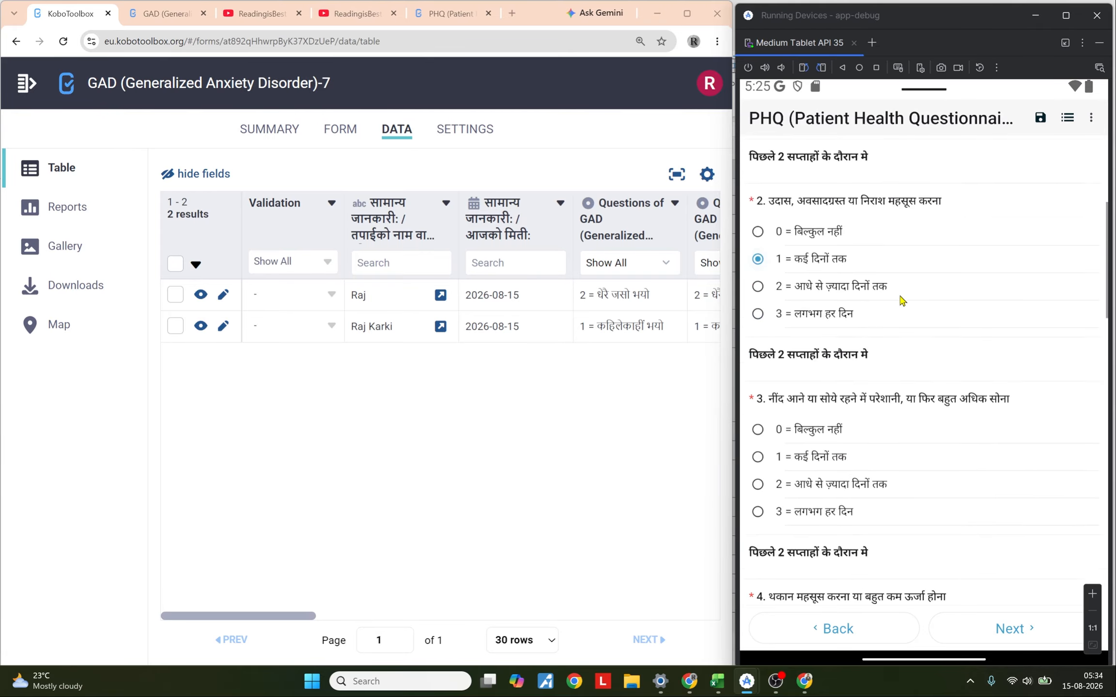
{"action": "left_click", "coordinate": [891, 447]}
{"action": "scroll", "coordinate": [885, 513], "scroll_direction": "down", "scroll_amount": 5}
{"action": "left_click", "coordinate": [824, 373]}
{"action": "scroll", "coordinate": [862, 388], "scroll_direction": "down", "scroll_amount": 4}
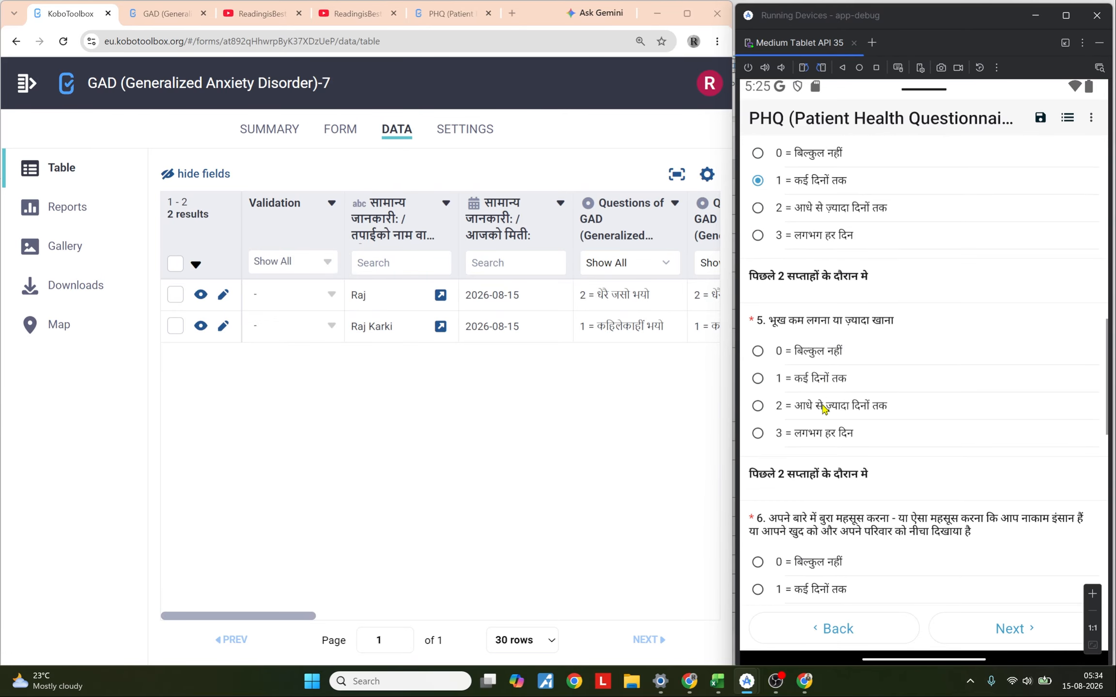
{"action": "left_click", "coordinate": [833, 406]}
Step: Answer PHQ-9 questions 6 to 9, choosing options 2, 2, 1 and 2
{"action": "scroll", "coordinate": [884, 492], "scroll_direction": "down", "scroll_amount": 4}
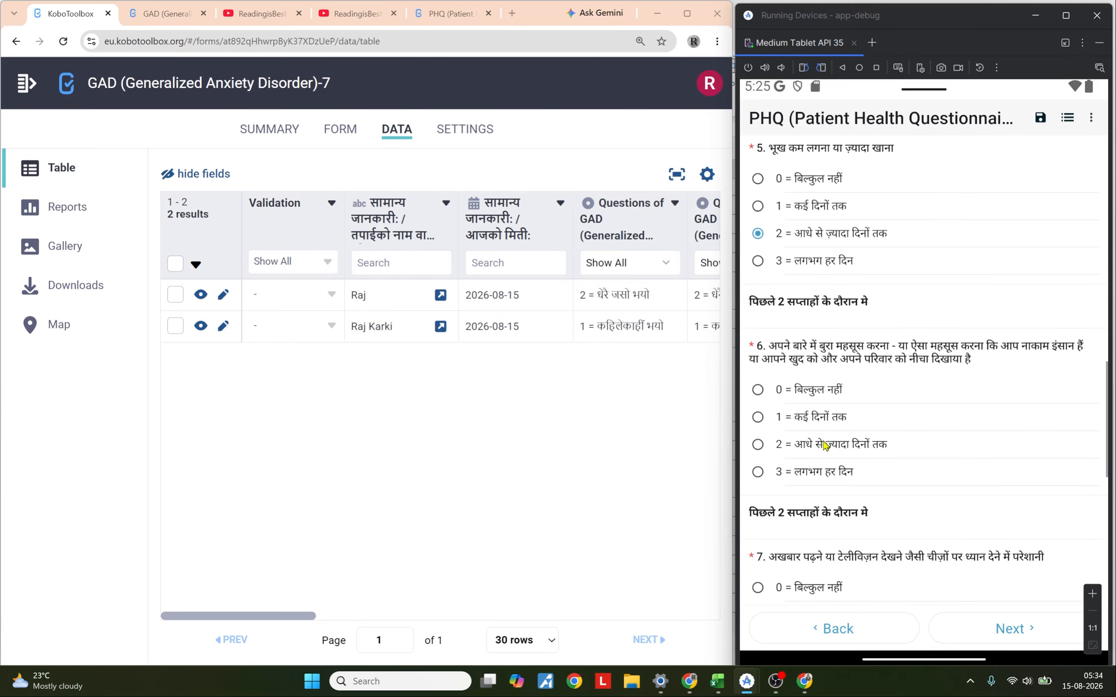
{"action": "left_click", "coordinate": [915, 448]}
{"action": "scroll", "coordinate": [910, 397], "scroll_direction": "down", "scroll_amount": 4}
{"action": "left_click", "coordinate": [846, 477]}
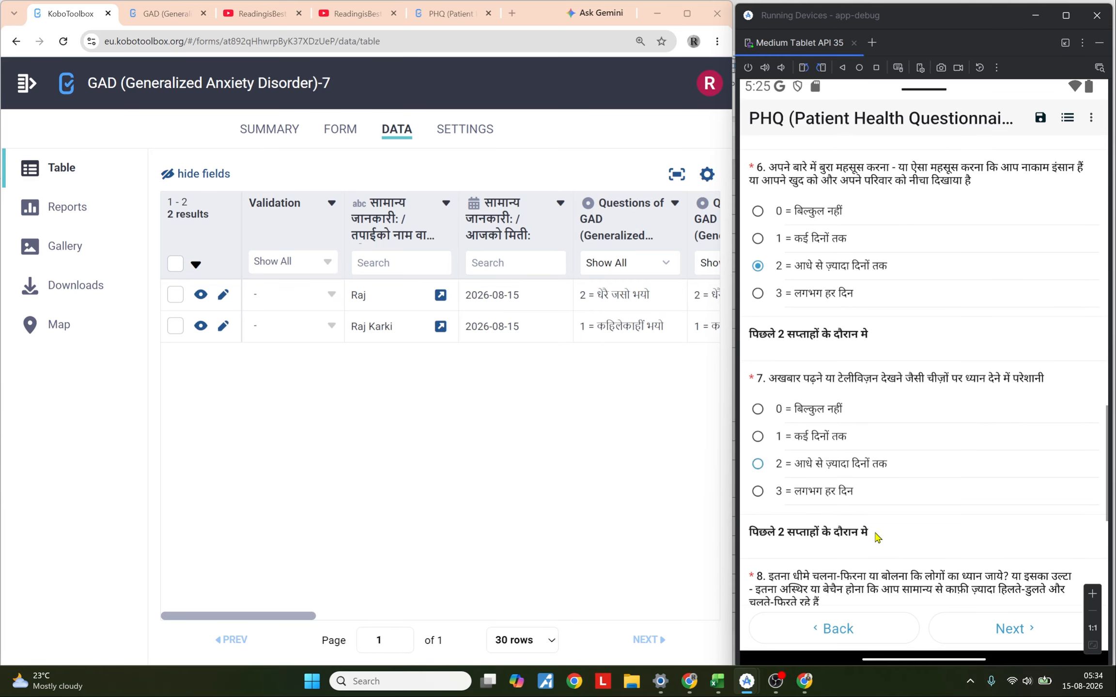
{"action": "scroll", "coordinate": [871, 436], "scroll_direction": "down", "scroll_amount": 4}
{"action": "left_click", "coordinate": [835, 514]}
{"action": "scroll", "coordinate": [896, 388], "scroll_direction": "down", "scroll_amount": 4}
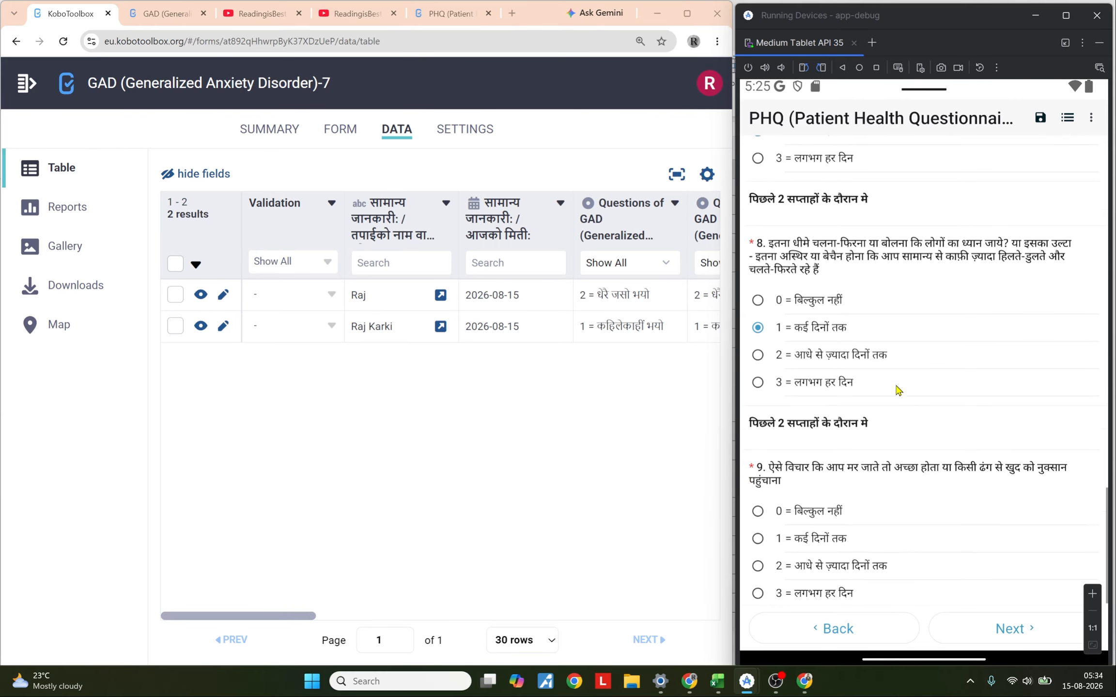
{"action": "left_click", "coordinate": [795, 556]}
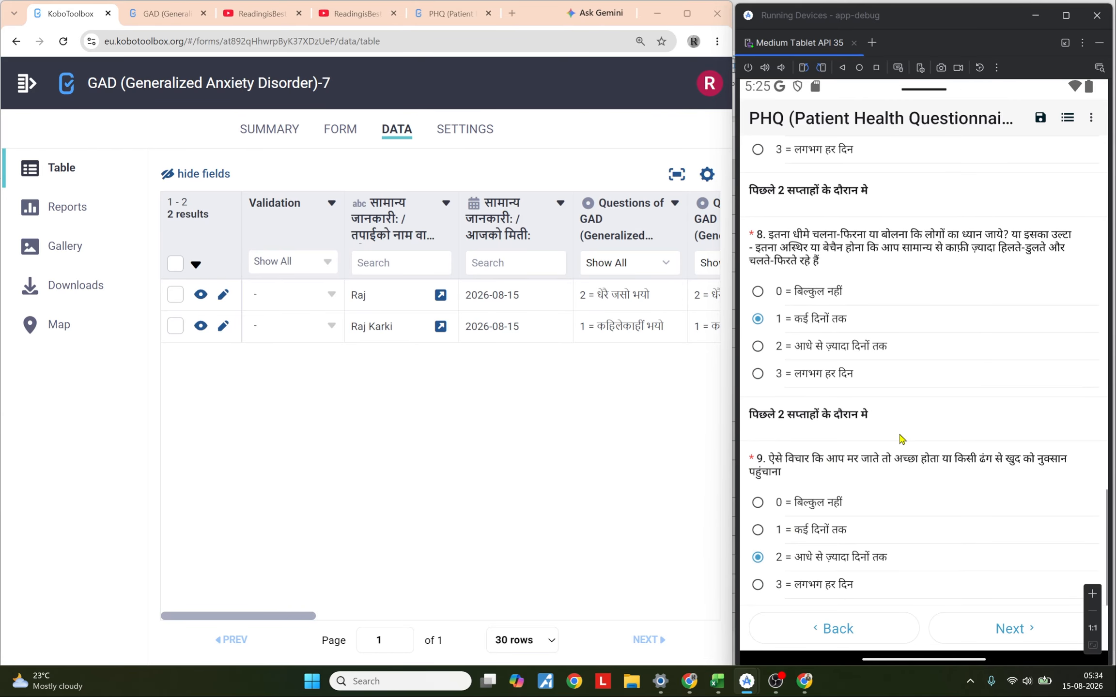
Step: Answer the skipped question 1 with option 2 and advance to the PHQ-9 result page
{"action": "scroll", "coordinate": [904, 441], "scroll_direction": "up", "scroll_amount": 3}
{"action": "scroll", "coordinate": [945, 332], "scroll_direction": "up", "scroll_amount": 10}
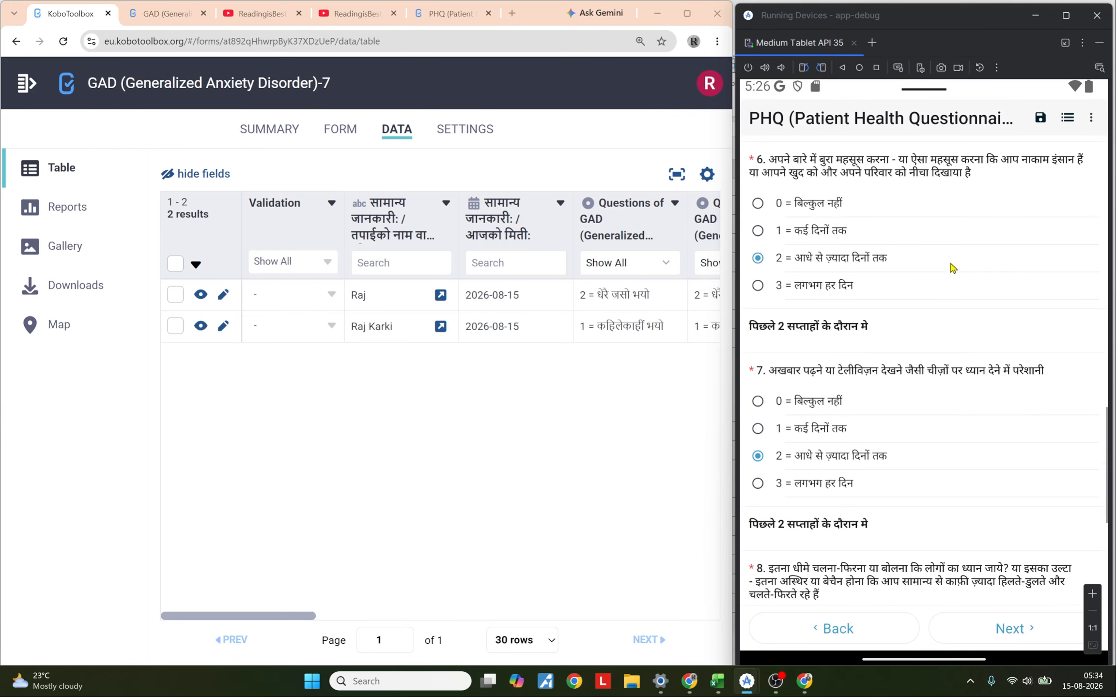
{"action": "scroll", "coordinate": [954, 428], "scroll_direction": "up", "scroll_amount": 11}
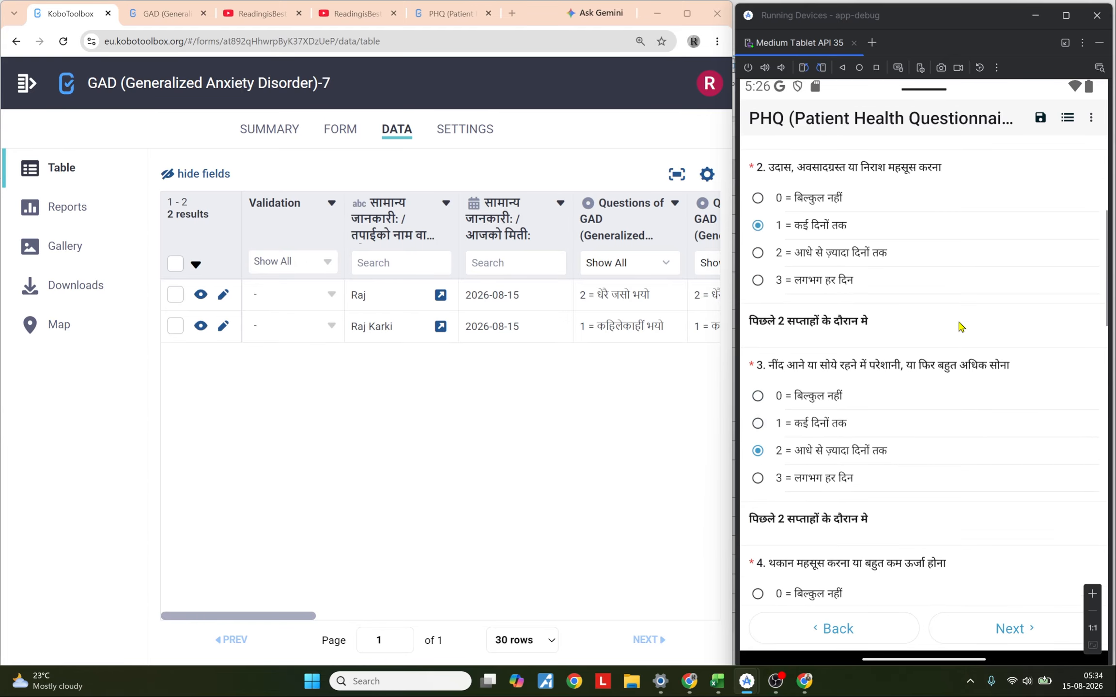
{"action": "scroll", "coordinate": [958, 477], "scroll_direction": "up", "scroll_amount": 4}
{"action": "scroll", "coordinate": [957, 435], "scroll_direction": "up", "scroll_amount": 2}
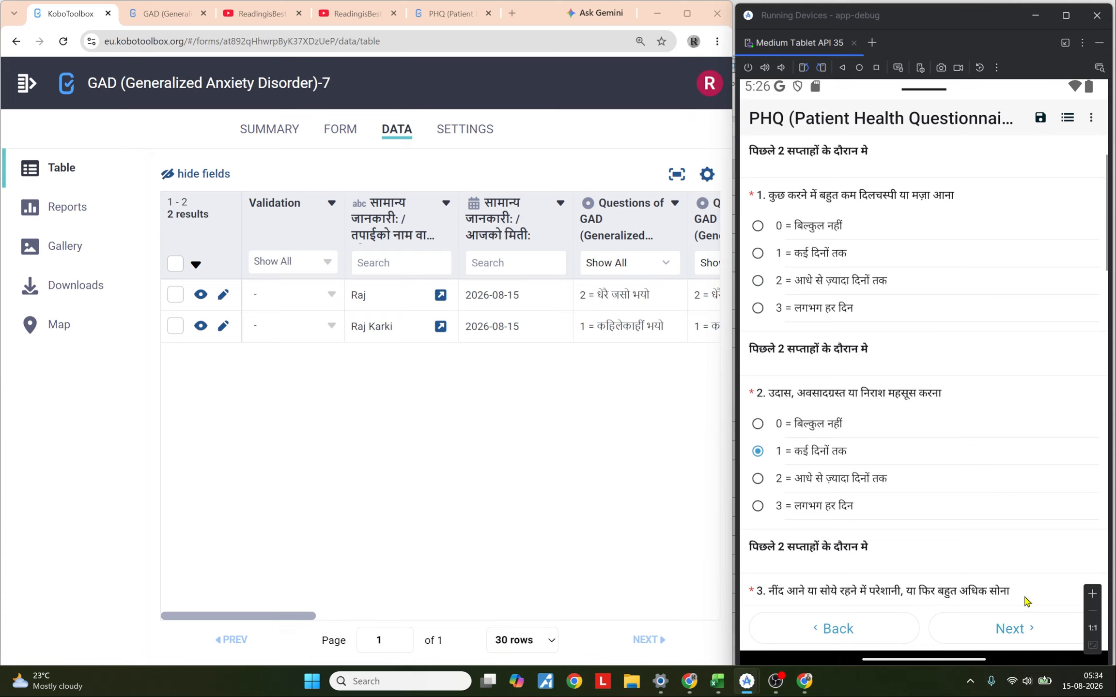
{"action": "left_click", "coordinate": [1034, 635]}
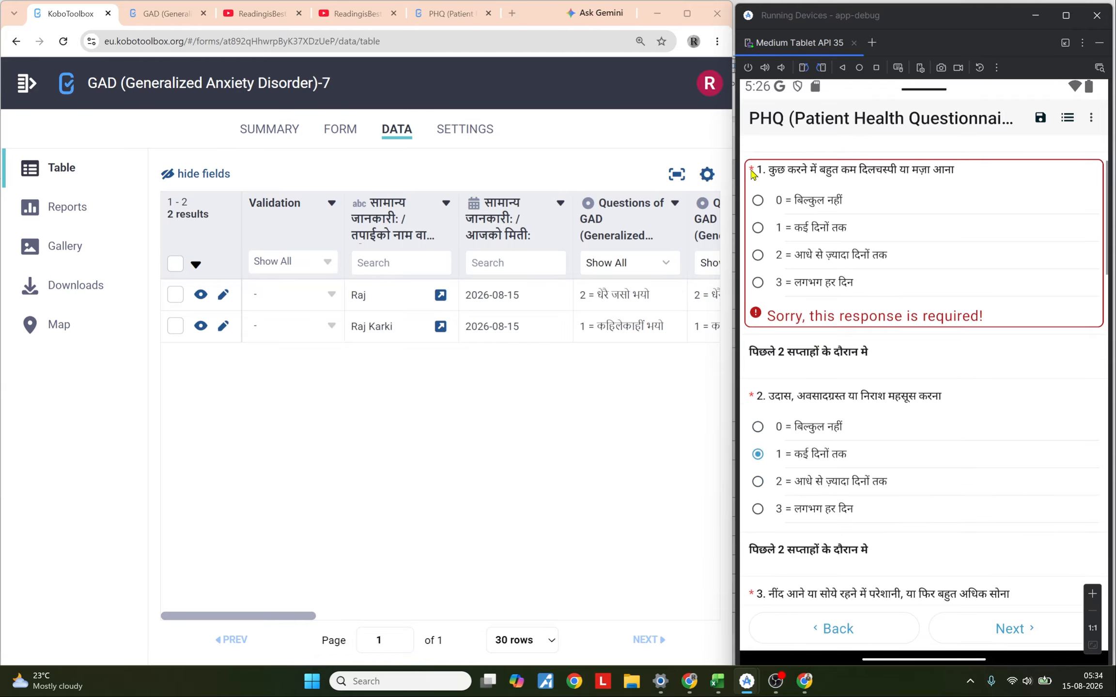
{"action": "left_click", "coordinate": [791, 260]}
{"action": "scroll", "coordinate": [927, 469], "scroll_direction": "down", "scroll_amount": 10}
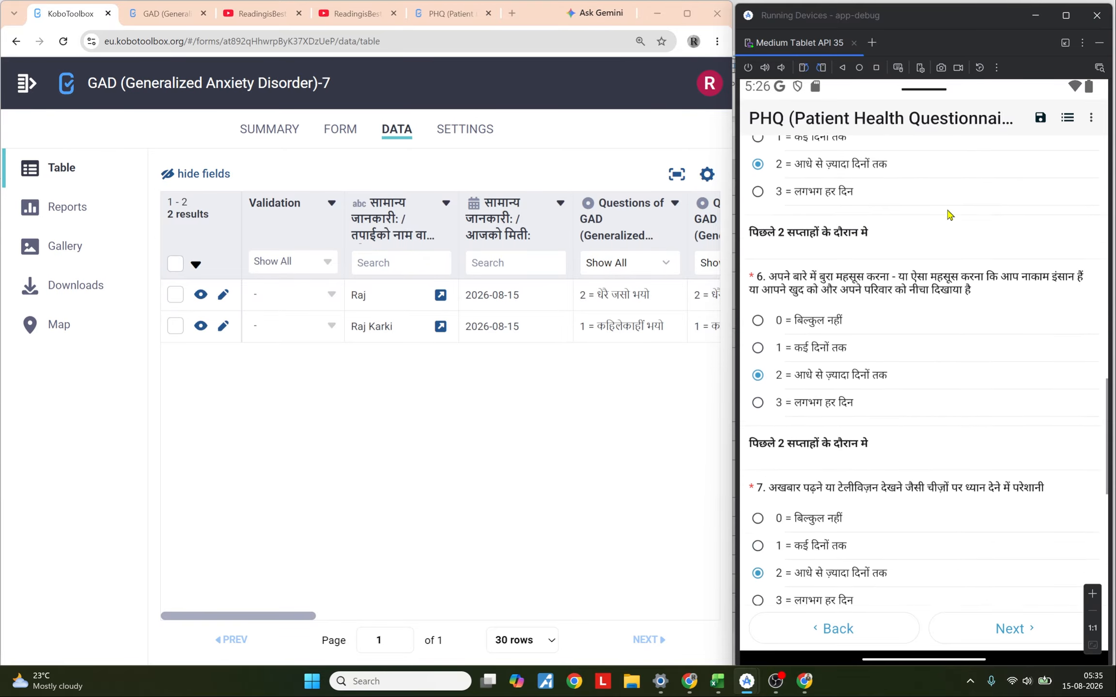
{"action": "scroll", "coordinate": [991, 495], "scroll_direction": "down", "scroll_amount": 5}
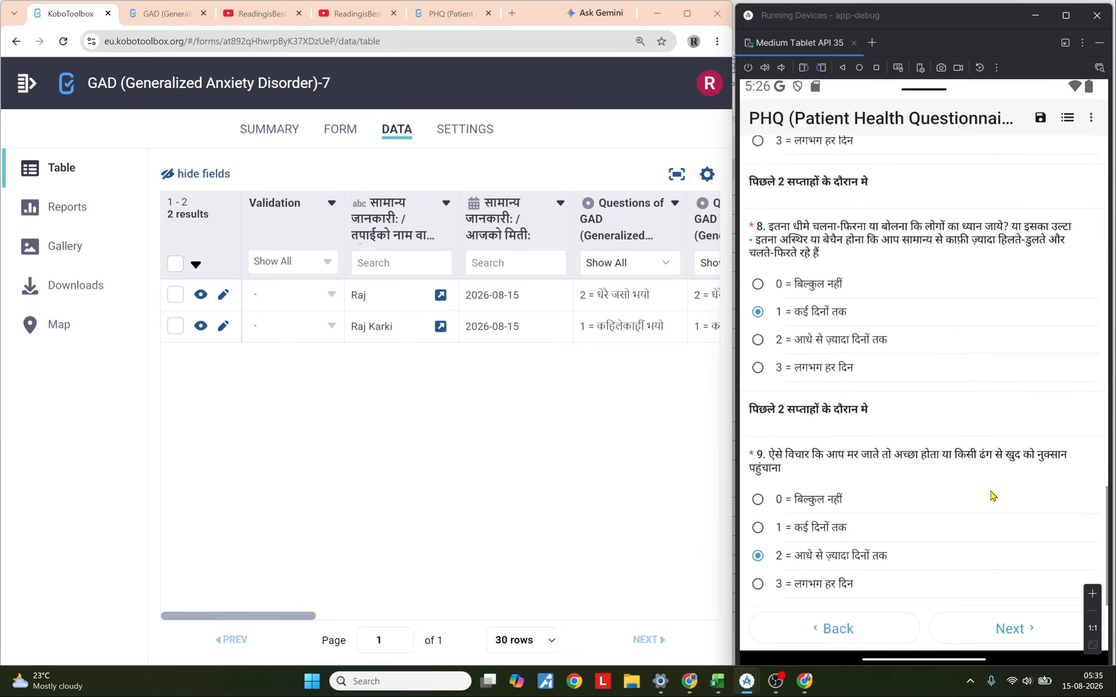
{"action": "left_click", "coordinate": [1020, 626]}
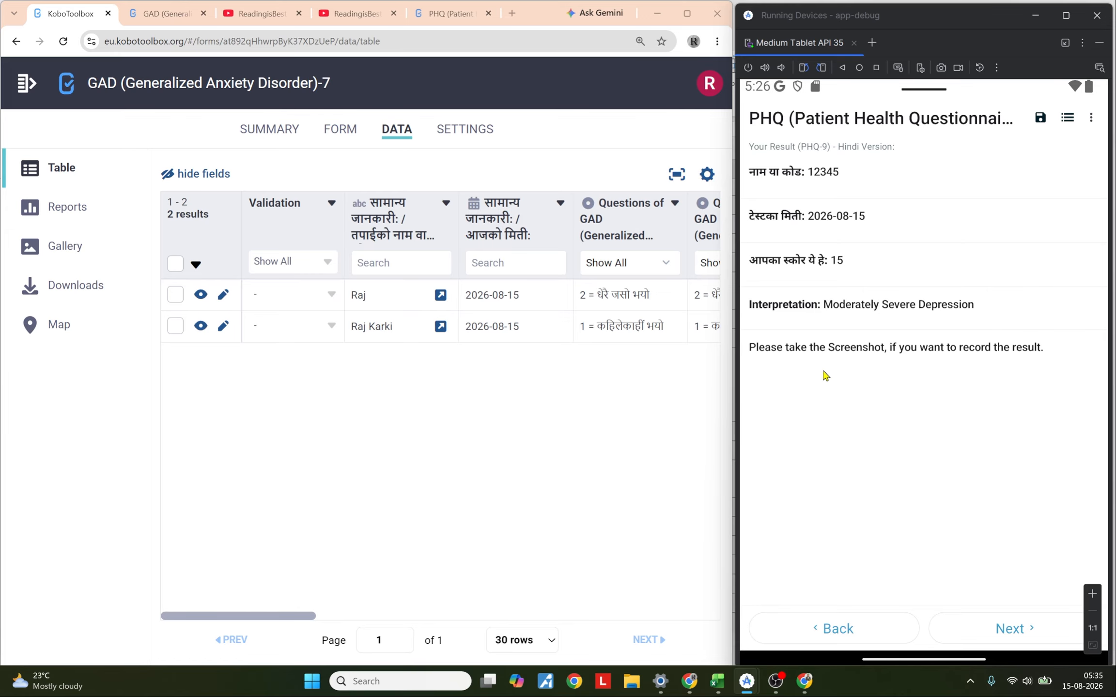
Step: Browse the video lists of the ReadingisBest and ReadingisBest Nepali YouTube channels
{"action": "left_click", "coordinate": [261, 13]}
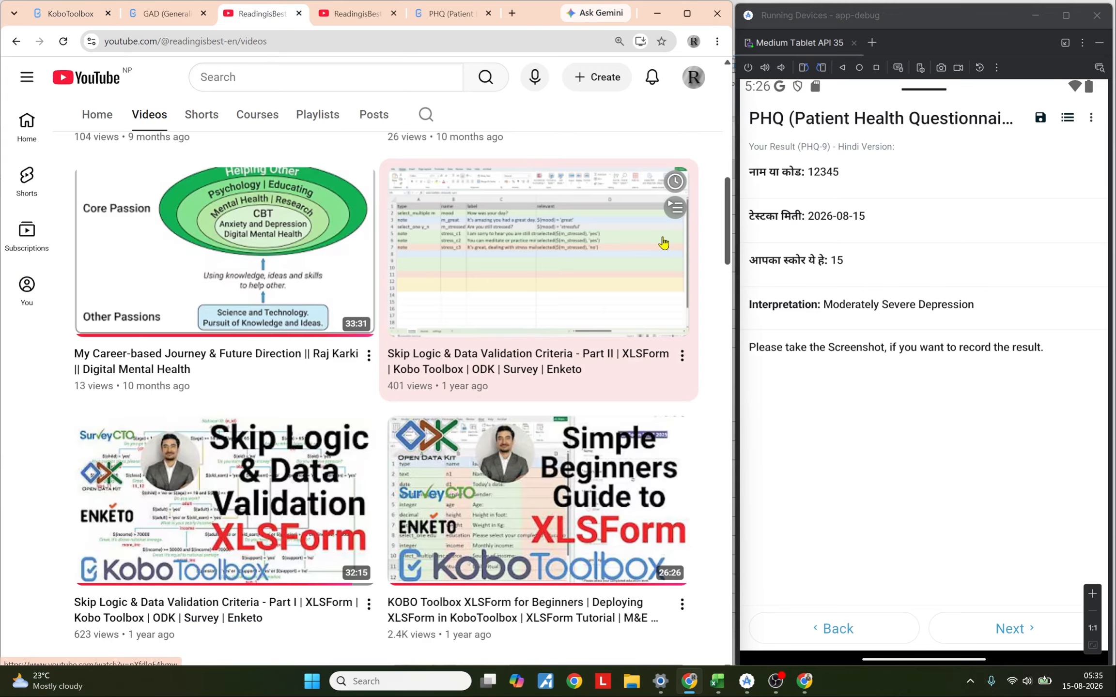
{"action": "left_click_drag", "start_coordinate": [380, 233], "coordinate": [207, 226]}
{"action": "scroll", "coordinate": [455, 246], "scroll_direction": "down", "scroll_amount": 10}
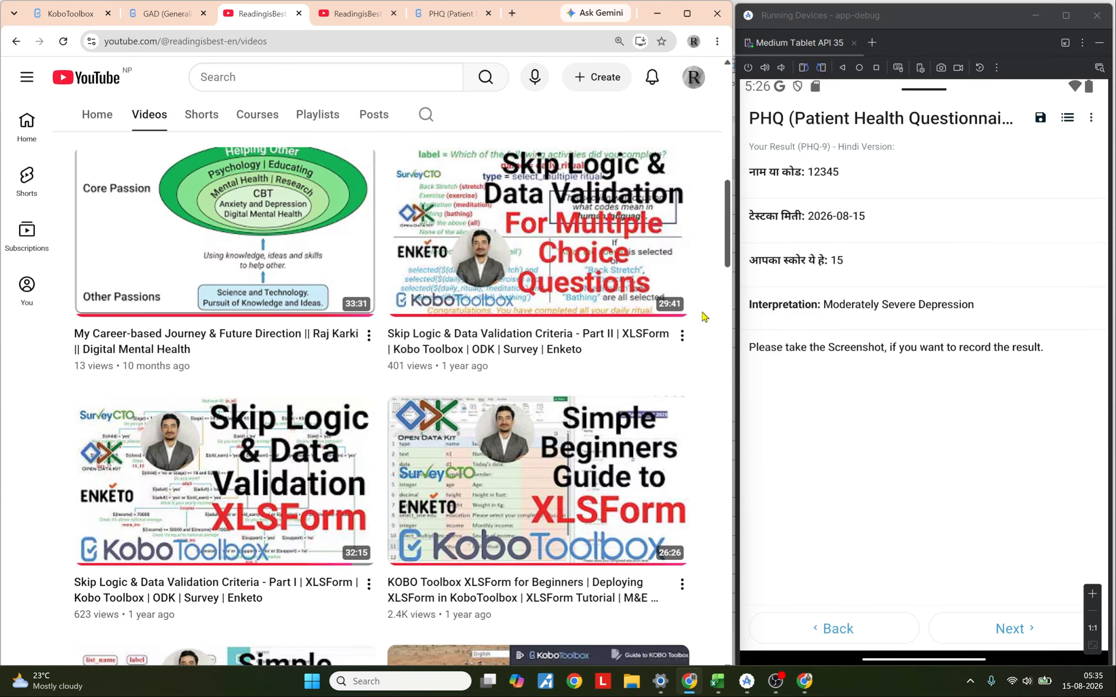
{"action": "scroll", "coordinate": [704, 317], "scroll_direction": "up", "scroll_amount": 12}
{"action": "scroll", "coordinate": [702, 341], "scroll_direction": "down", "scroll_amount": 15}
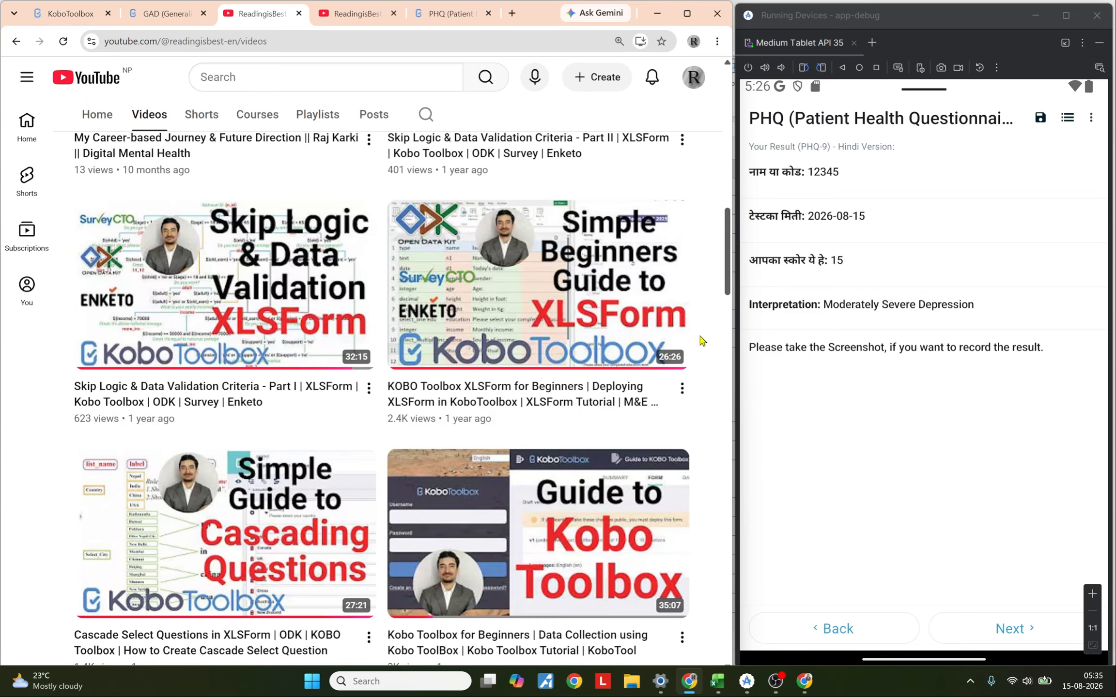
{"action": "key", "text": "ctrl+Tab"}
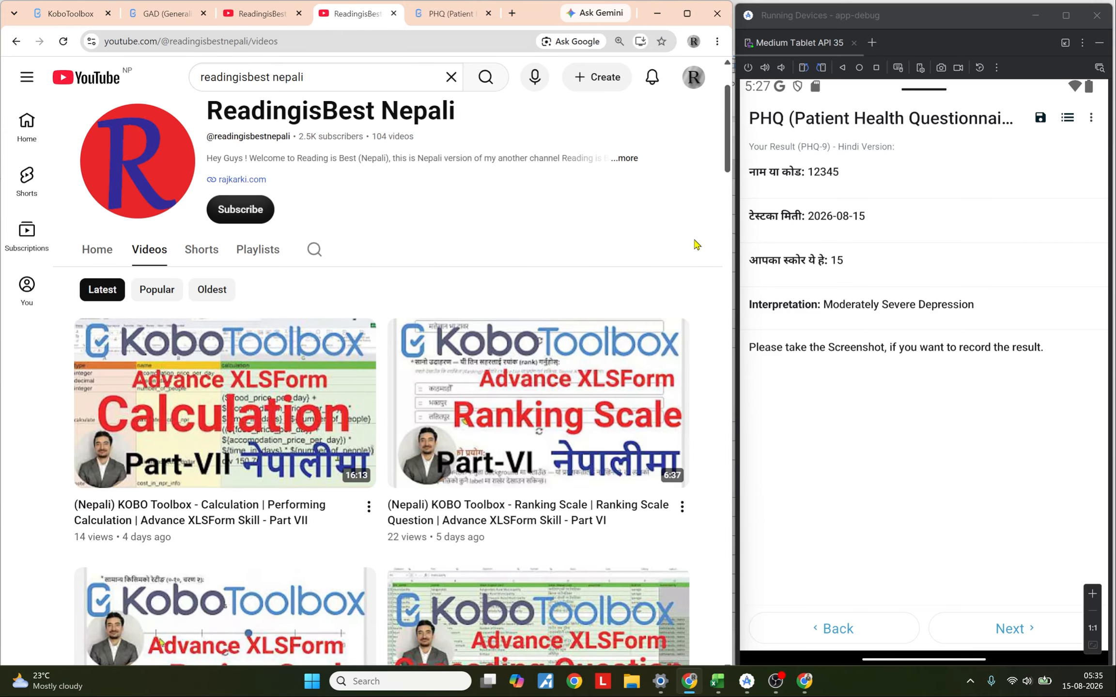
{"action": "scroll", "coordinate": [697, 245], "scroll_direction": "up", "scroll_amount": 2}
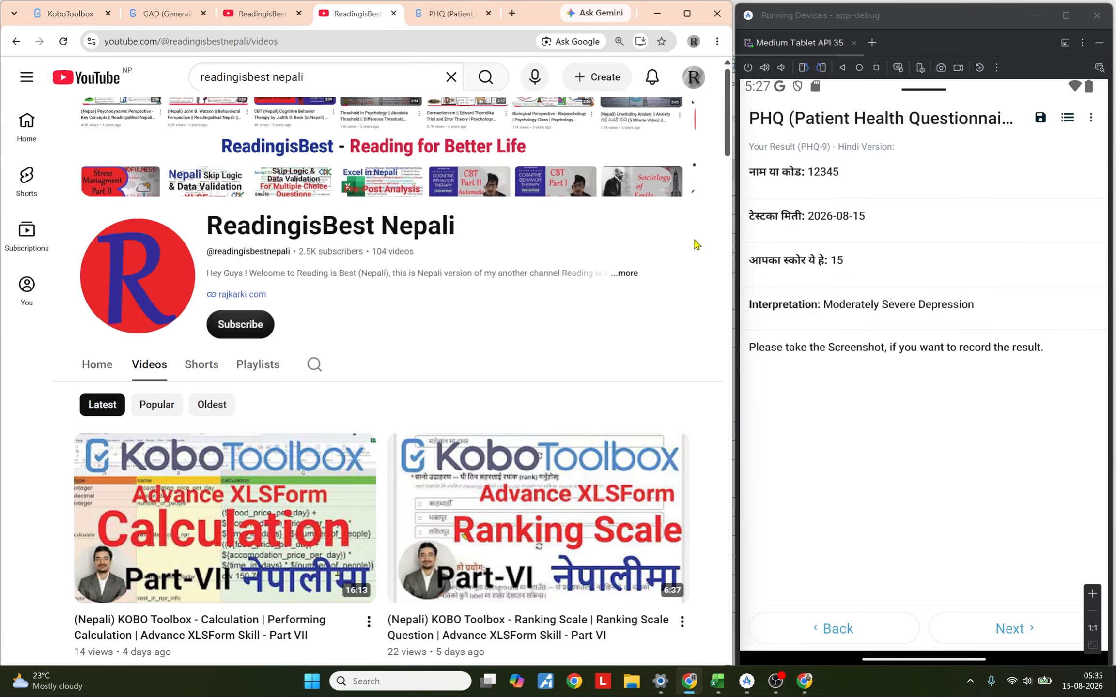
{"action": "scroll", "coordinate": [697, 244], "scroll_direction": "down", "scroll_amount": 3}
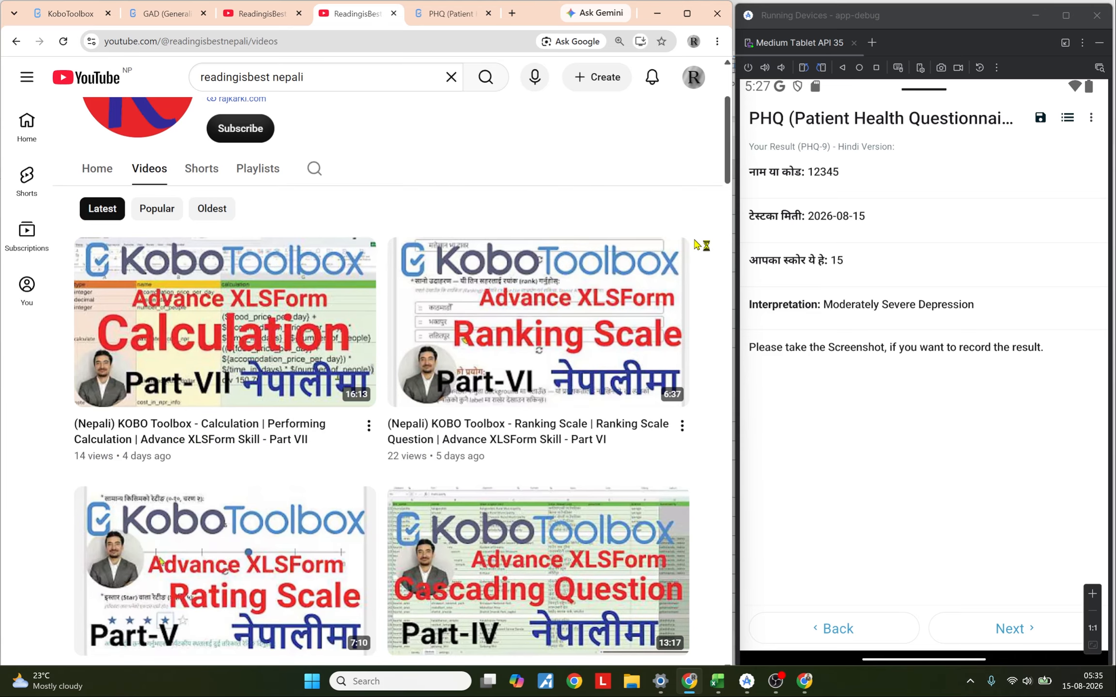
{"action": "scroll", "coordinate": [697, 245], "scroll_direction": "down", "scroll_amount": 3}
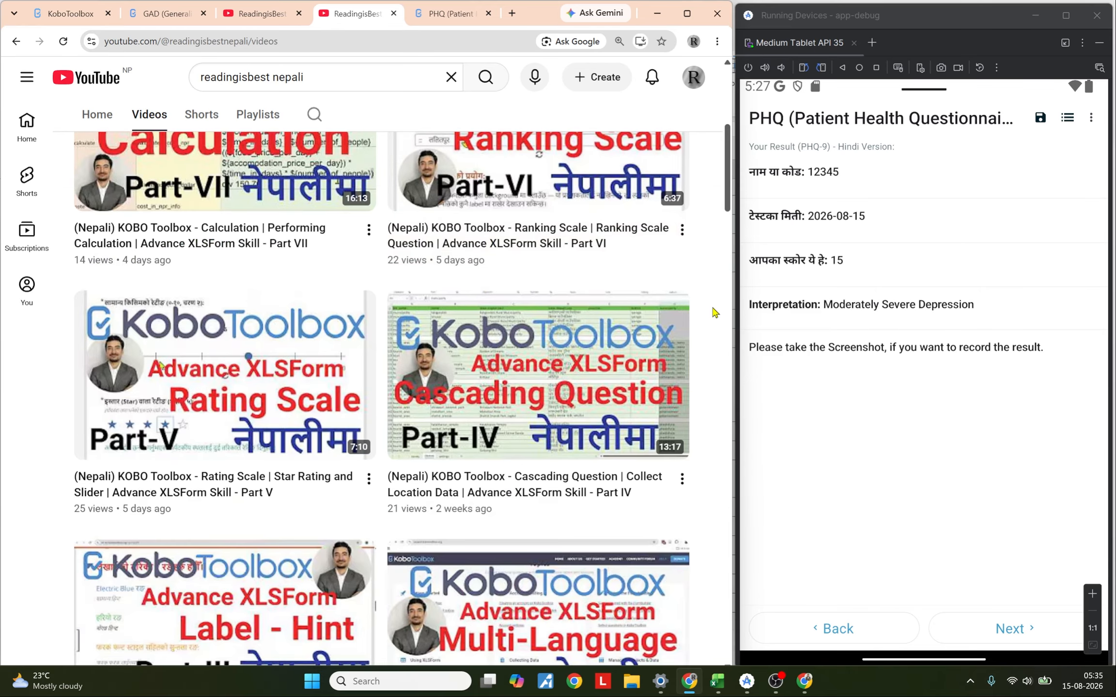
{"action": "scroll", "coordinate": [724, 314], "scroll_direction": "down", "scroll_amount": 6}
{"action": "left_click", "coordinate": [262, 13]}
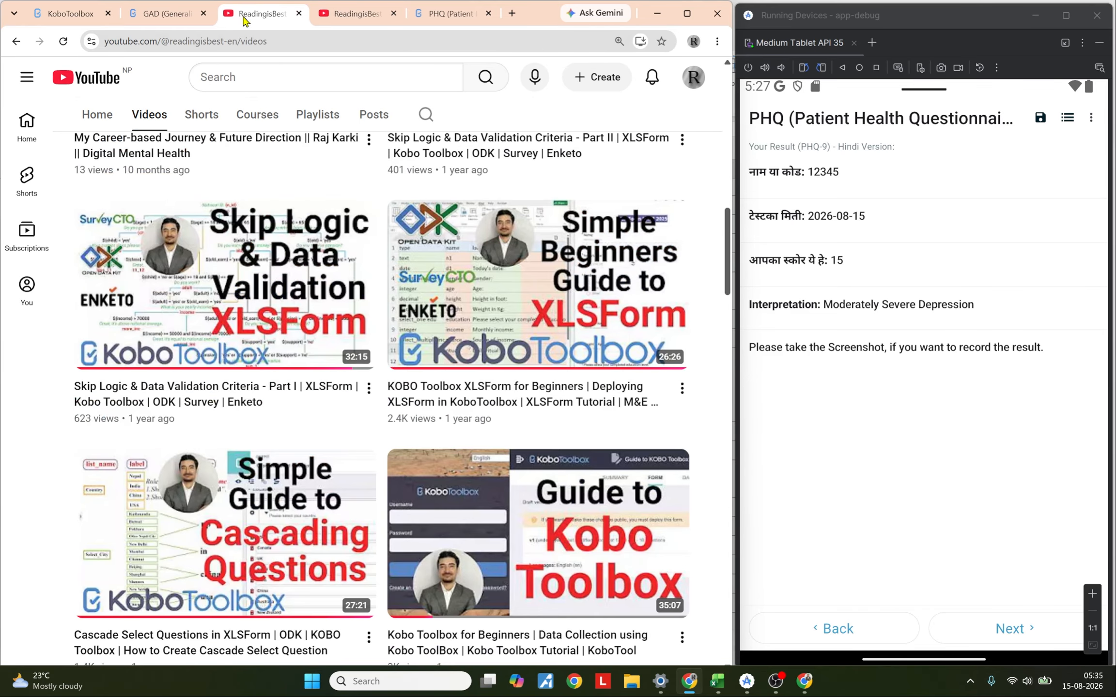
{"action": "scroll", "coordinate": [711, 335], "scroll_direction": "up", "scroll_amount": 15}
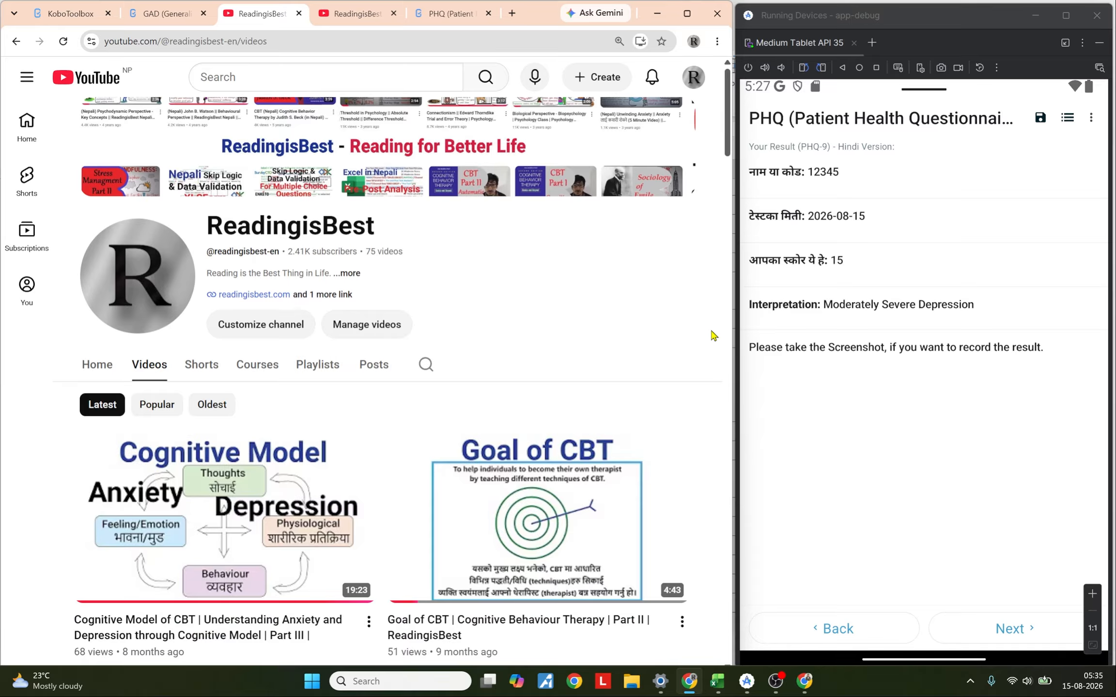
Step: Open the GAD 7 and PHQ 9 workbooks in Excel and review their survey sheets
{"action": "mouse_move", "coordinate": [718, 682]}
{"action": "left_click", "coordinate": [653, 607]}
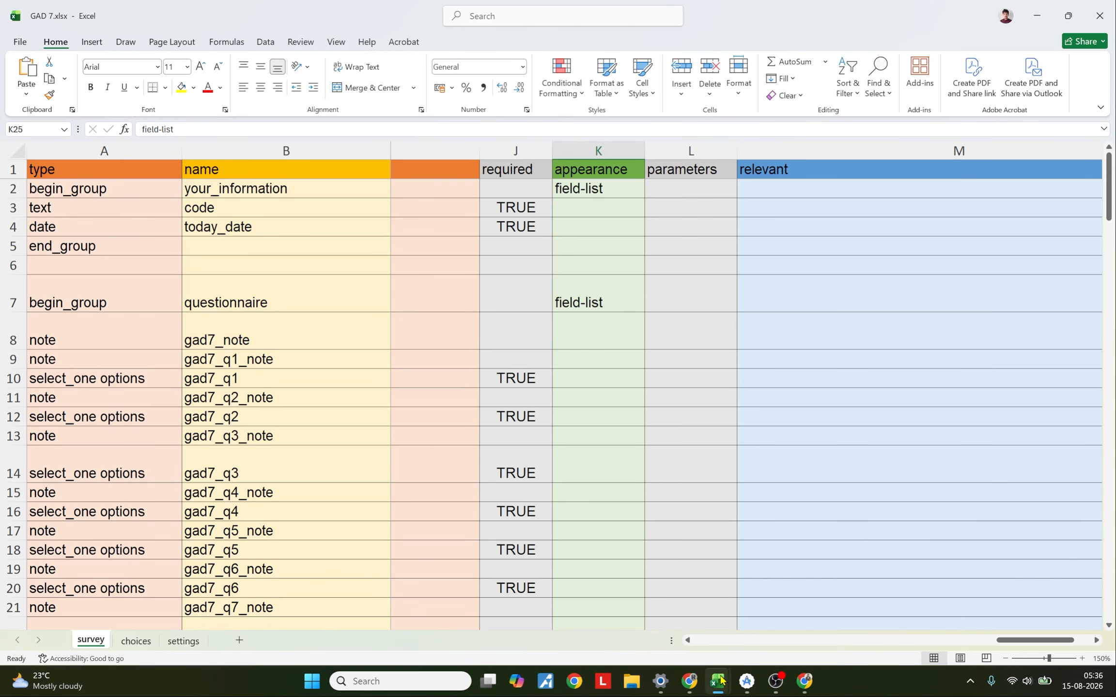
{"action": "mouse_move", "coordinate": [717, 682]}
{"action": "left_click", "coordinate": [775, 622]}
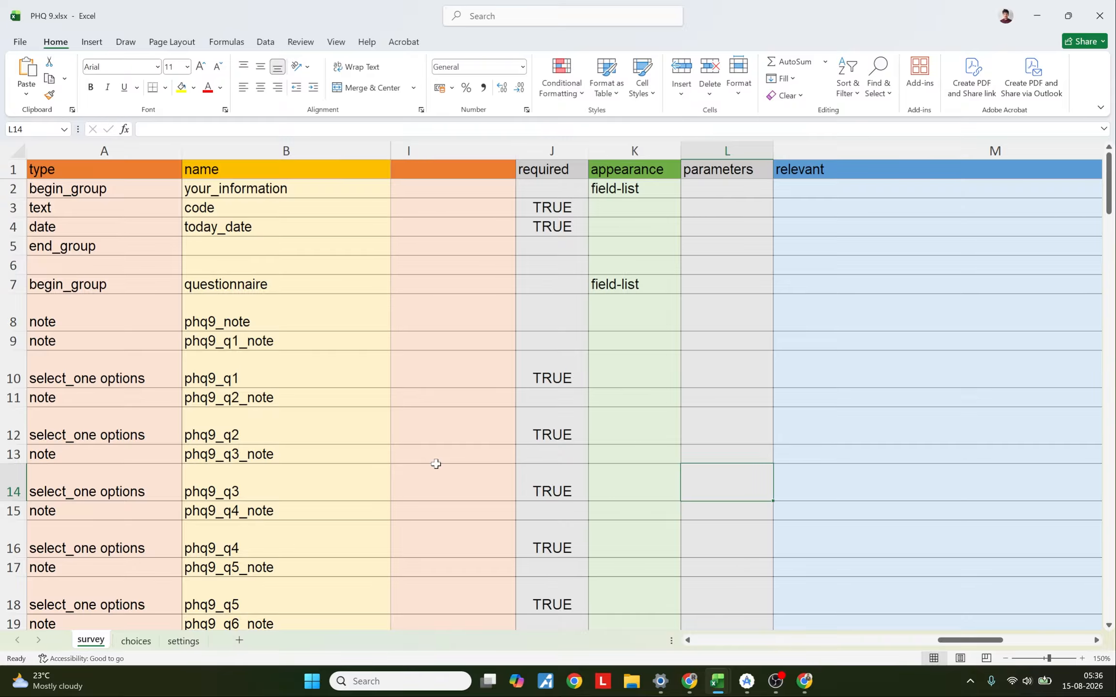
{"action": "scroll", "coordinate": [436, 464], "scroll_direction": "down", "scroll_amount": 9}
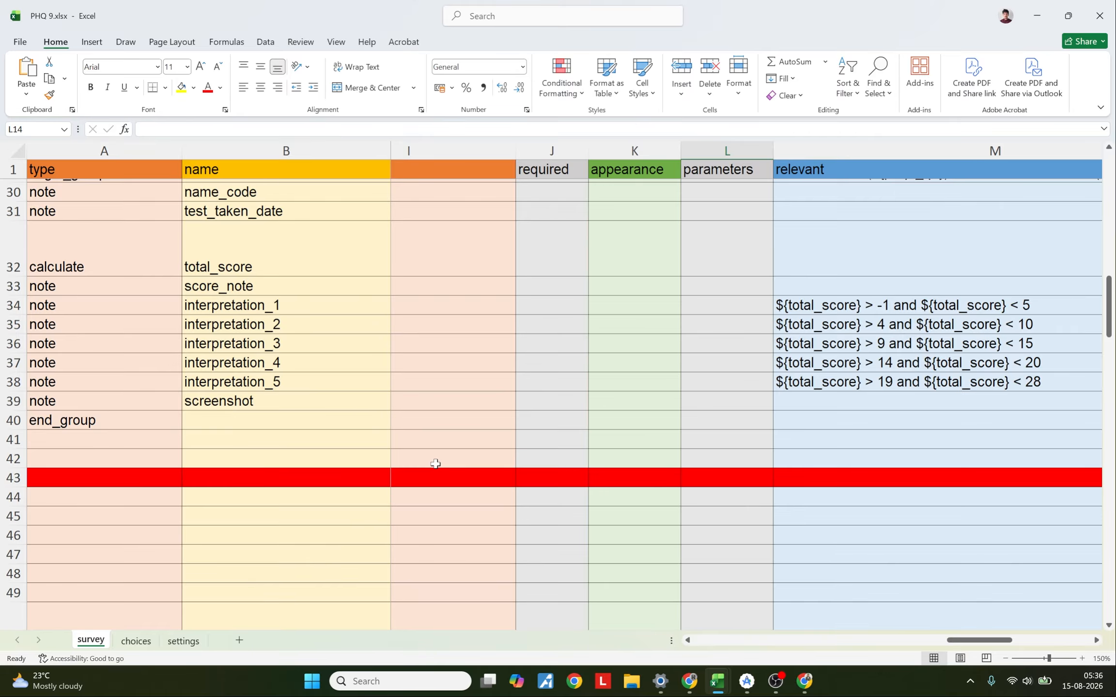
{"action": "scroll", "coordinate": [435, 464], "scroll_direction": "up", "scroll_amount": 9}
{"action": "scroll", "coordinate": [436, 464], "scroll_direction": "down", "scroll_amount": 9}
Step: Return to the GAD 7 survey sheet, scroll across to the hint::English (en) column and select it
{"action": "mouse_move", "coordinate": [718, 683]}
{"action": "left_click", "coordinate": [640, 601]}
{"action": "left_click_drag", "start_coordinate": [985, 640], "coordinate": [810, 654]}
{"action": "left_click", "coordinate": [920, 150]}
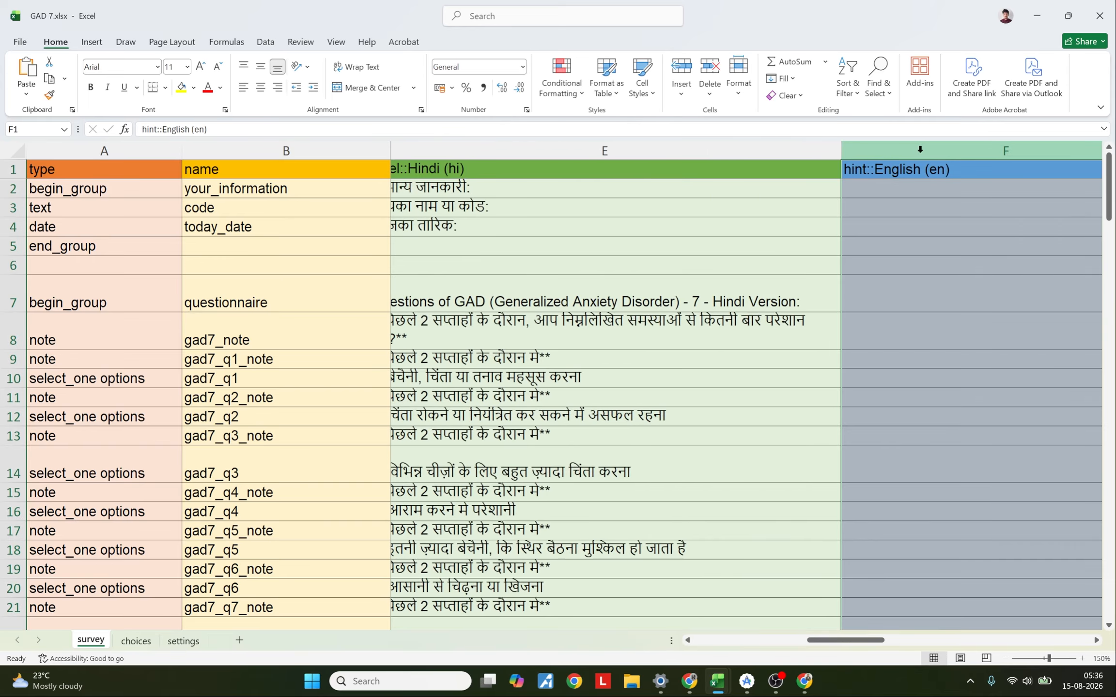
{"action": "left_click_drag", "start_coordinate": [846, 641], "coordinate": [831, 641]}
{"action": "left_click", "coordinate": [539, 150]}
{"action": "left_click", "coordinate": [1035, 154]}
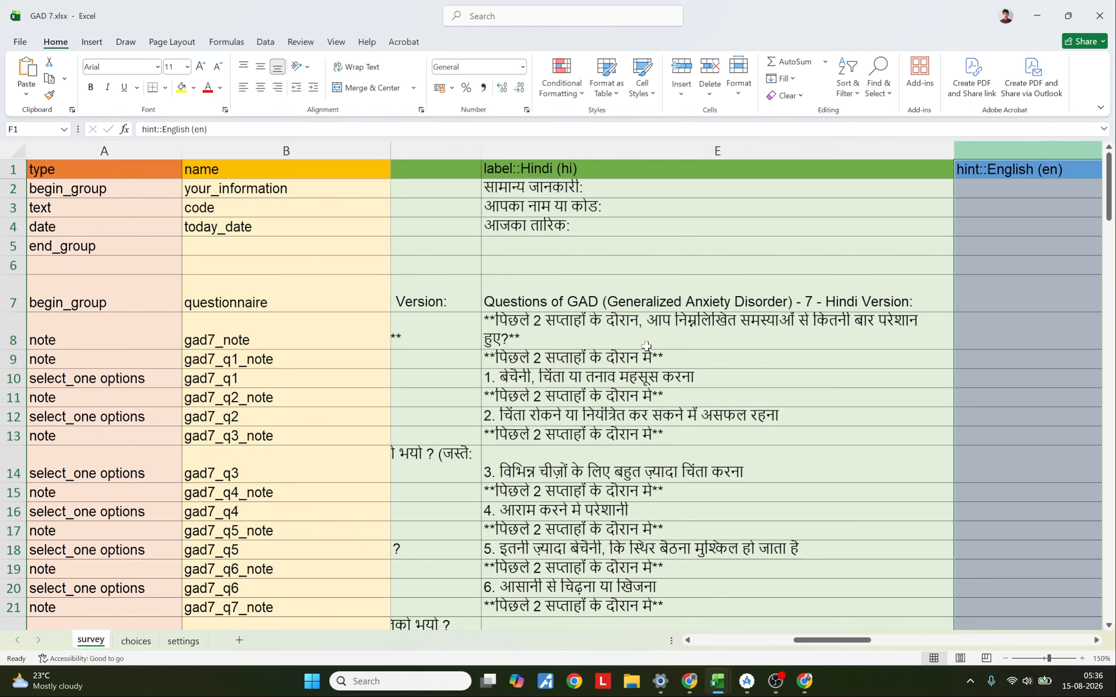